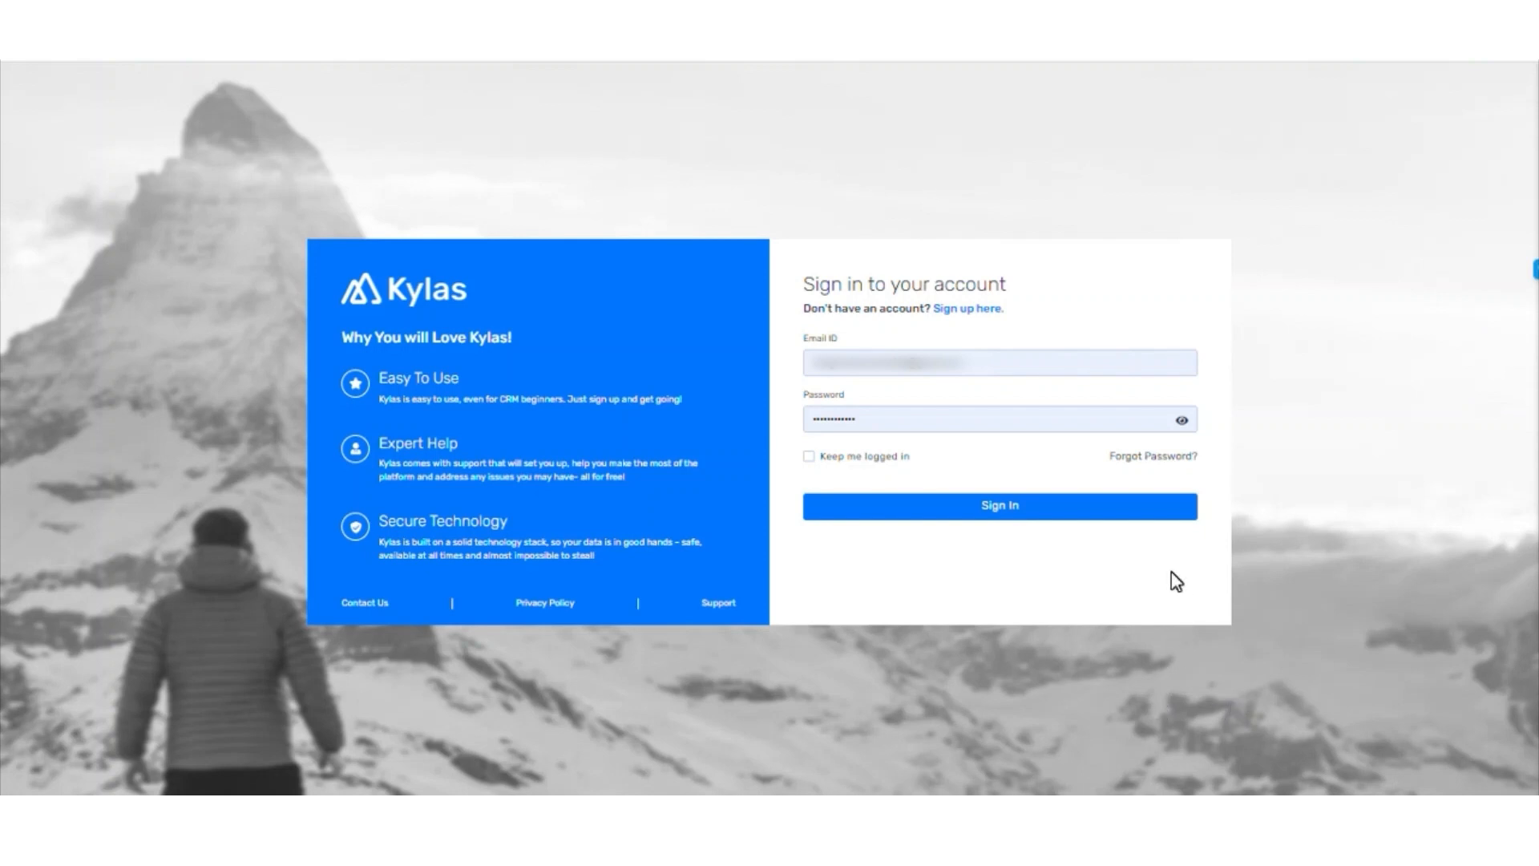
Step: Sign in to the Kylas account with the prefilled credentials and switch from Kylas Sales to Kylas Marketplace
{"action": "left_click", "coordinate": [1078, 513]}
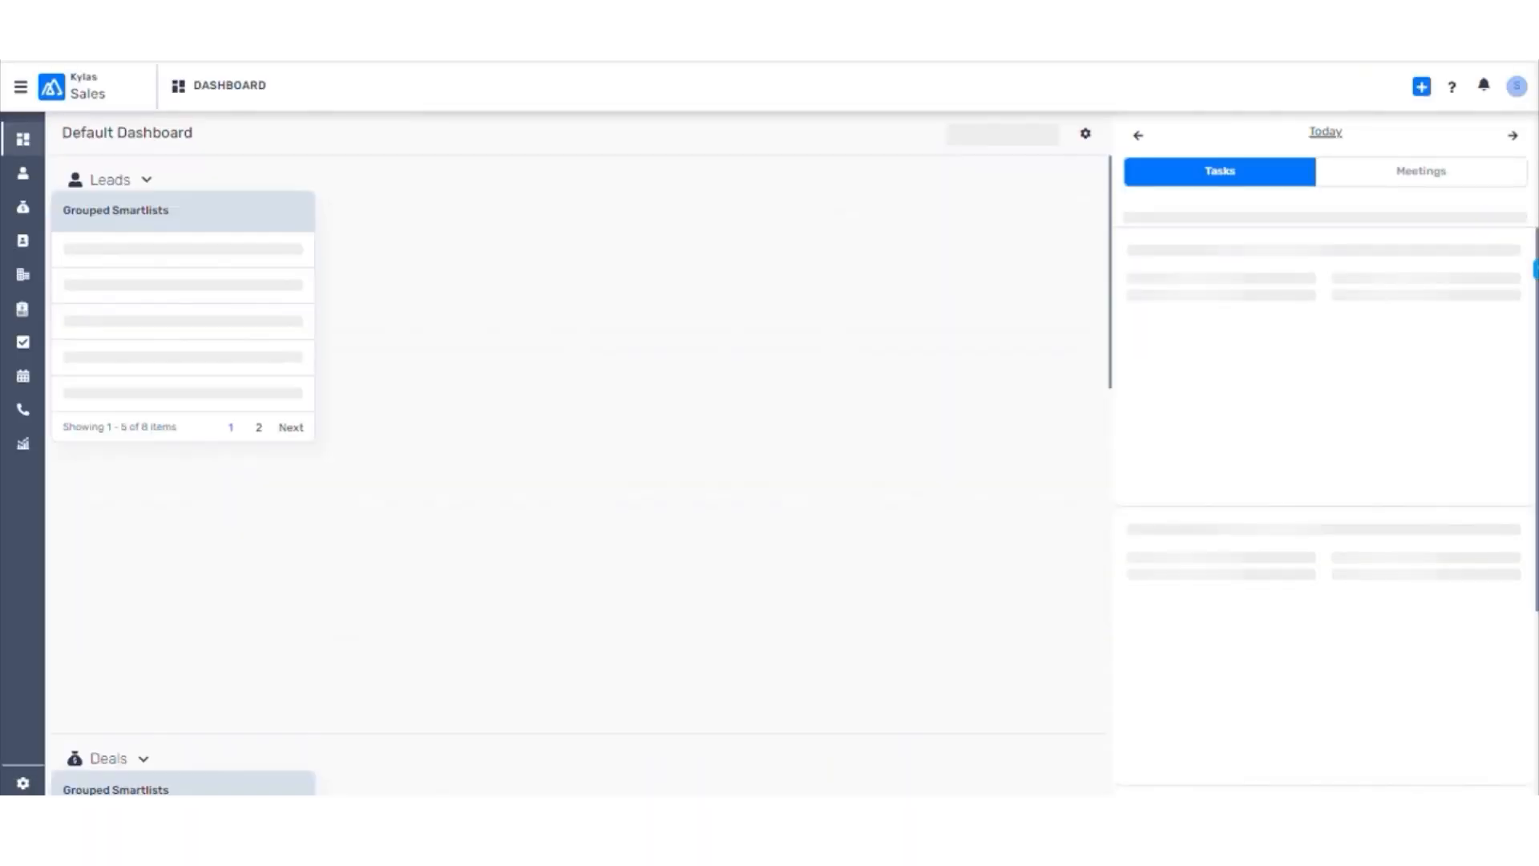
{"action": "scroll", "coordinate": [936, 519], "scroll_direction": "down", "scroll_amount": 3}
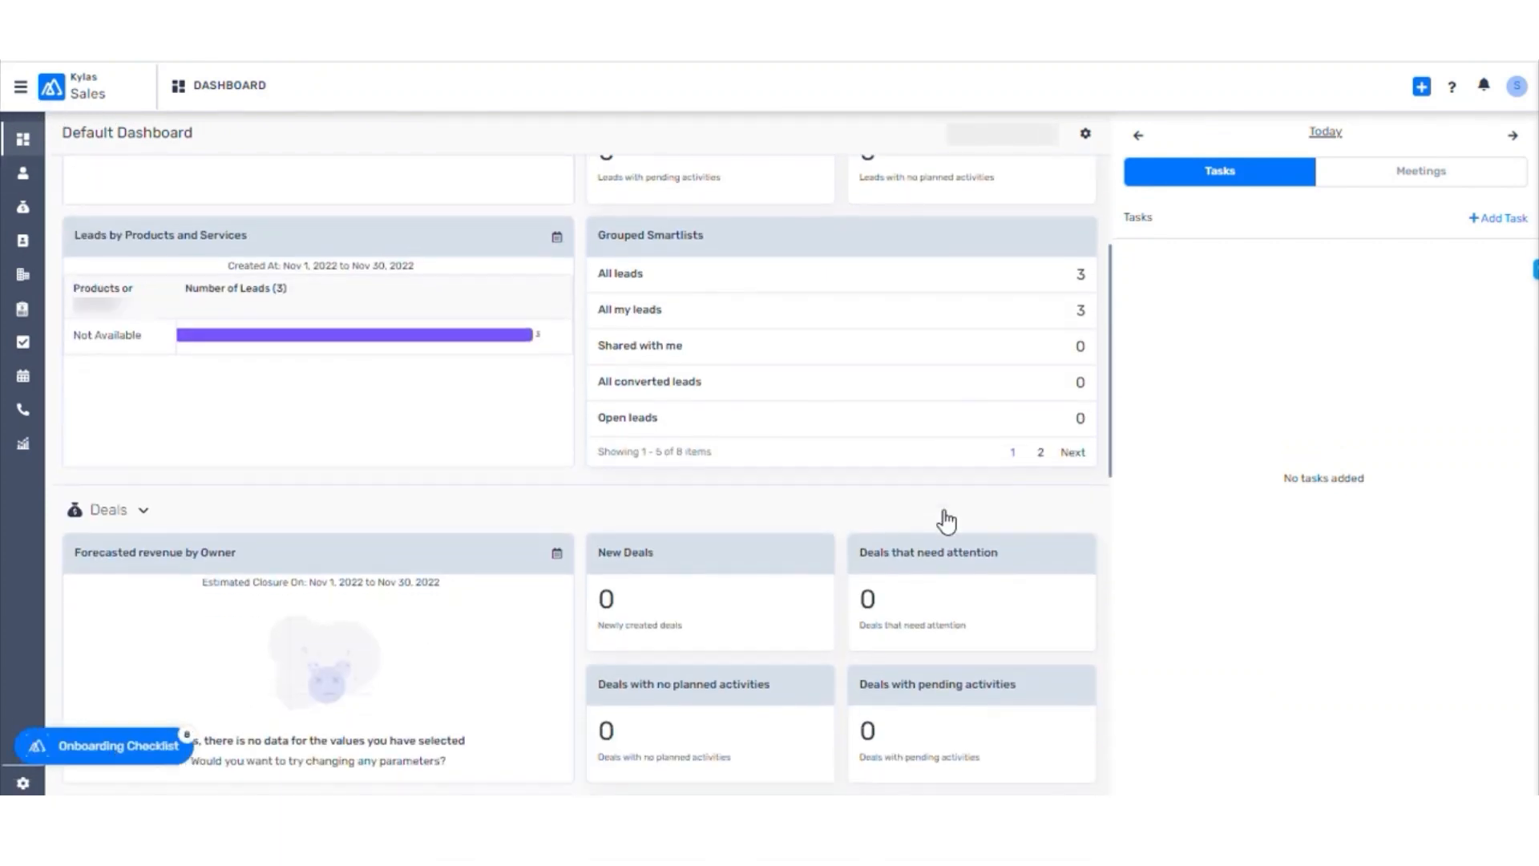
{"action": "scroll", "coordinate": [946, 517], "scroll_direction": "up", "scroll_amount": 3}
{"action": "left_click", "coordinate": [21, 86]}
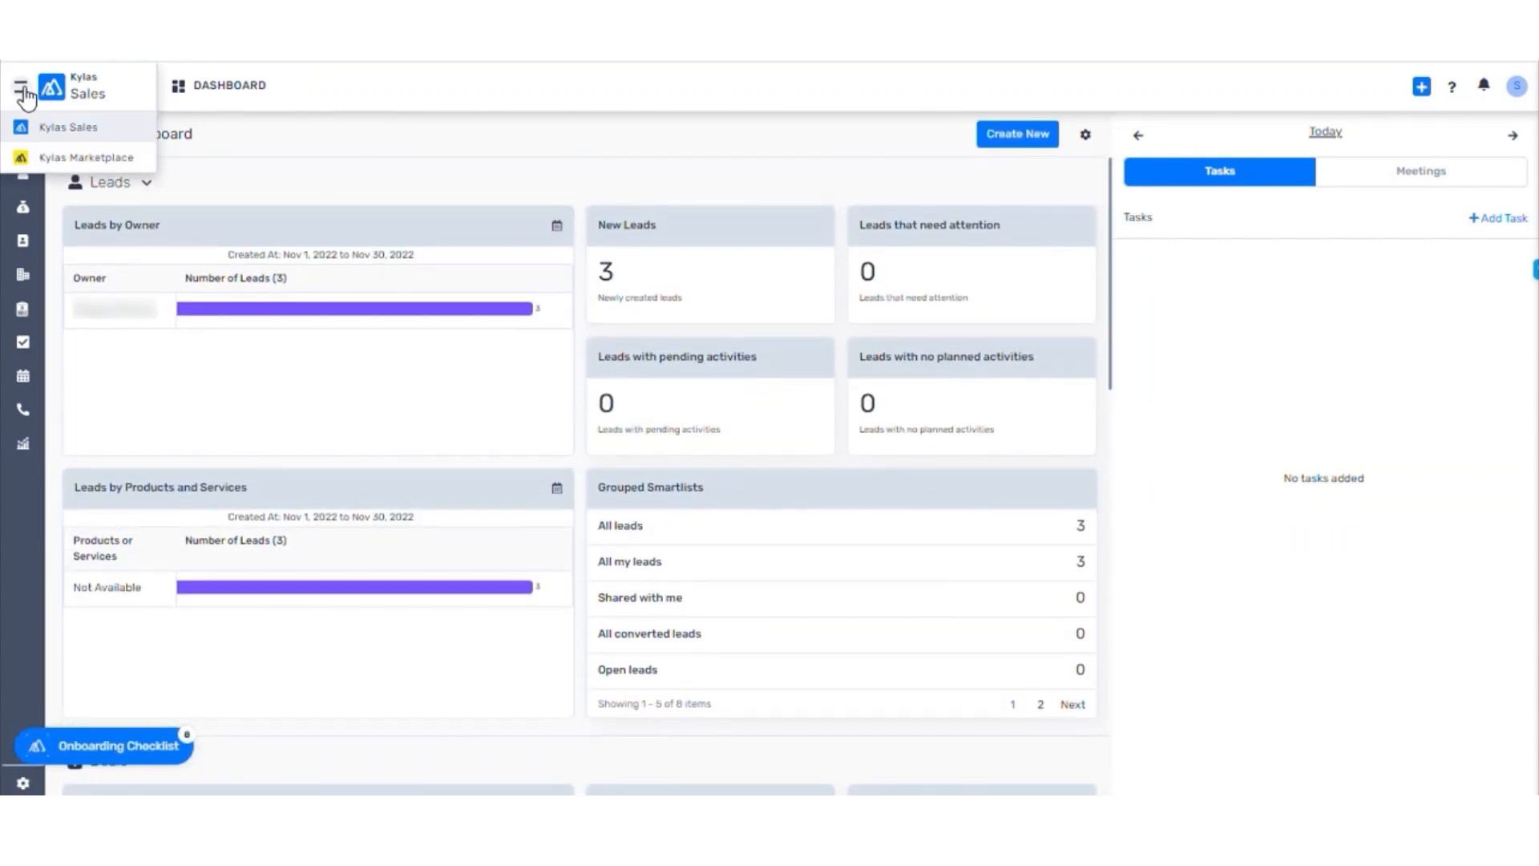
{"action": "left_click", "coordinate": [60, 159]}
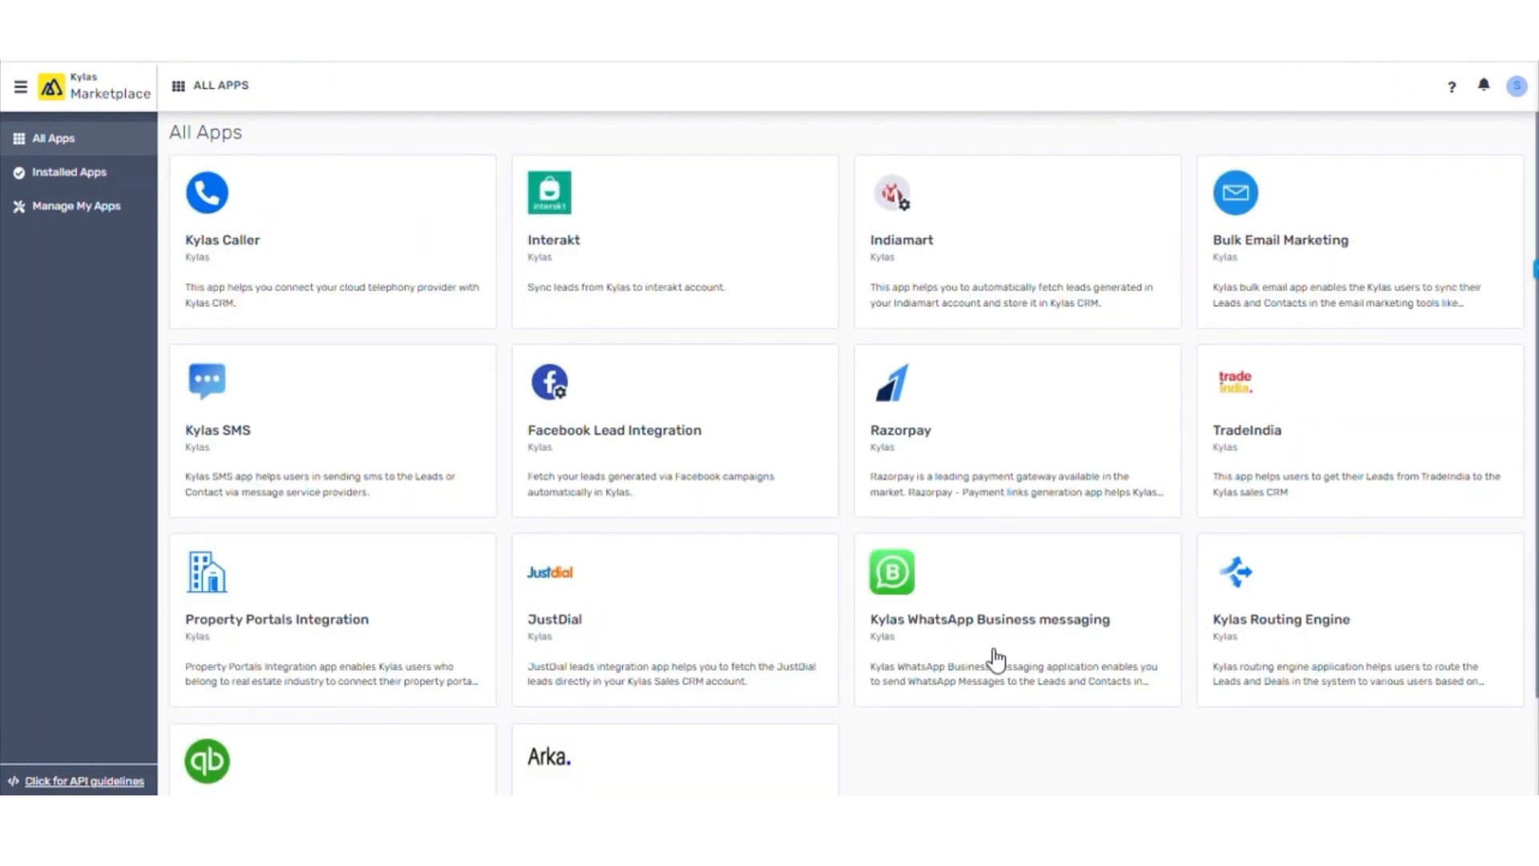
Step: Start installing the Kylas Routing Engine app and sign in with the saved account e-mail and password
{"action": "scroll", "coordinate": [989, 662], "scroll_direction": "down", "scroll_amount": 2}
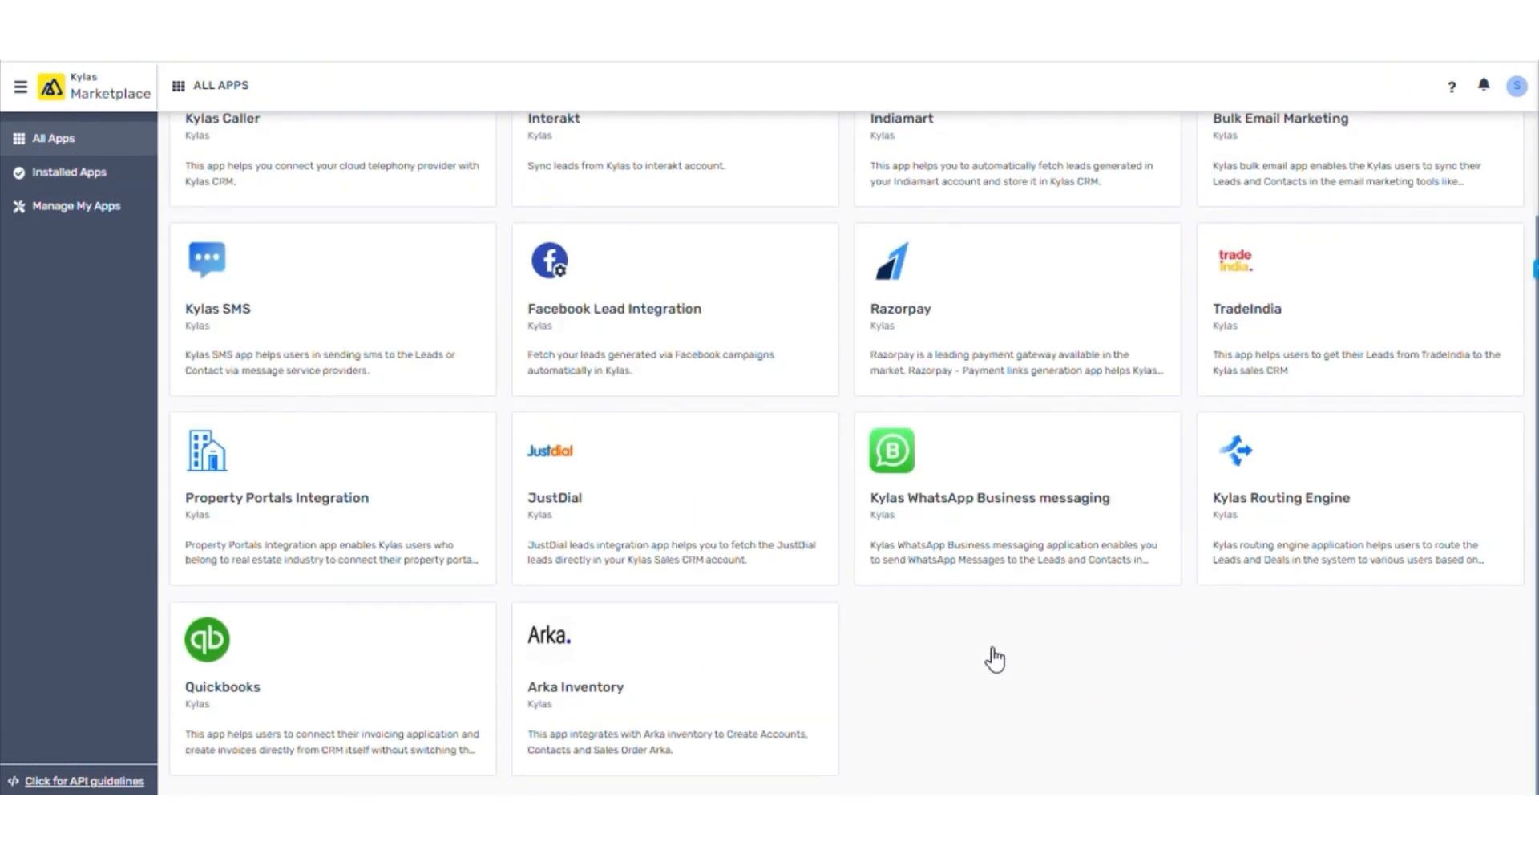
{"action": "left_click", "coordinate": [1321, 485]}
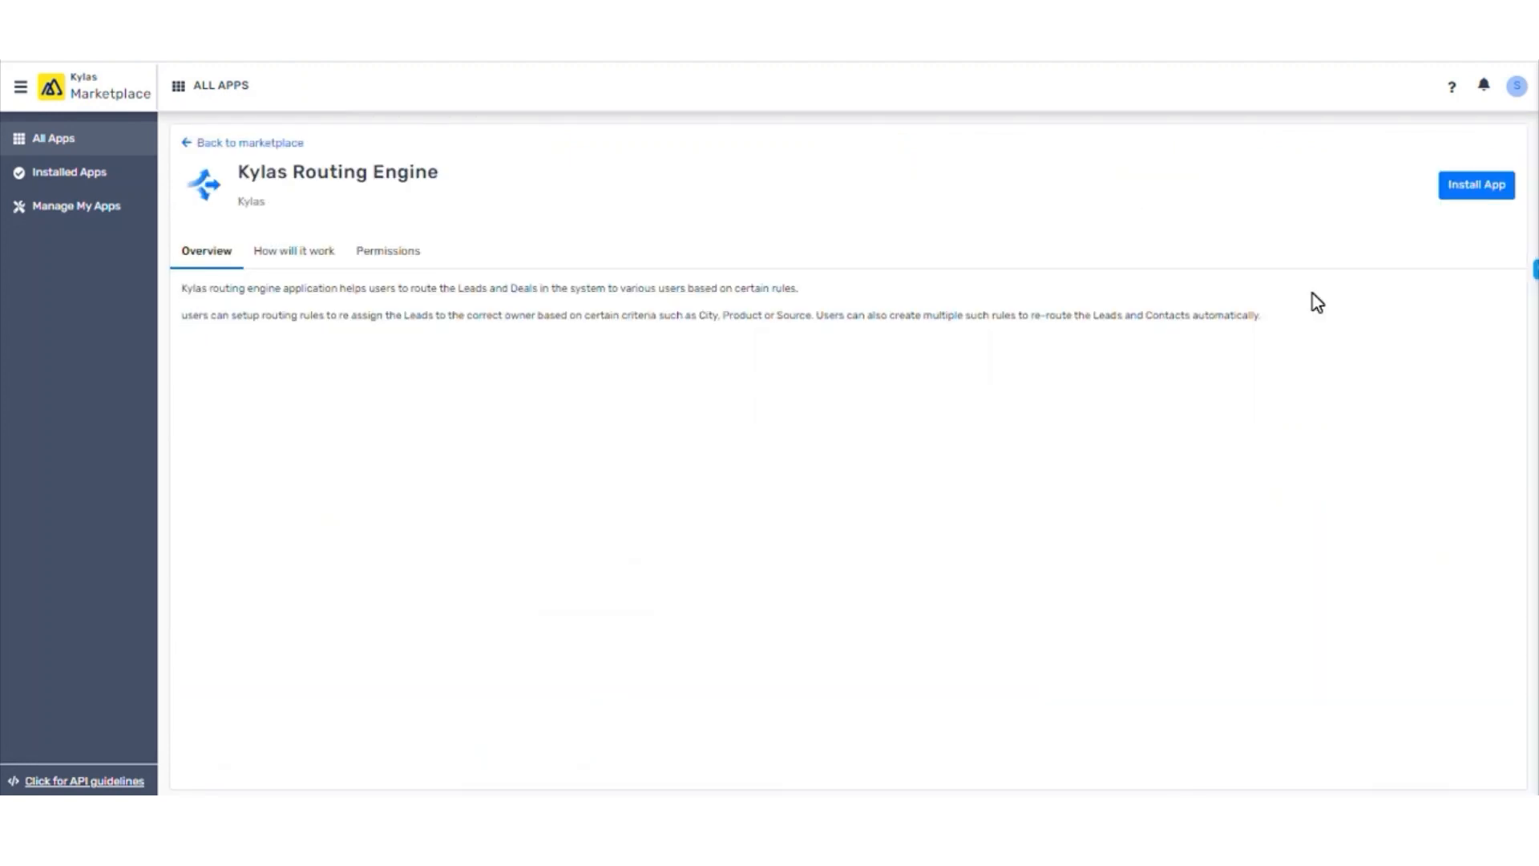
{"action": "left_click", "coordinate": [1479, 201]}
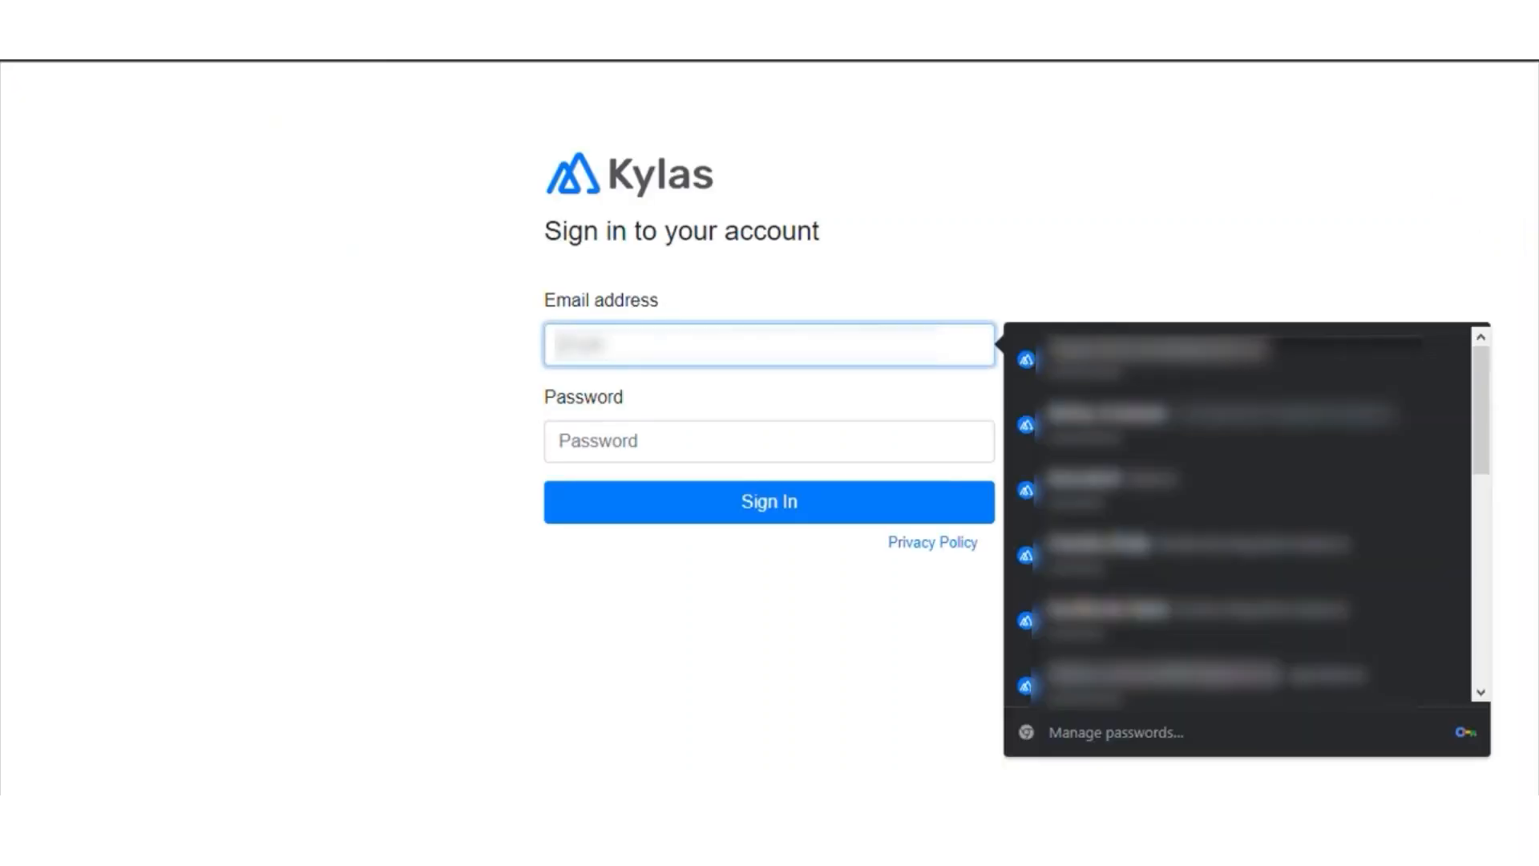
{"action": "left_click", "coordinate": [1302, 368]}
{"action": "left_click", "coordinate": [864, 515]}
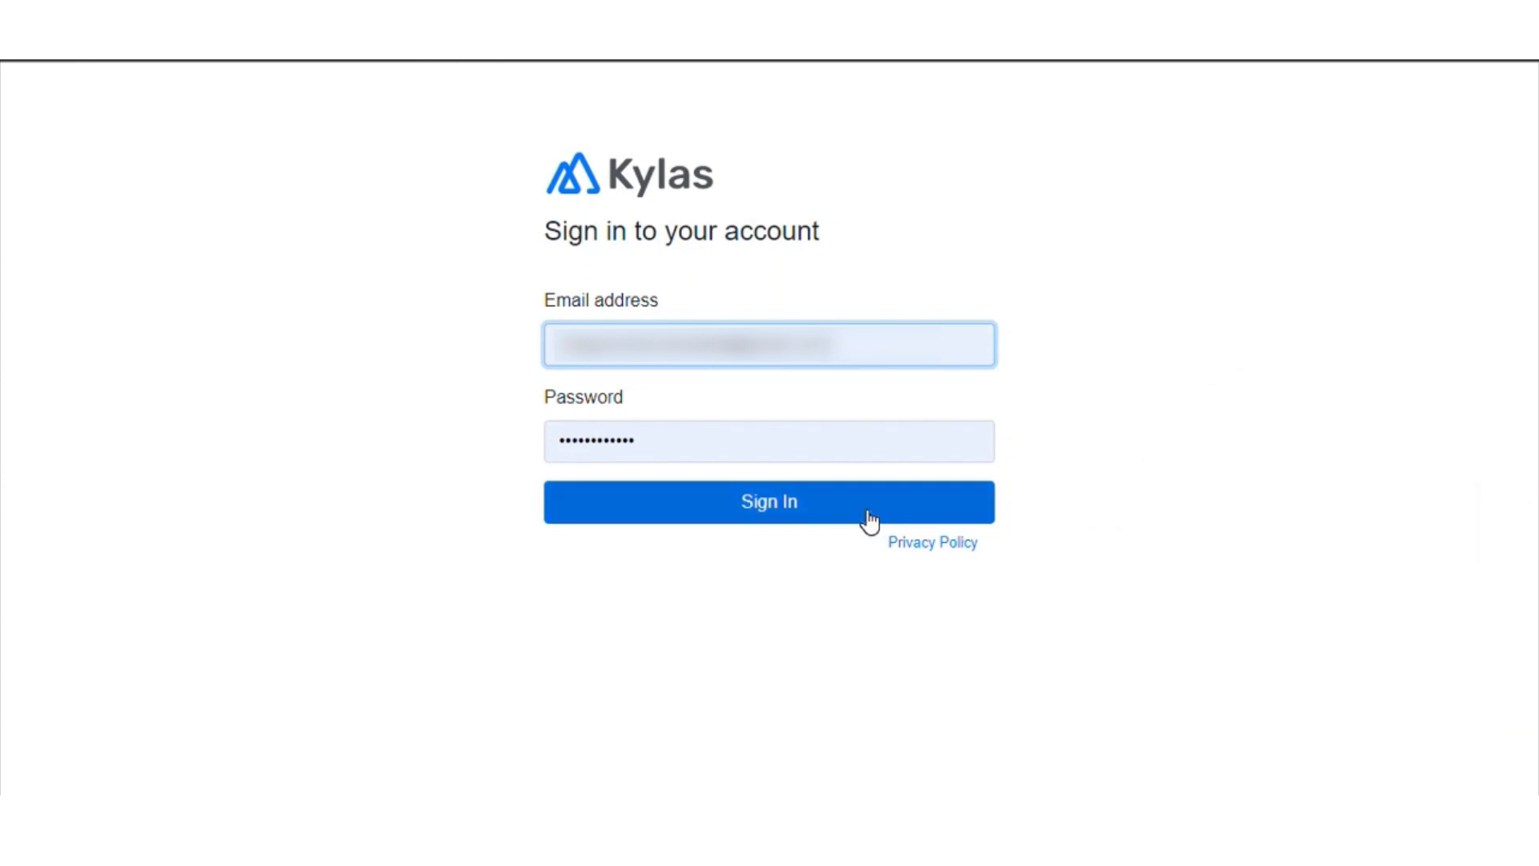
Step: Review the permissions requested by the Routing Engine app, then allow them and install the app
{"action": "scroll", "coordinate": [852, 539], "scroll_direction": "down", "scroll_amount": 5}
{"action": "scroll", "coordinate": [853, 541], "scroll_direction": "down", "scroll_amount": 2}
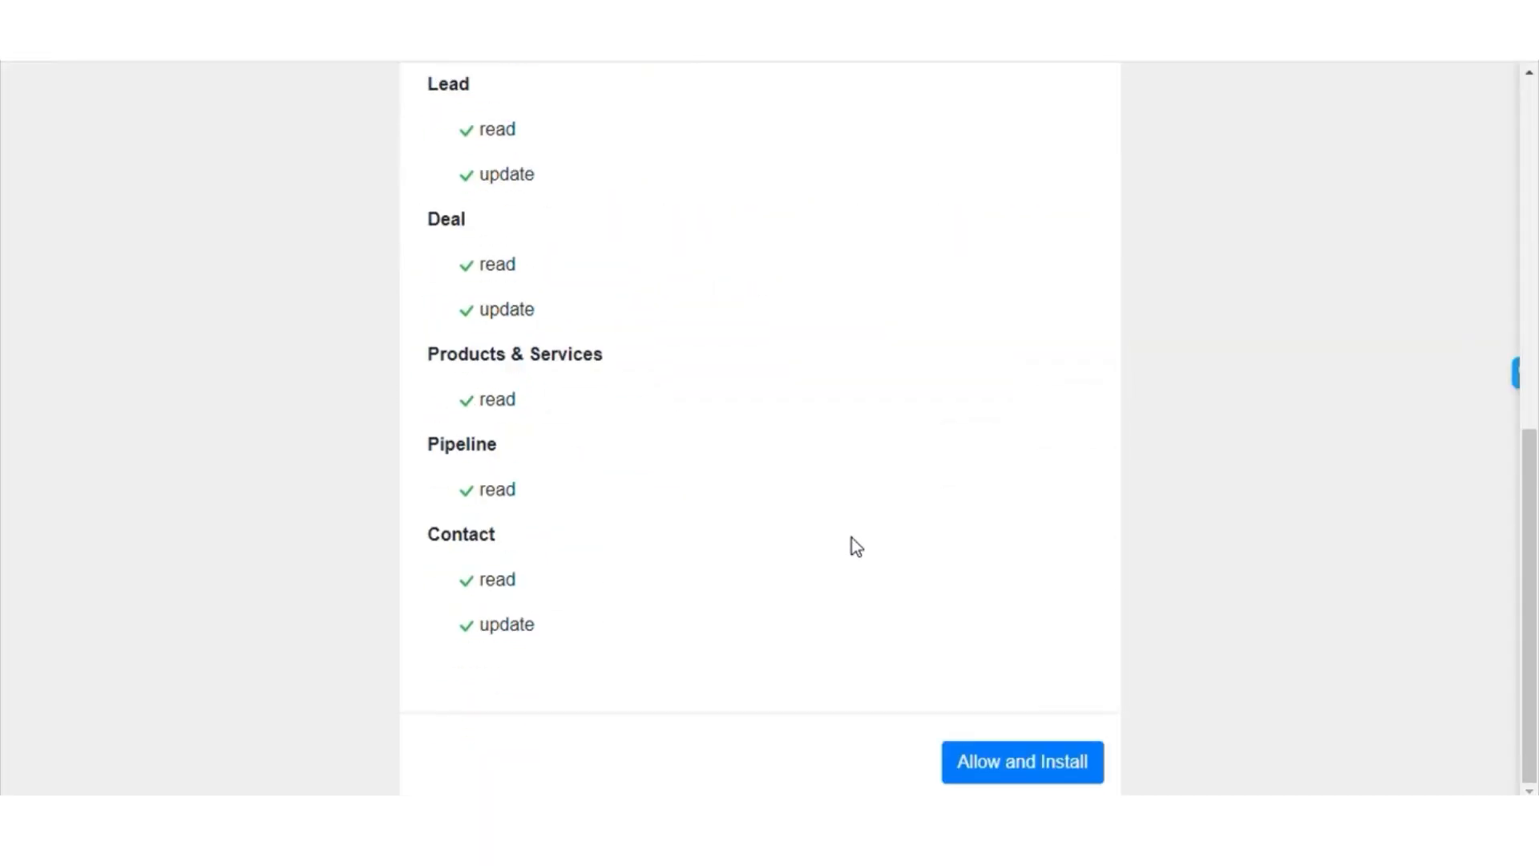
{"action": "scroll", "coordinate": [914, 648], "scroll_direction": "up", "scroll_amount": 6}
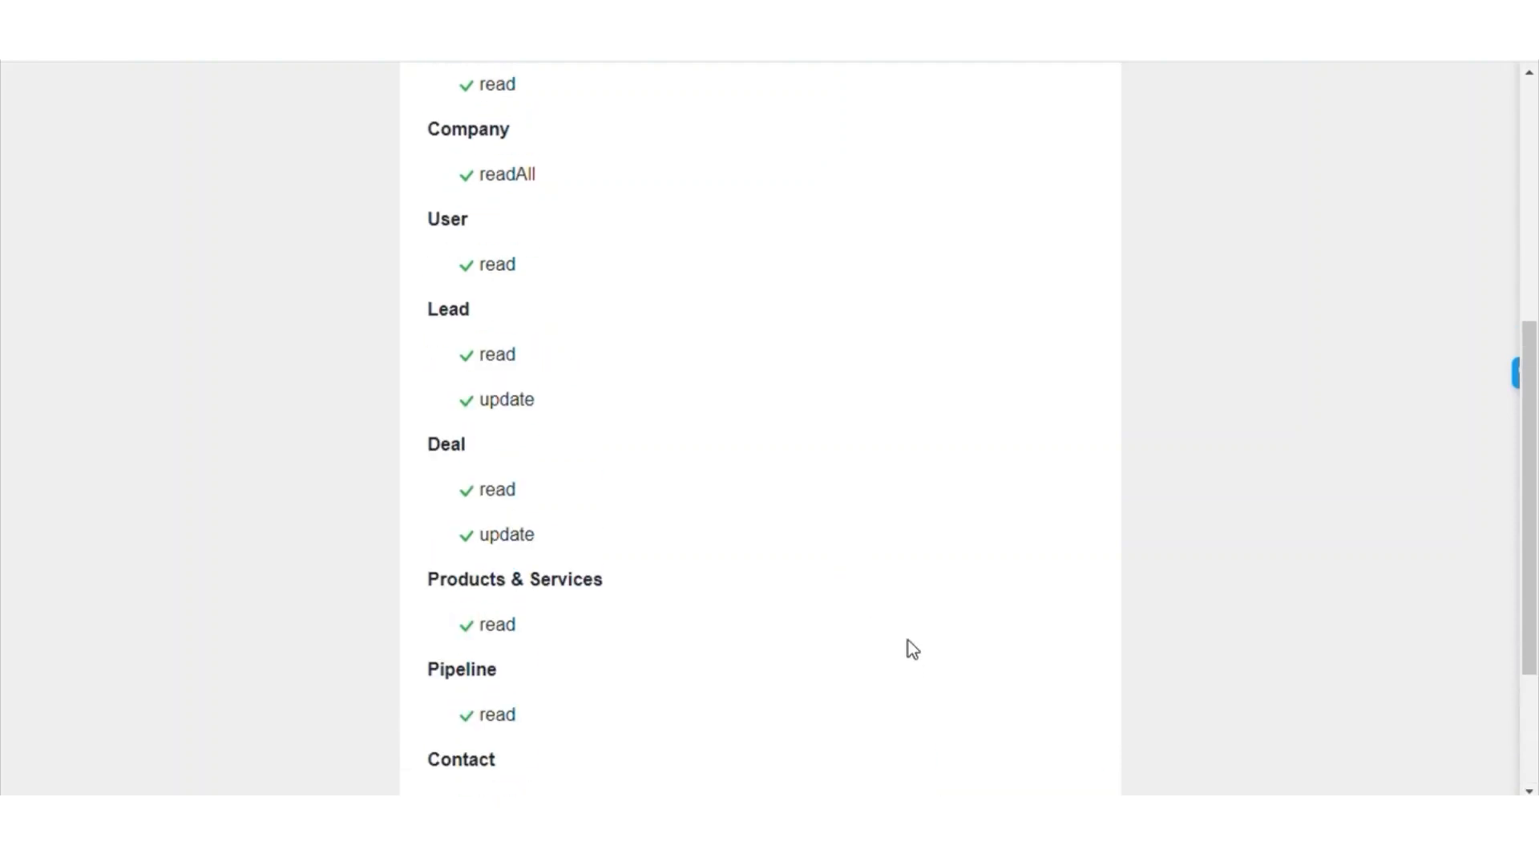
{"action": "scroll", "coordinate": [914, 644], "scroll_direction": "down", "scroll_amount": 3}
{"action": "scroll", "coordinate": [914, 643], "scroll_direction": "down", "scroll_amount": 3}
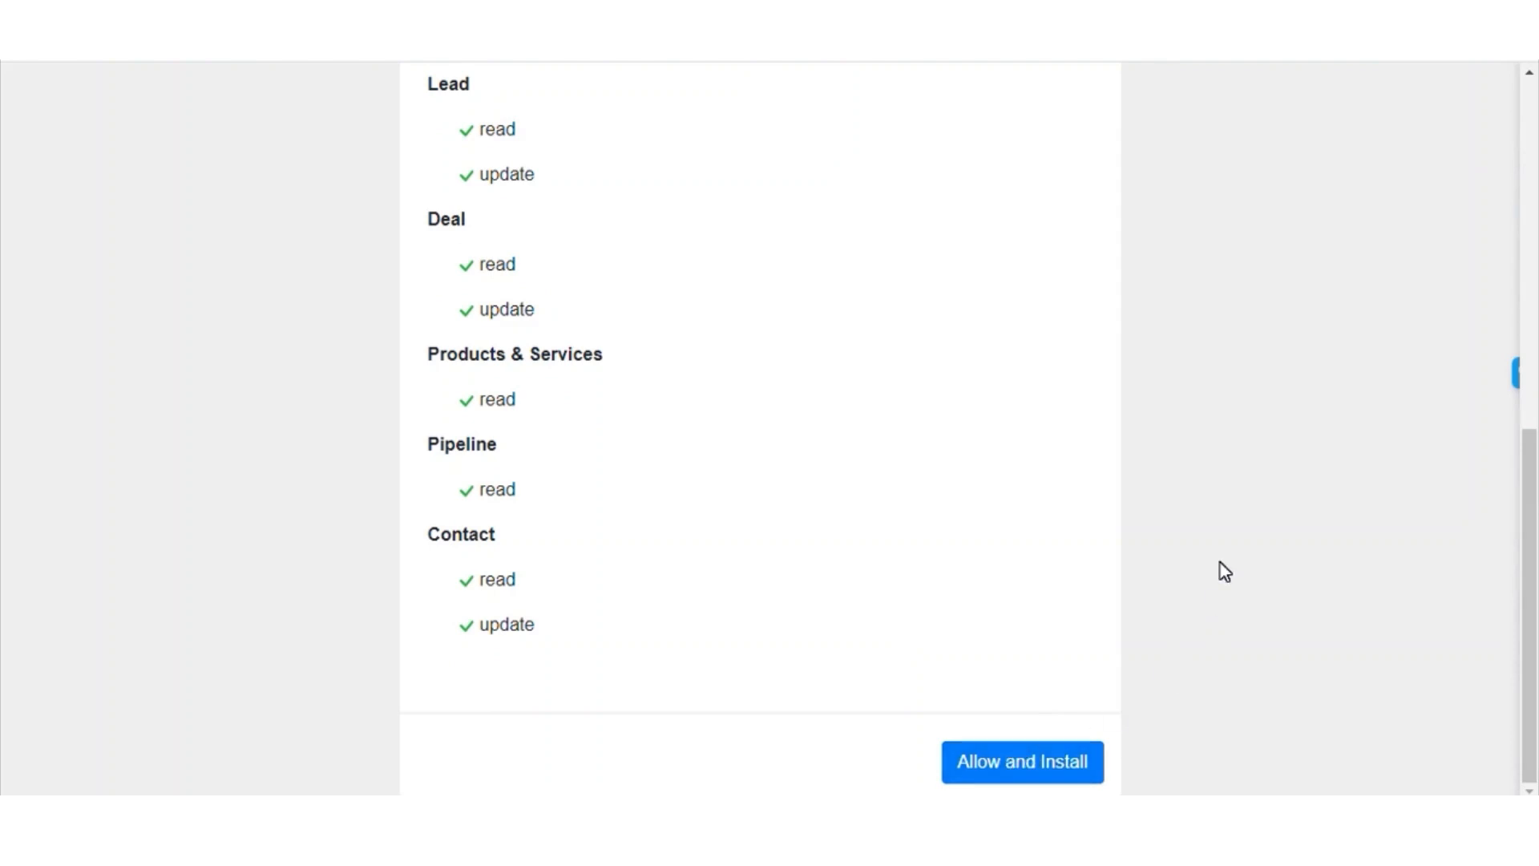
{"action": "left_click", "coordinate": [1029, 773]}
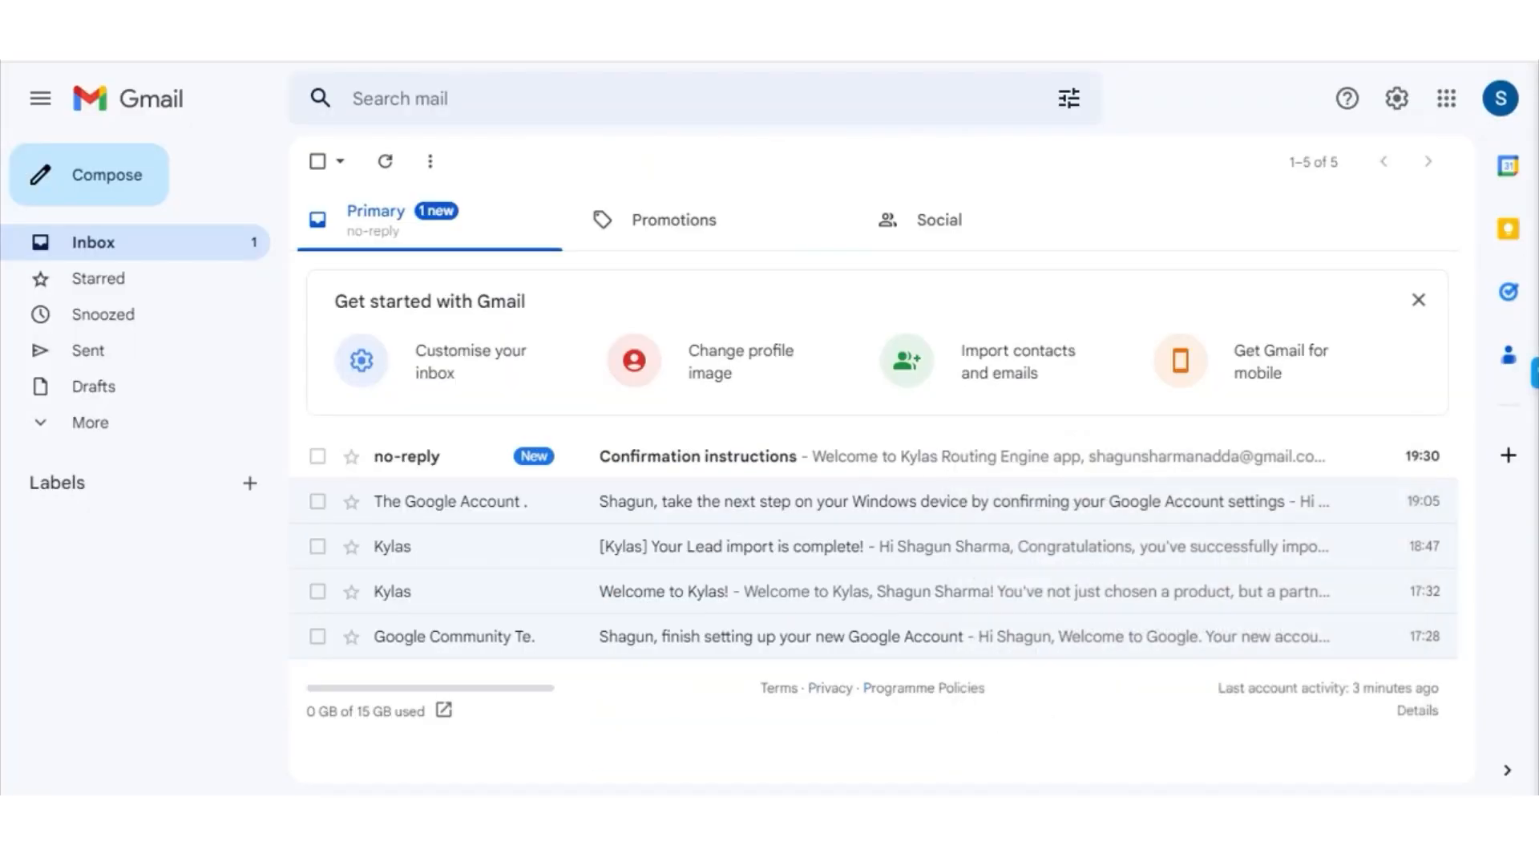
Step: Verify the account from the "Confirmation instructions" e-mail in Gmail, then sign in to the Kylas Routing Engine app
{"action": "left_click", "coordinate": [693, 469]}
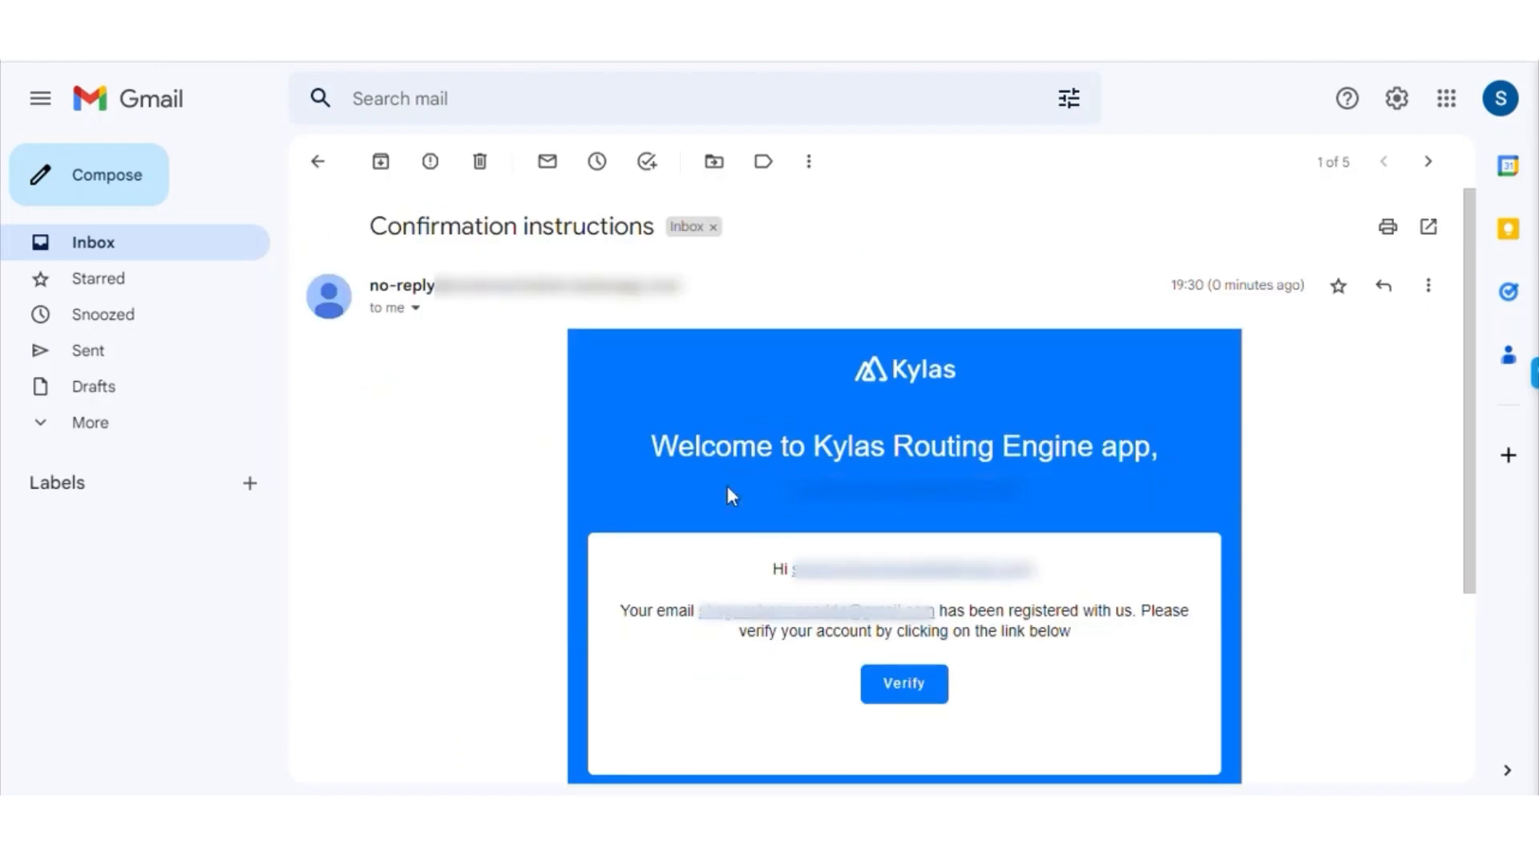
{"action": "scroll", "coordinate": [796, 571], "scroll_direction": "down", "scroll_amount": 4}
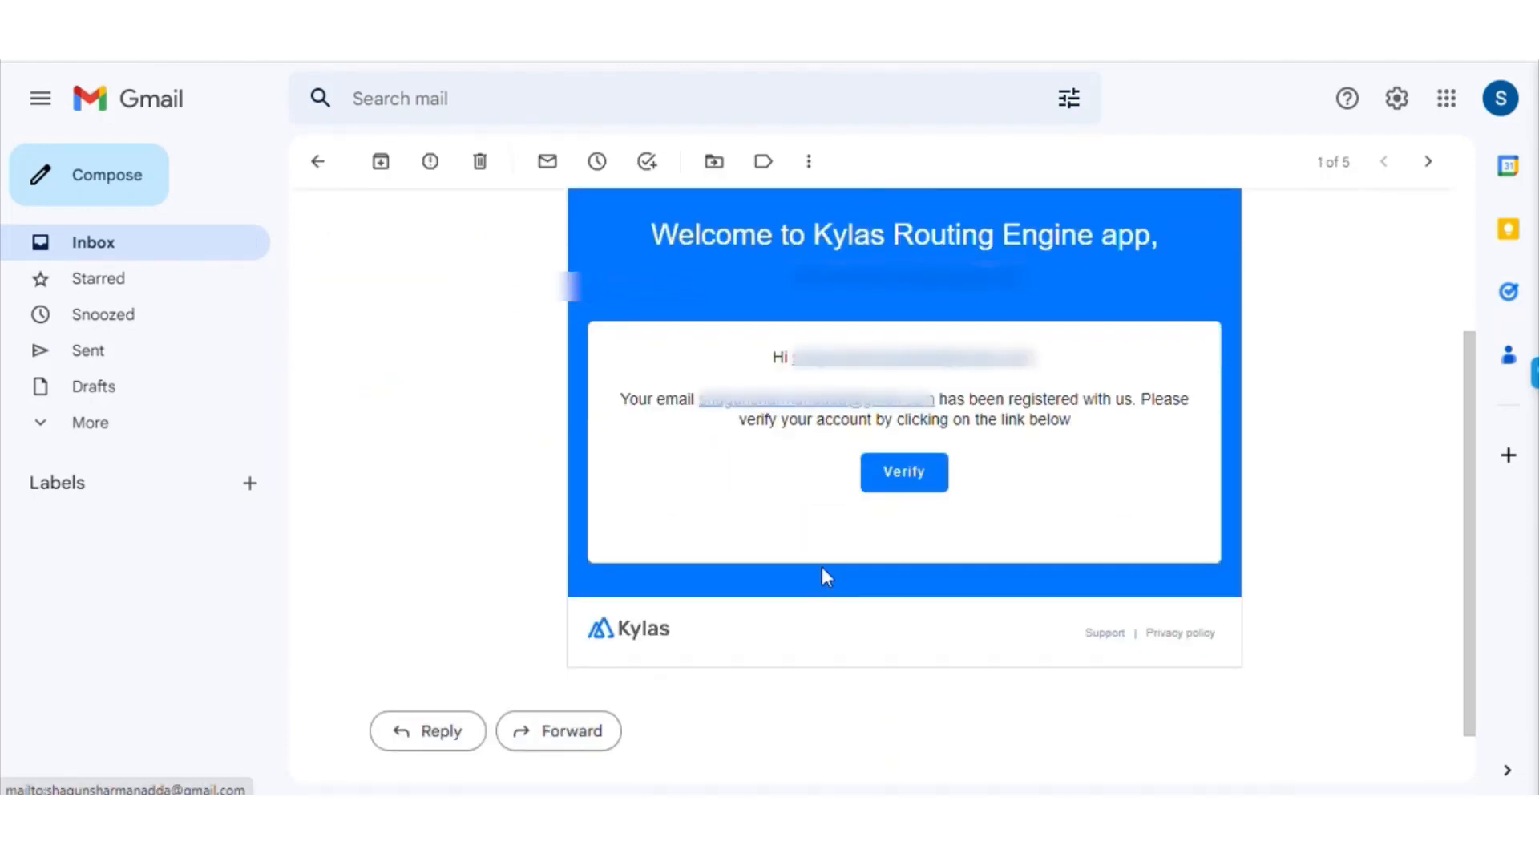
{"action": "scroll", "coordinate": [836, 543], "scroll_direction": "up", "scroll_amount": 4}
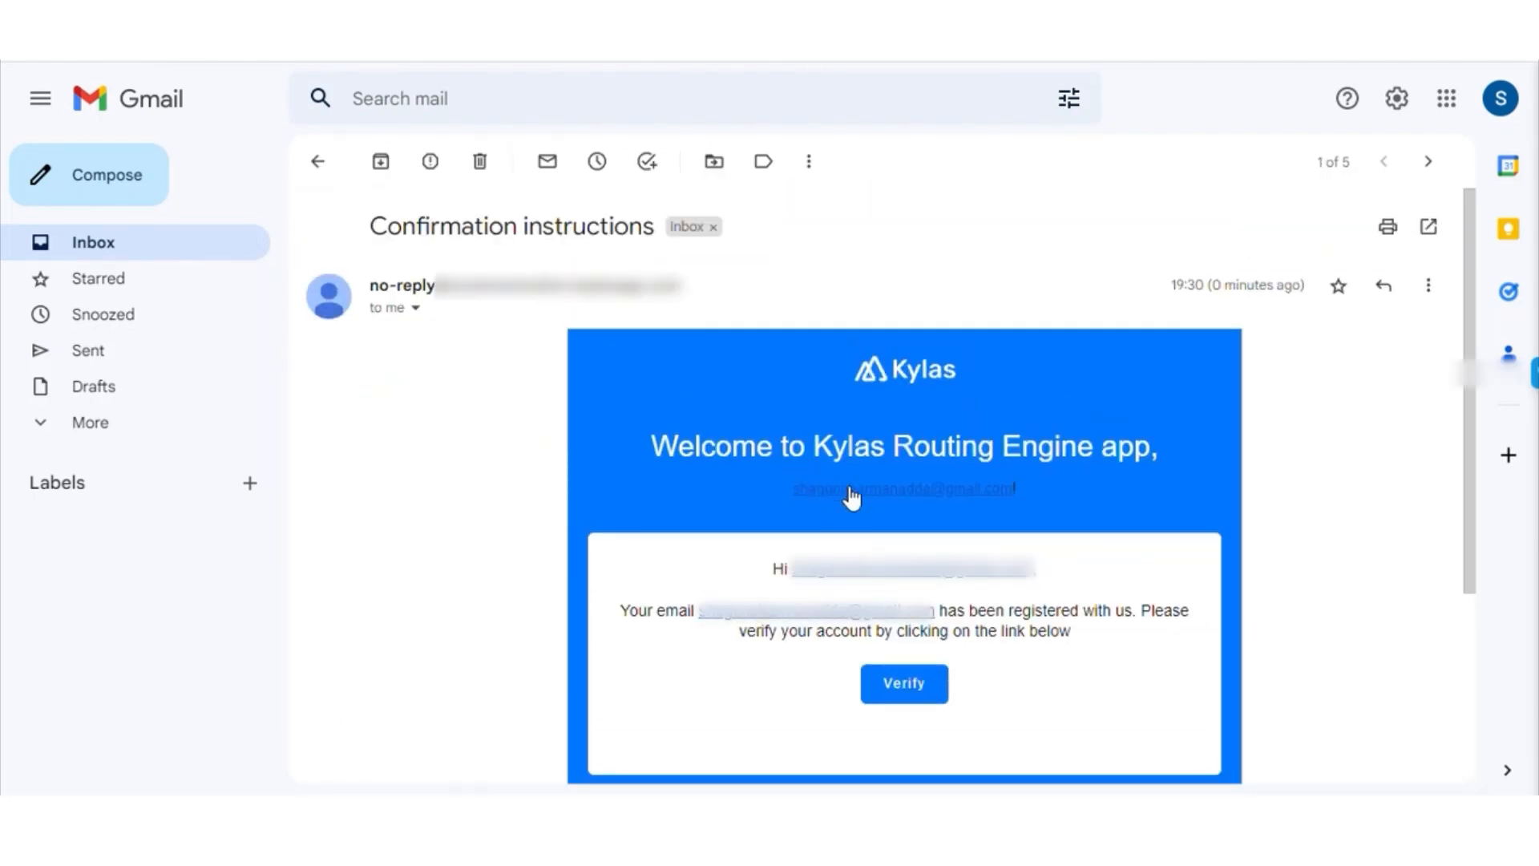
{"action": "scroll", "coordinate": [1018, 671], "scroll_direction": "down", "scroll_amount": 2}
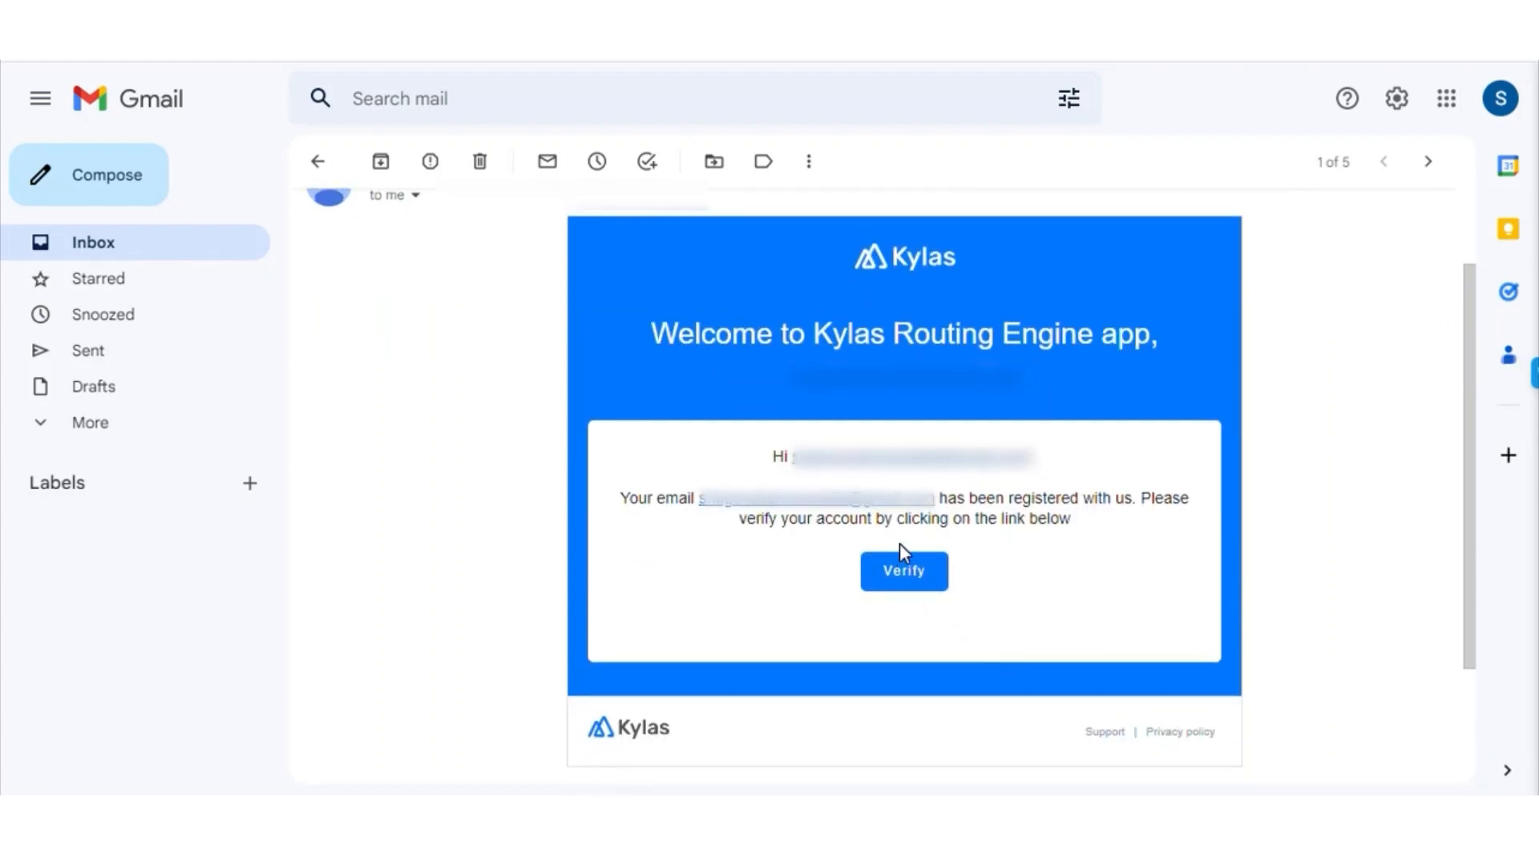
{"action": "left_click", "coordinate": [900, 572]}
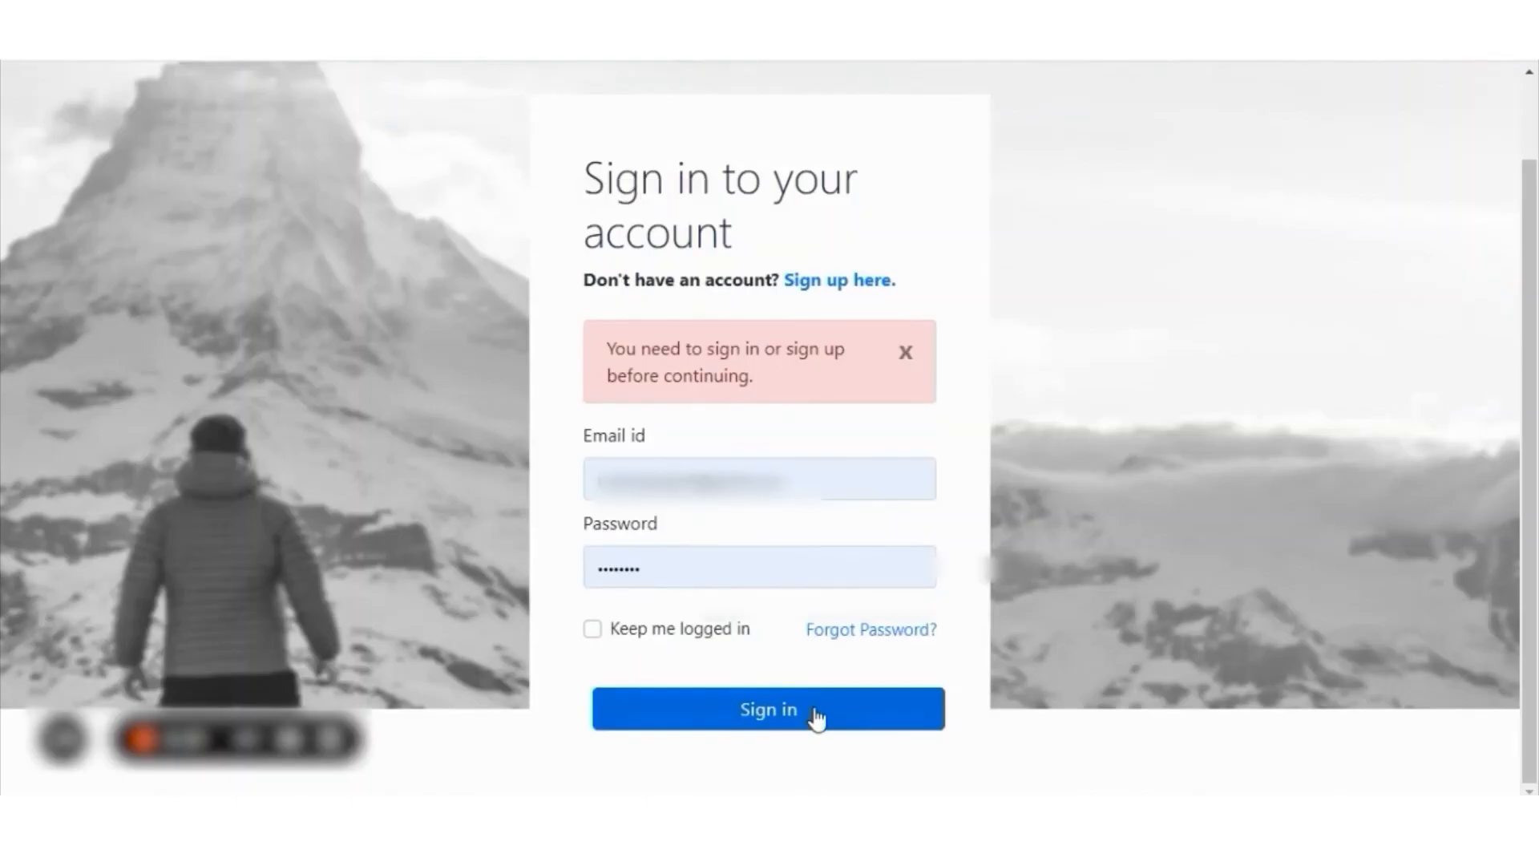
{"action": "left_click", "coordinate": [816, 716]}
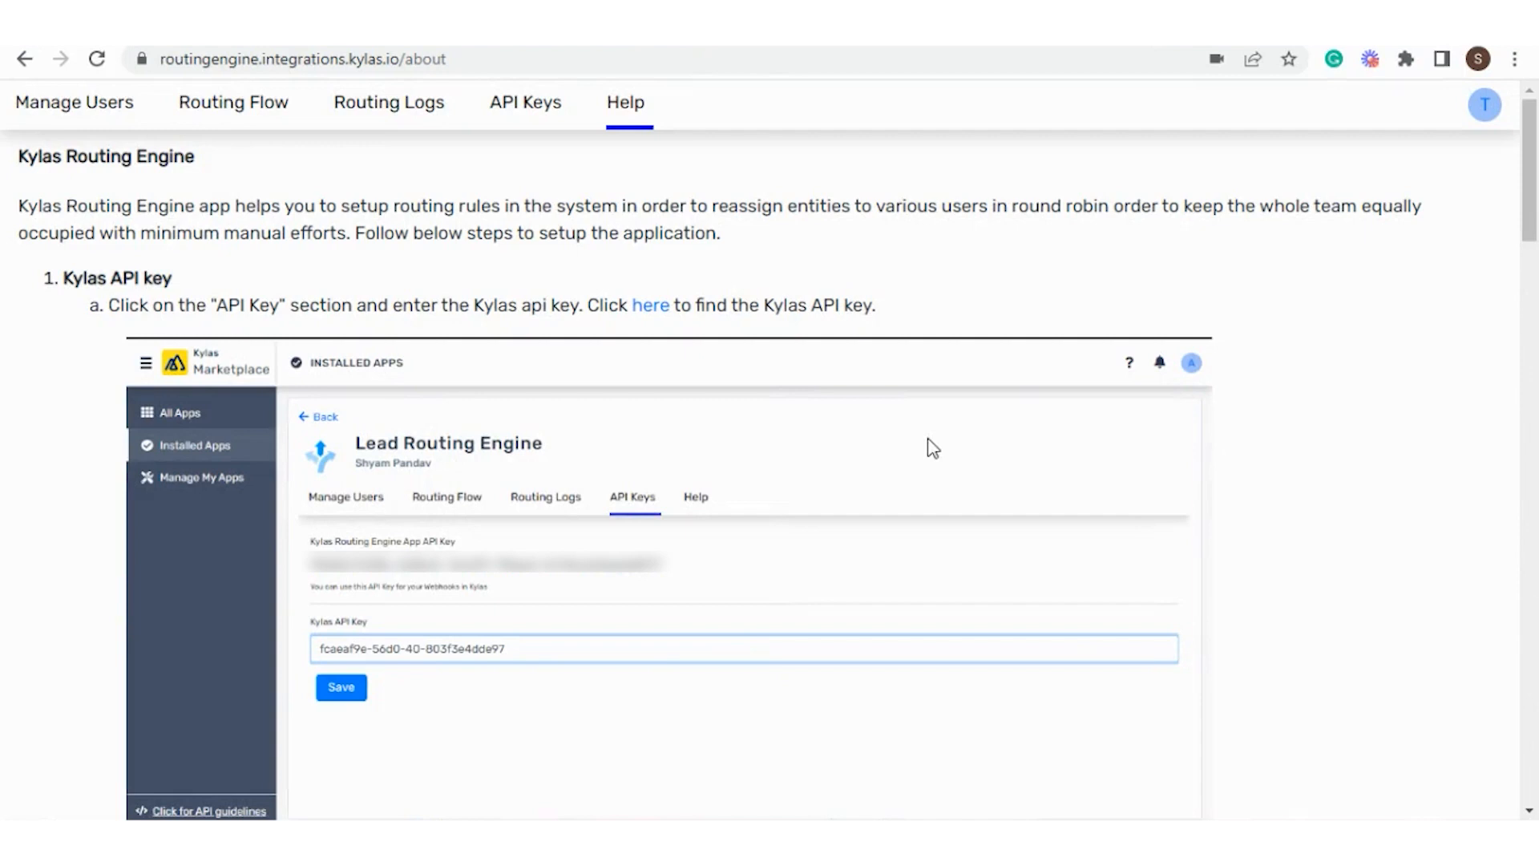
Step: Open the Routing Engine's API Keys page, then find the Universal Api Key in the Kylas Sales integration settings
{"action": "left_click", "coordinate": [529, 109]}
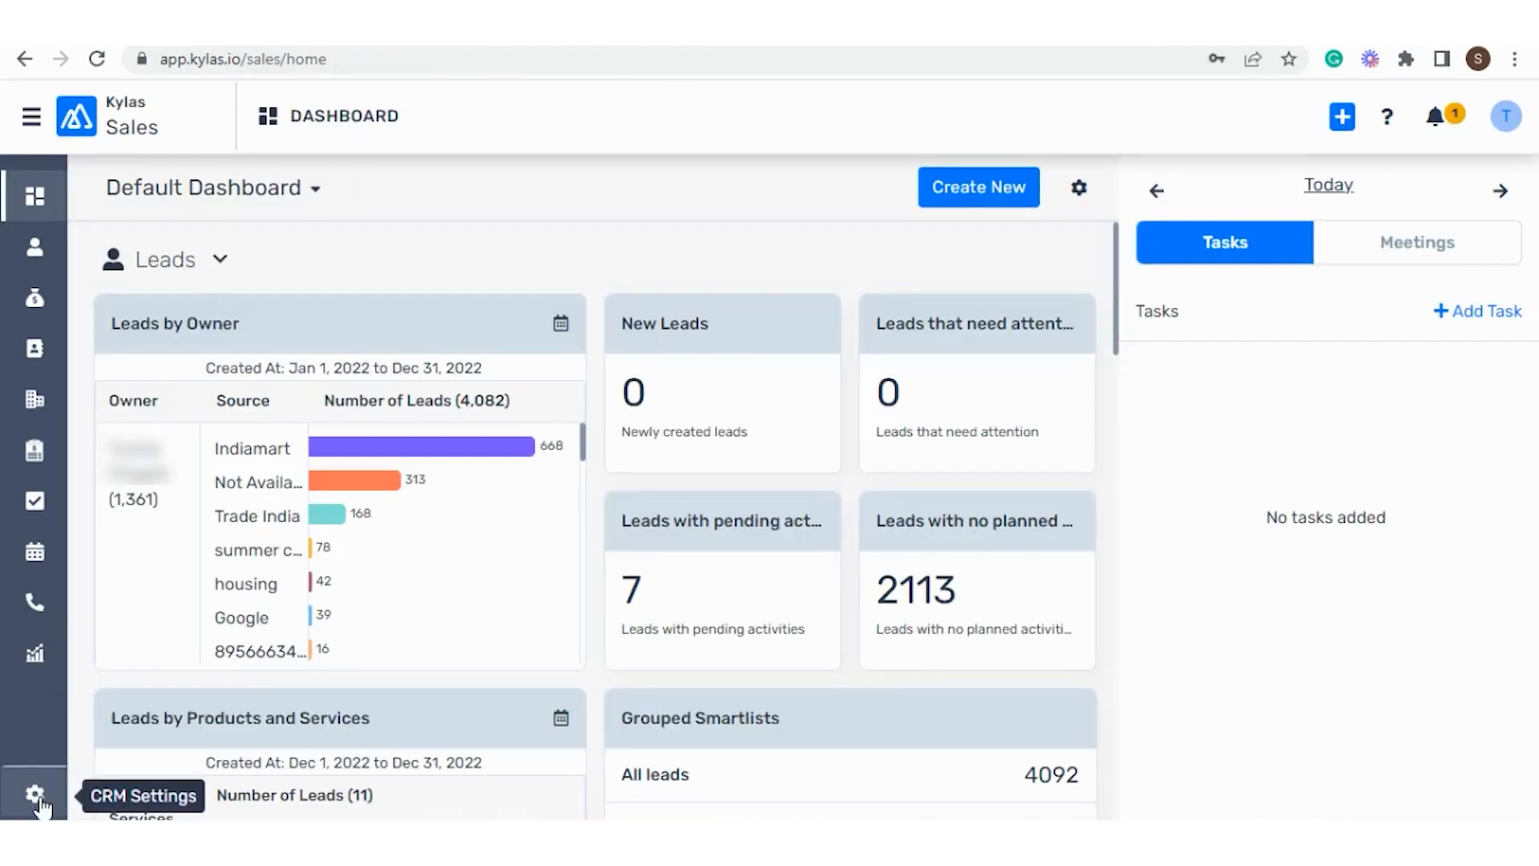
{"action": "left_click", "coordinate": [39, 801]}
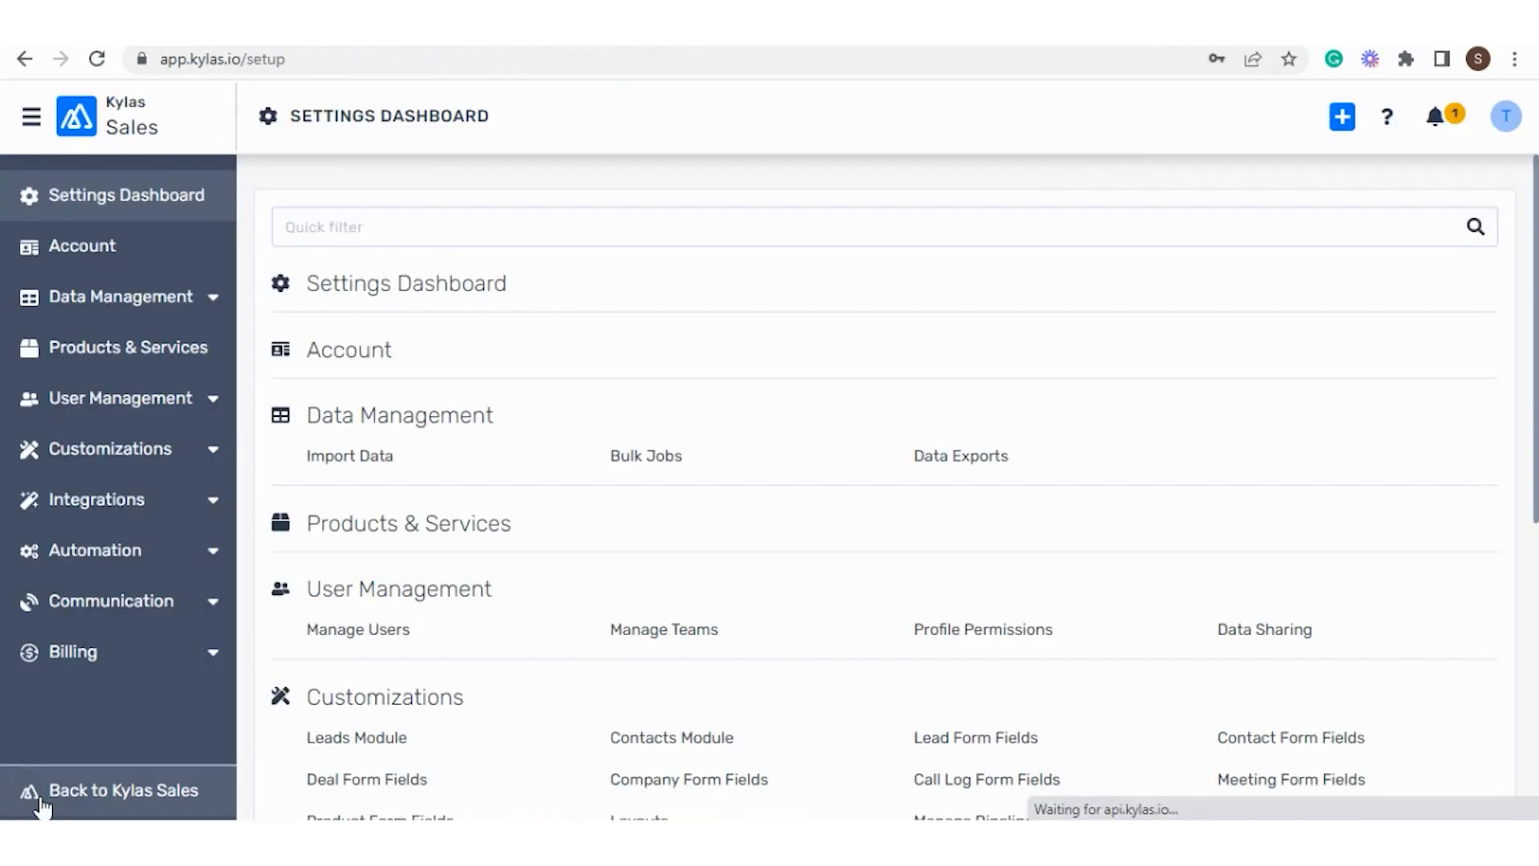
{"action": "left_click", "coordinate": [218, 509]}
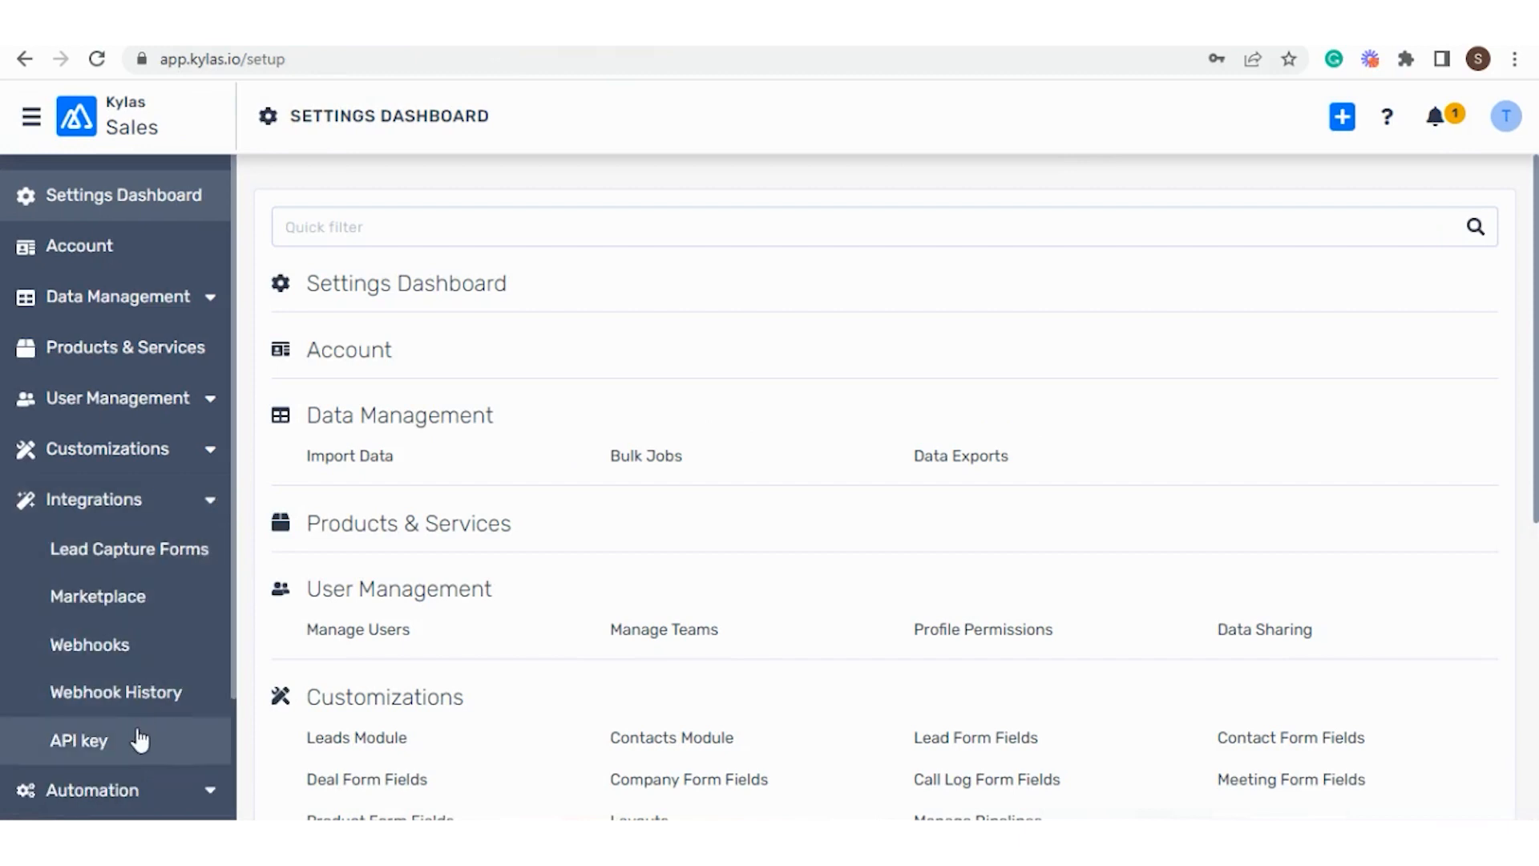
{"action": "left_click", "coordinate": [139, 741]}
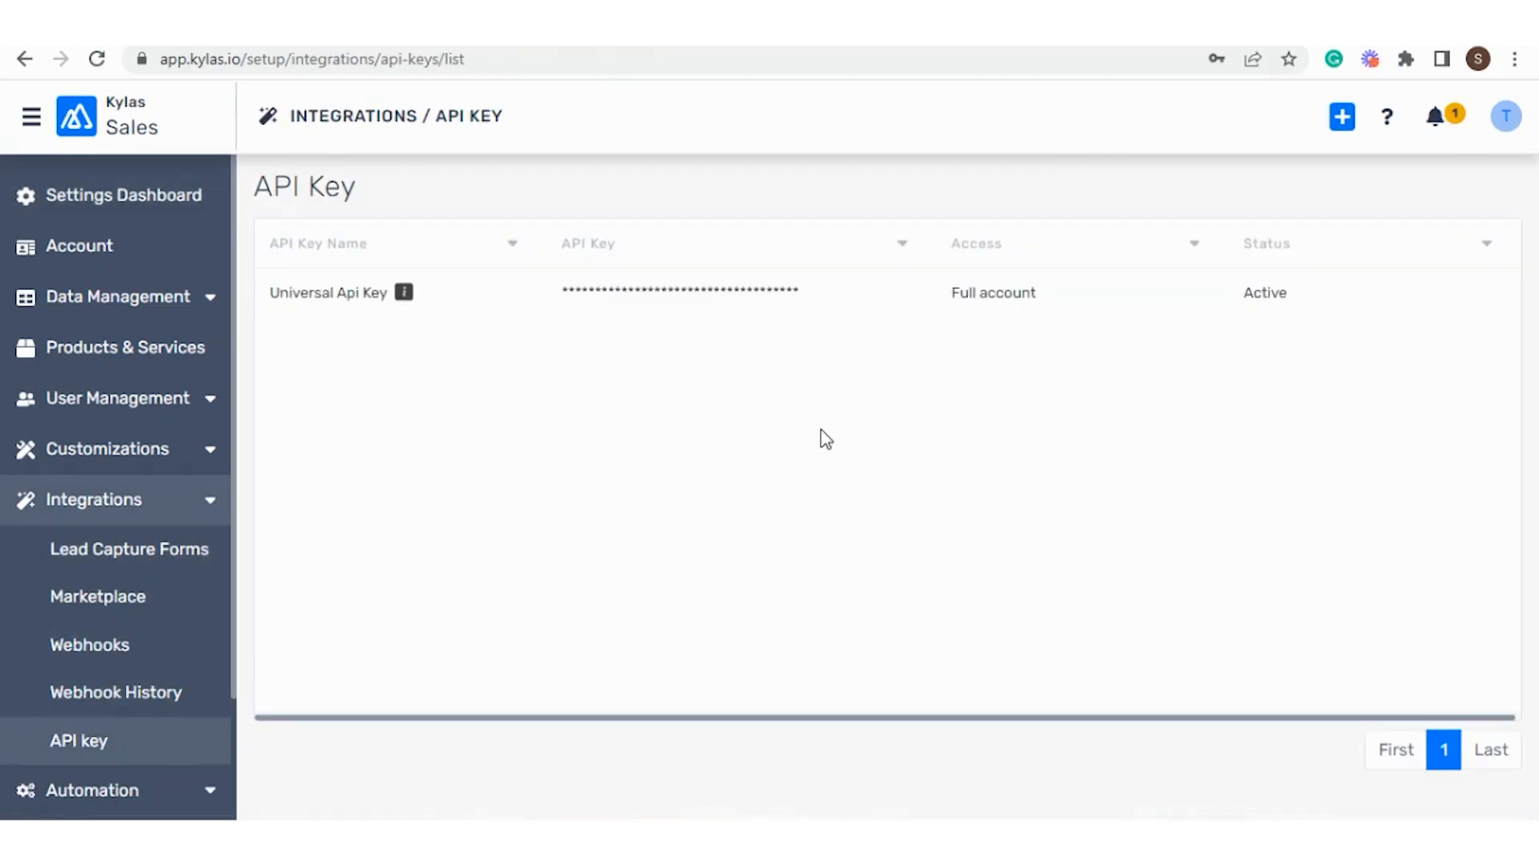
{"action": "mouse_move", "coordinate": [783, 292]}
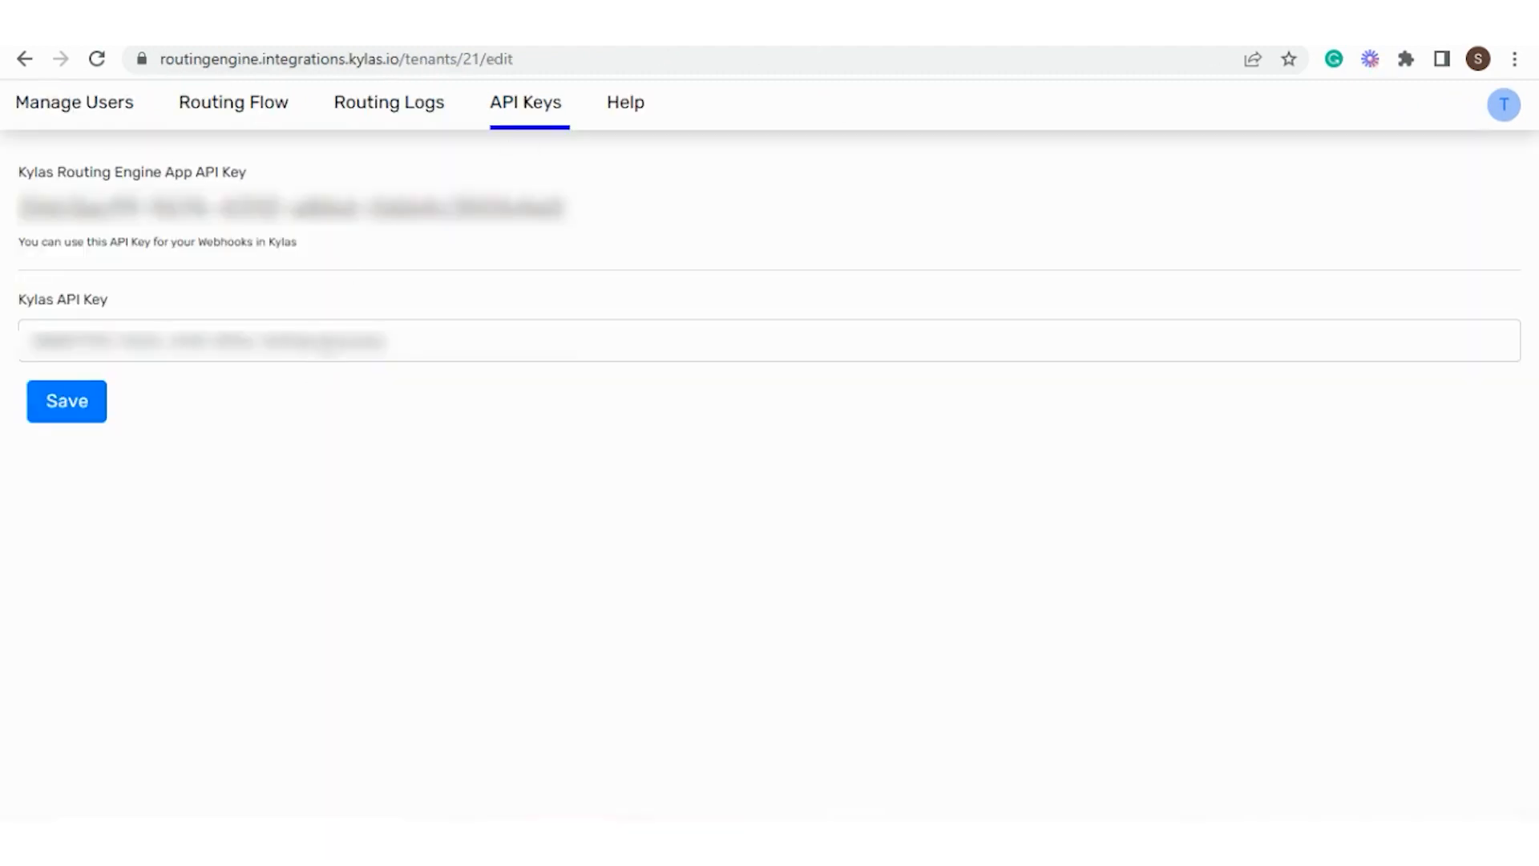
Step: Replace the Kylas API Key in the Routing Engine app with the pasted API key and save it
{"action": "triple_click", "coordinate": [328, 345]}
{"action": "key", "text": "ctrl+v"}
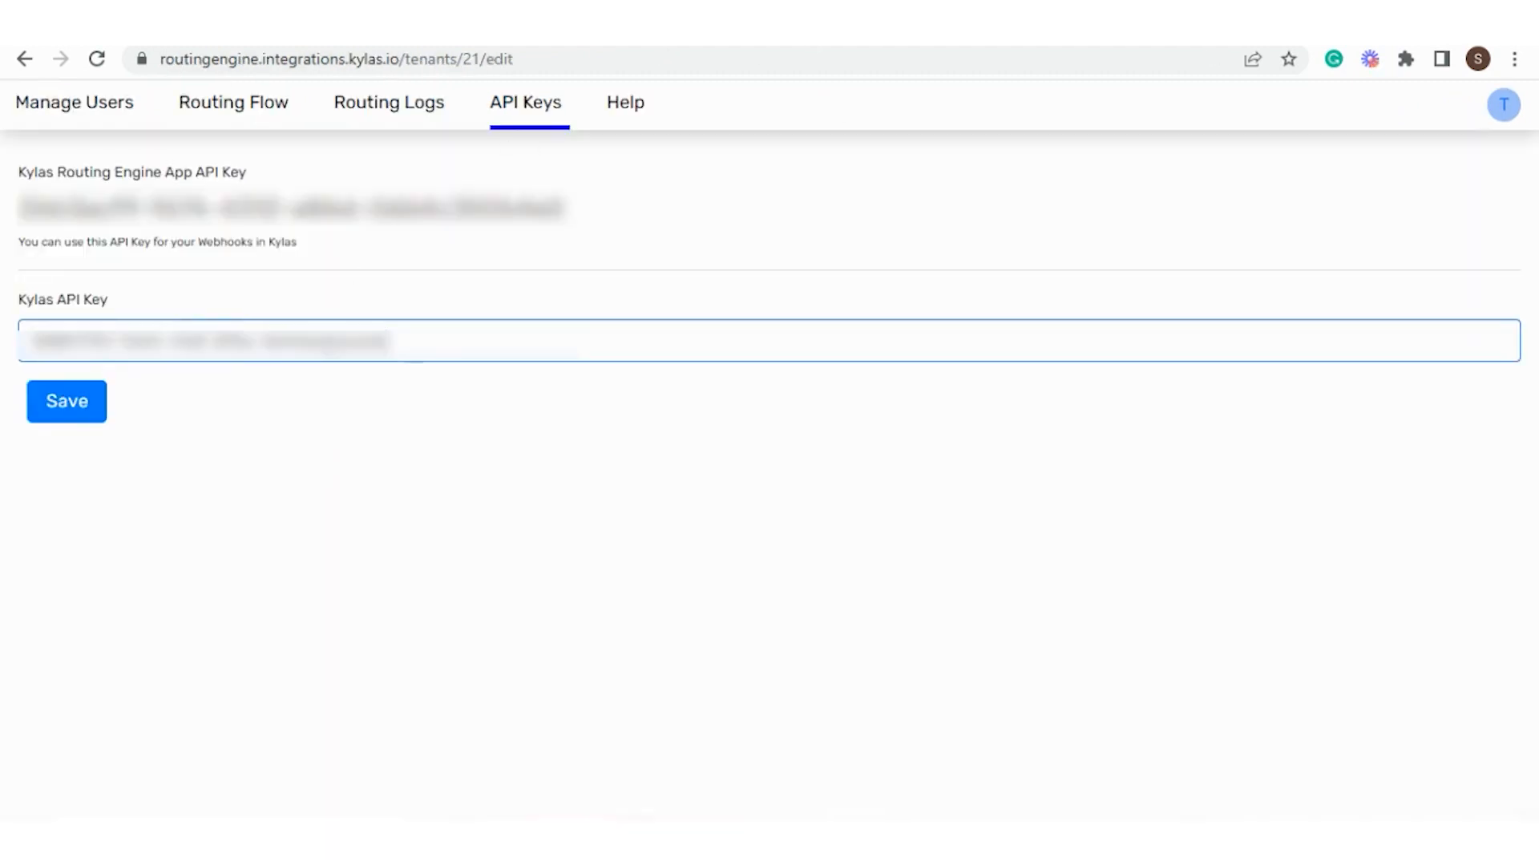
{"action": "left_click", "coordinate": [65, 403]}
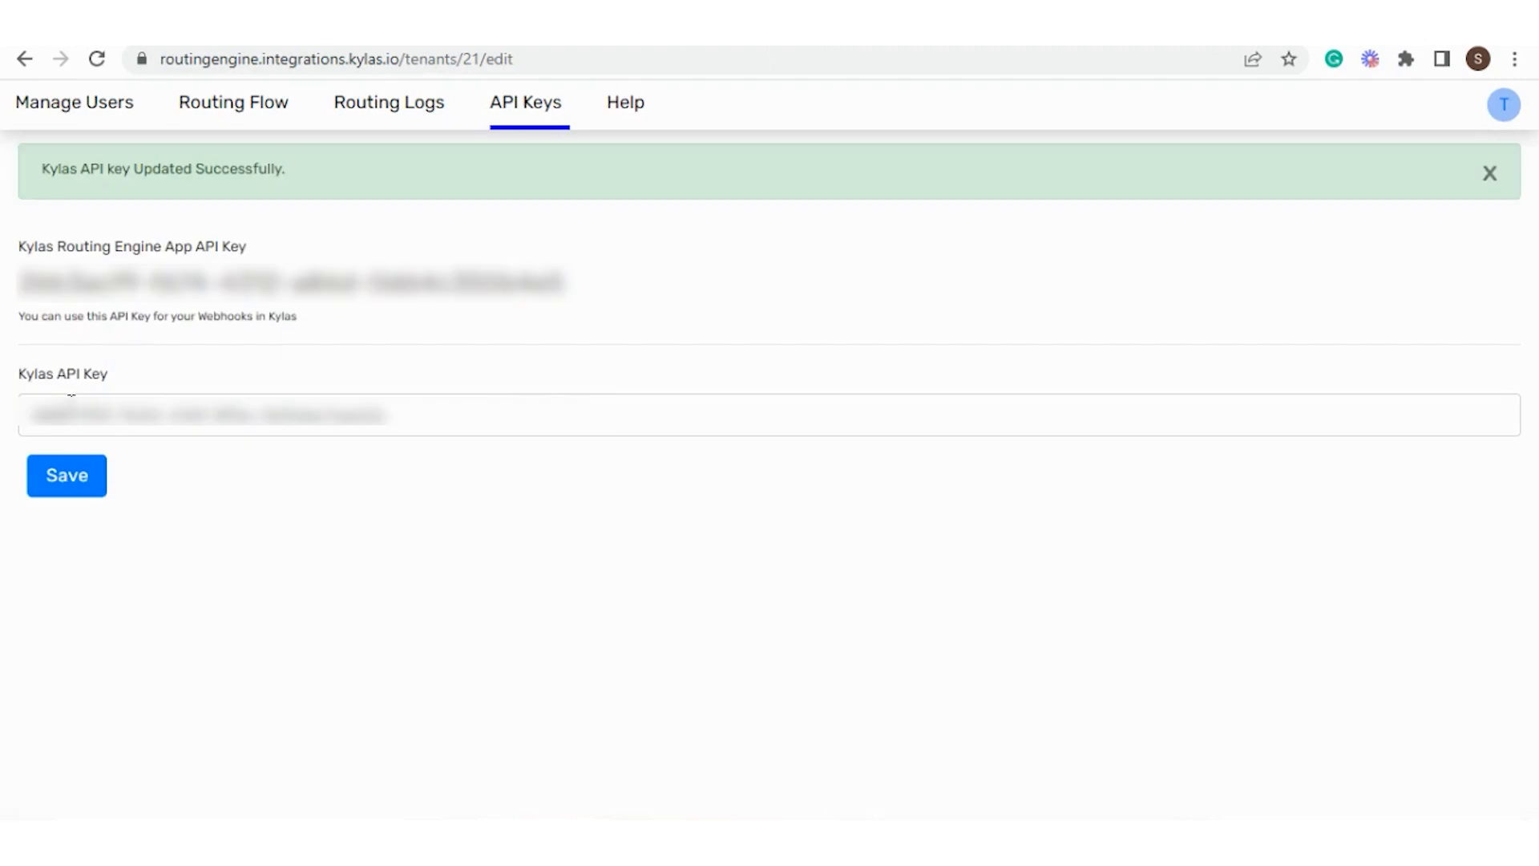
Step: Fetch the Kylas users into the Routing Engine's user management list
{"action": "left_click", "coordinate": [120, 117]}
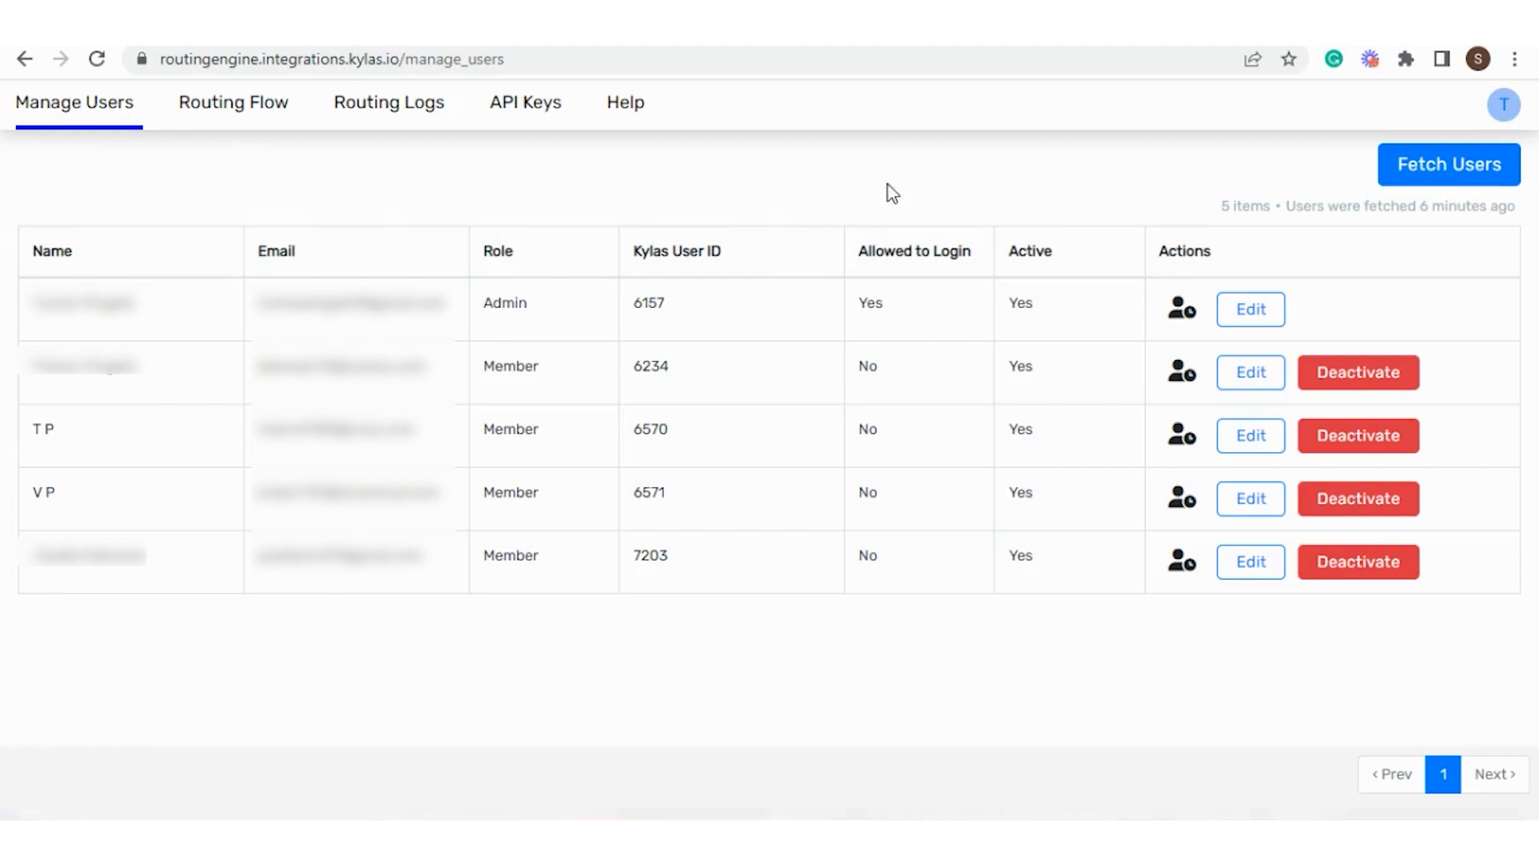
{"action": "left_click", "coordinate": [1440, 178]}
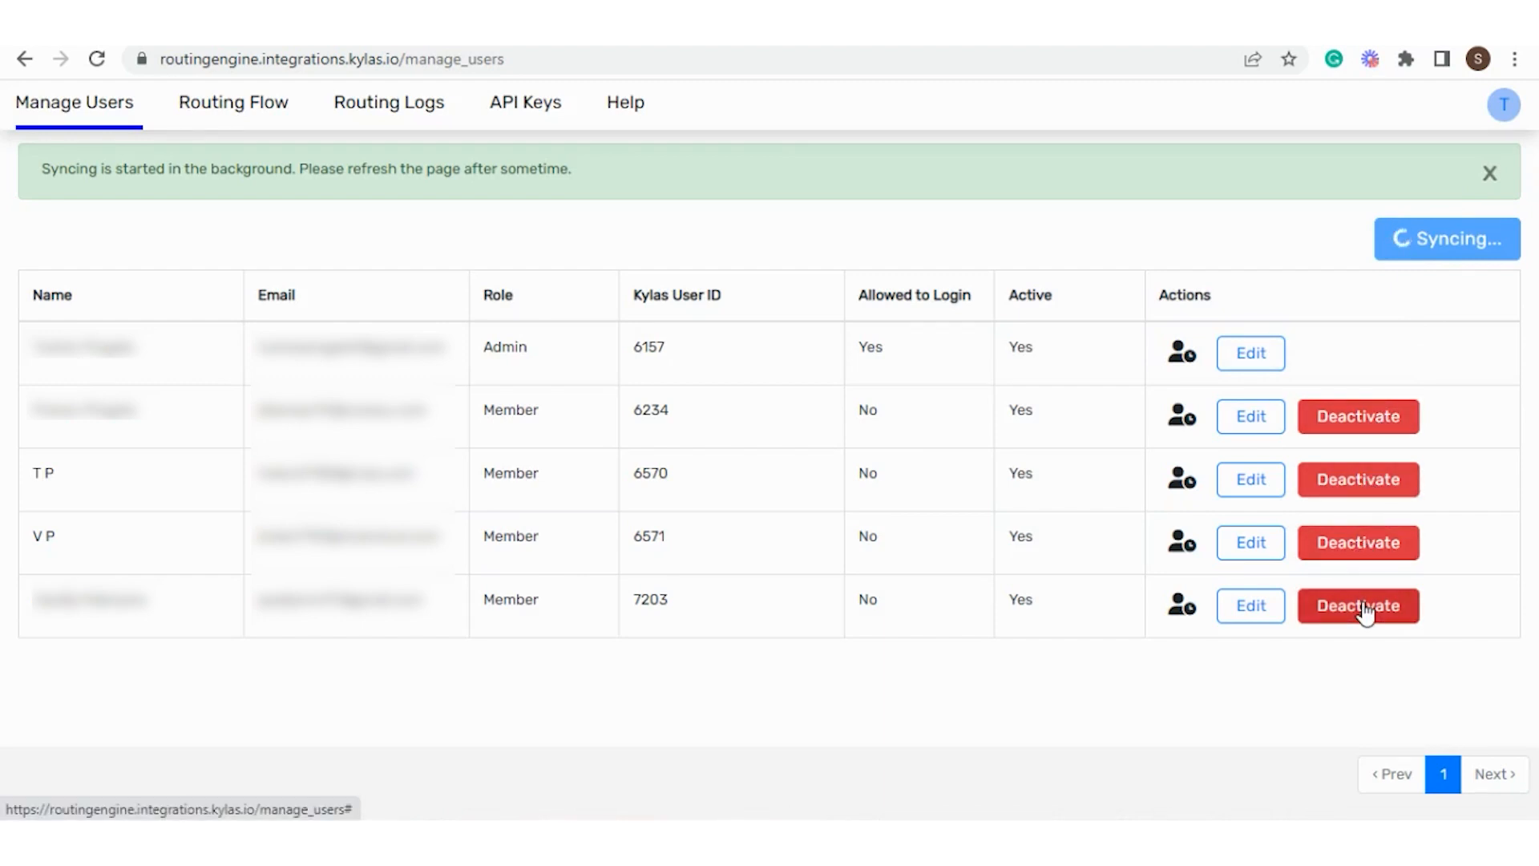
Step: Set the Admin user's availability to Monday through Friday, excluding Saturday and Sunday, and save it
{"action": "left_click", "coordinate": [1185, 360]}
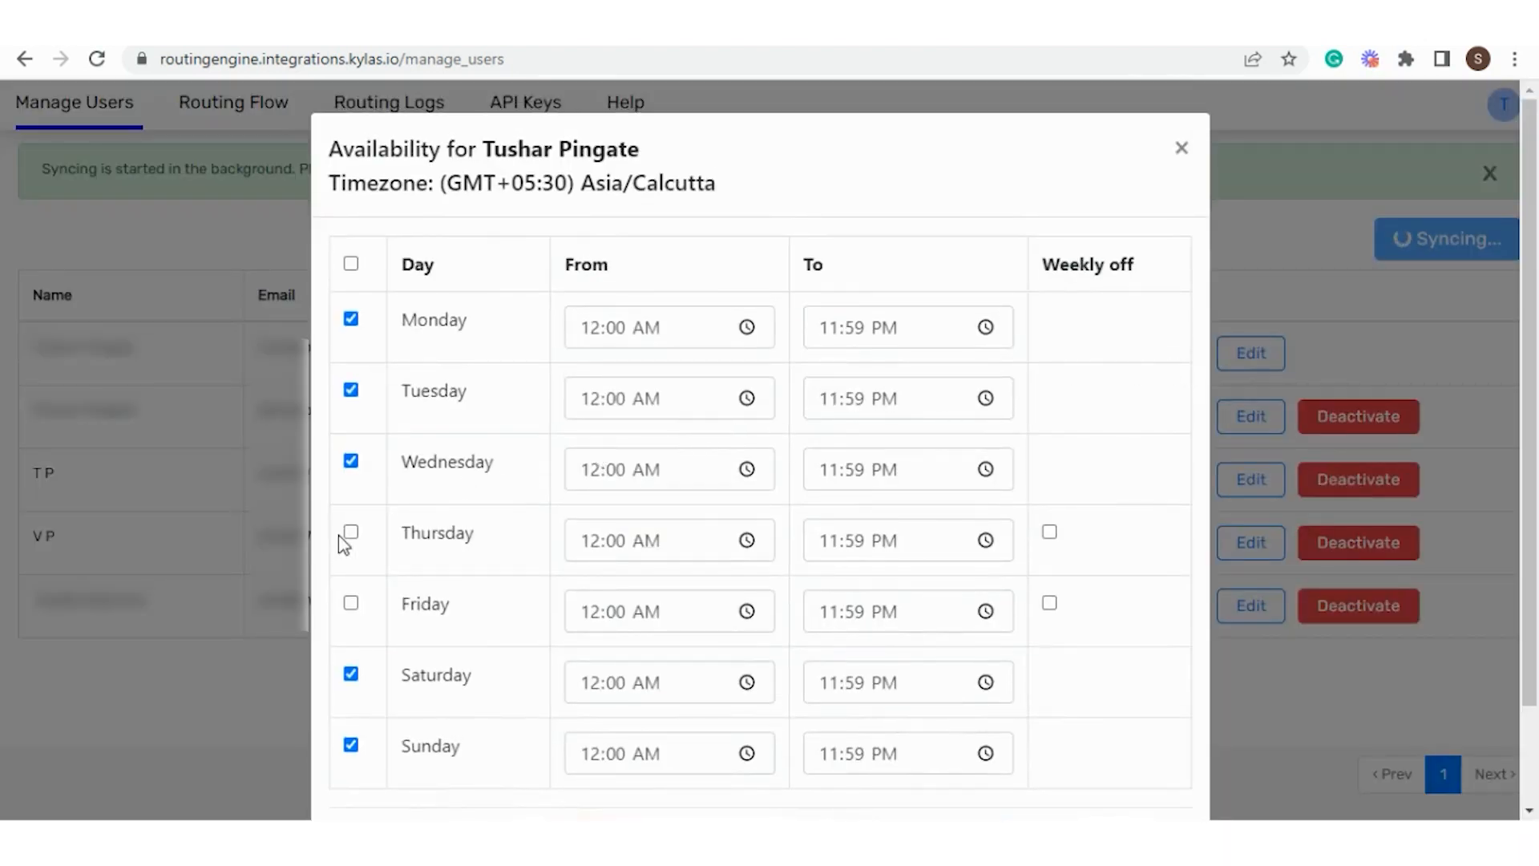
{"action": "left_click", "coordinate": [351, 602]}
{"action": "left_click", "coordinate": [351, 675]}
{"action": "left_click", "coordinate": [351, 746]}
{"action": "scroll", "coordinate": [881, 649], "scroll_direction": "down", "scroll_amount": 3}
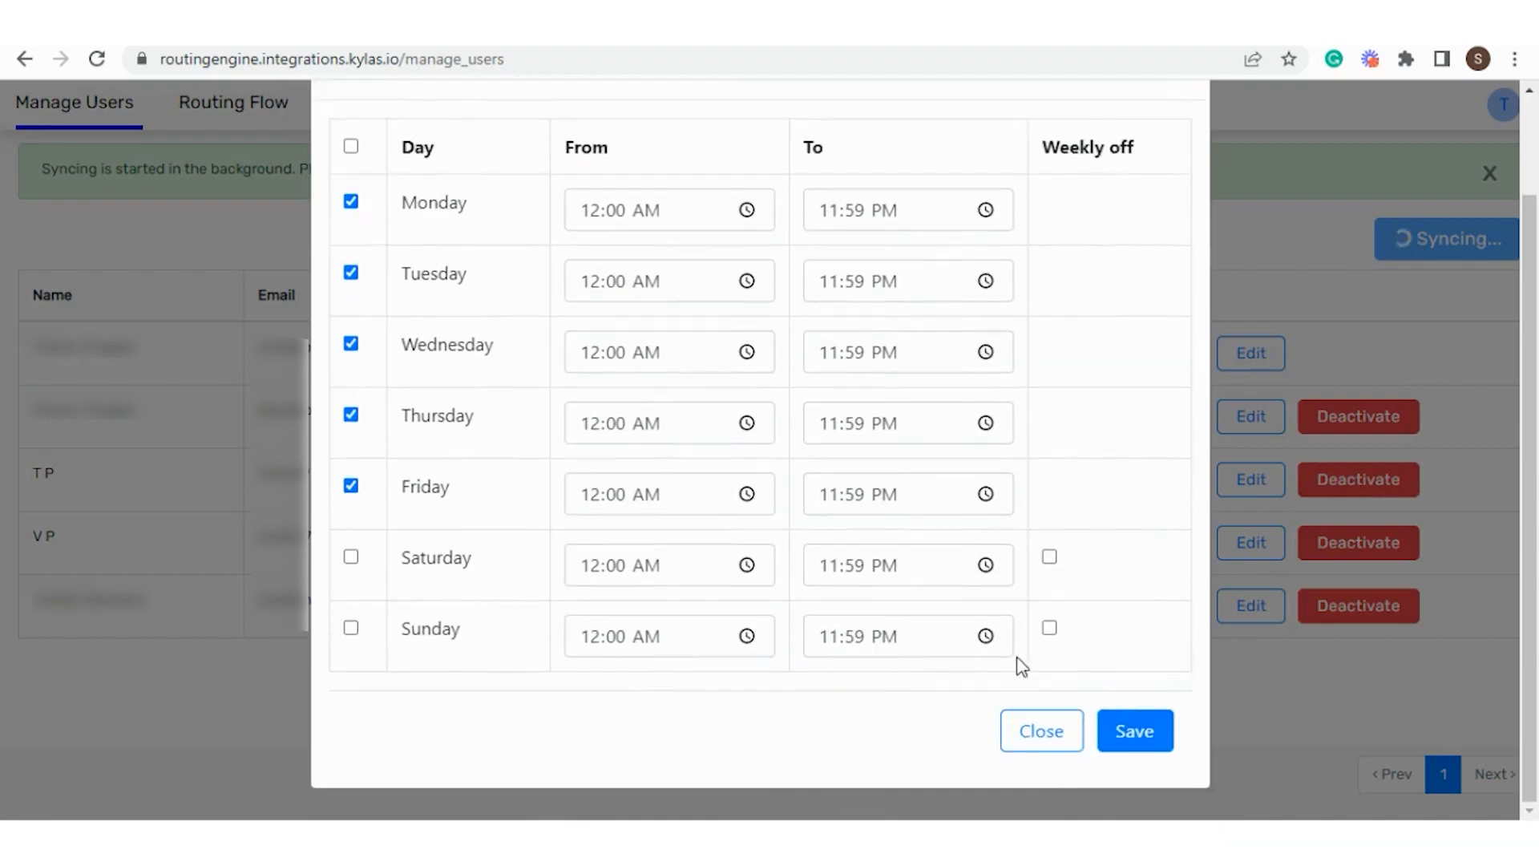
{"action": "left_click", "coordinate": [1132, 732]}
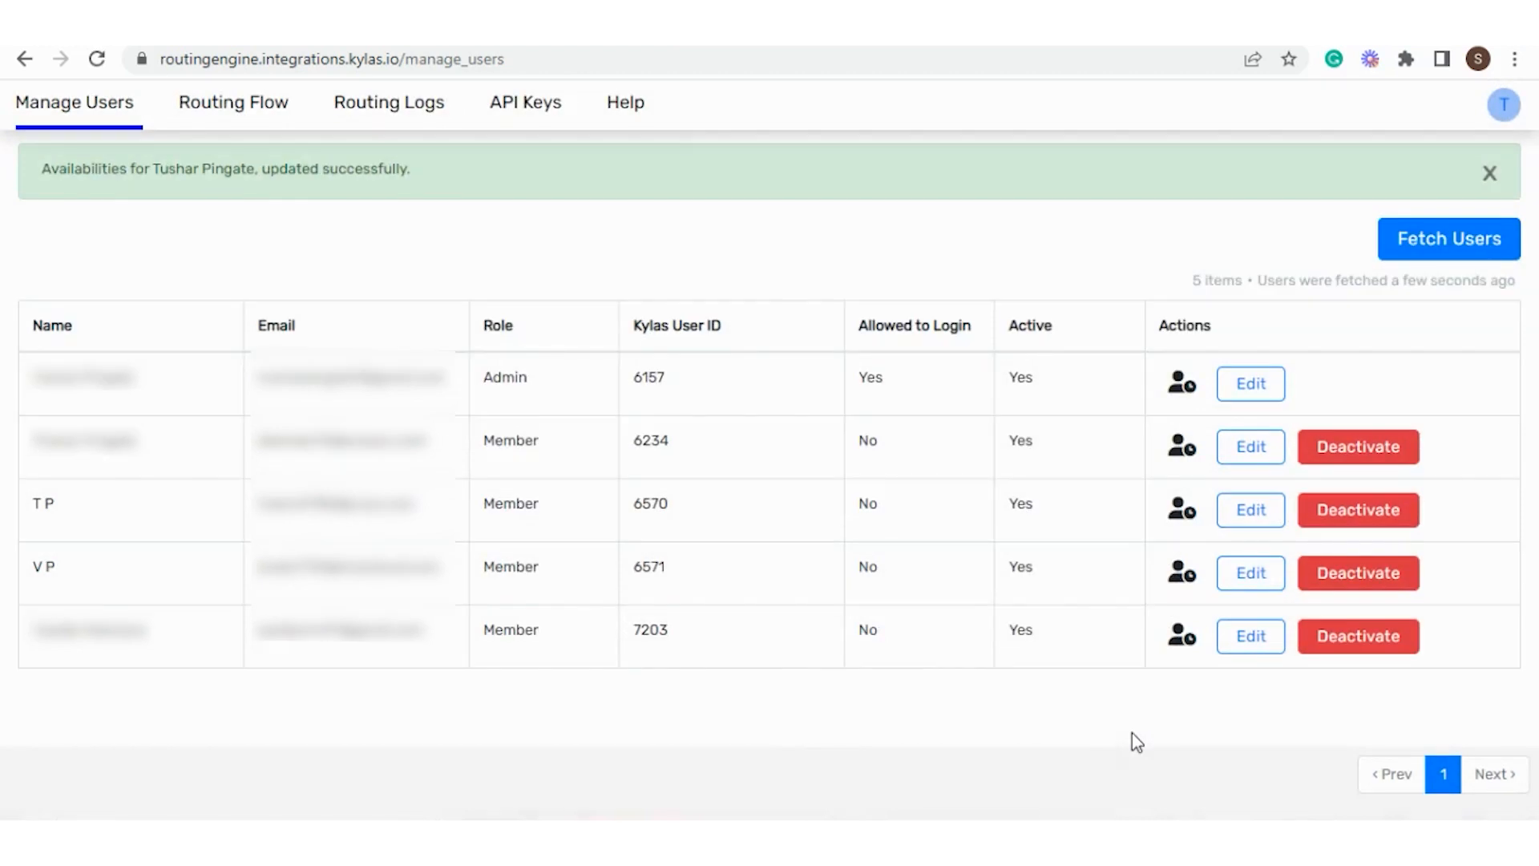
Step: Set the third listed user's availability to Monday, Tuesday, Wednesday, Saturday and Sunday, excluding Thursday and Friday, and save it
{"action": "left_click", "coordinate": [1179, 514]}
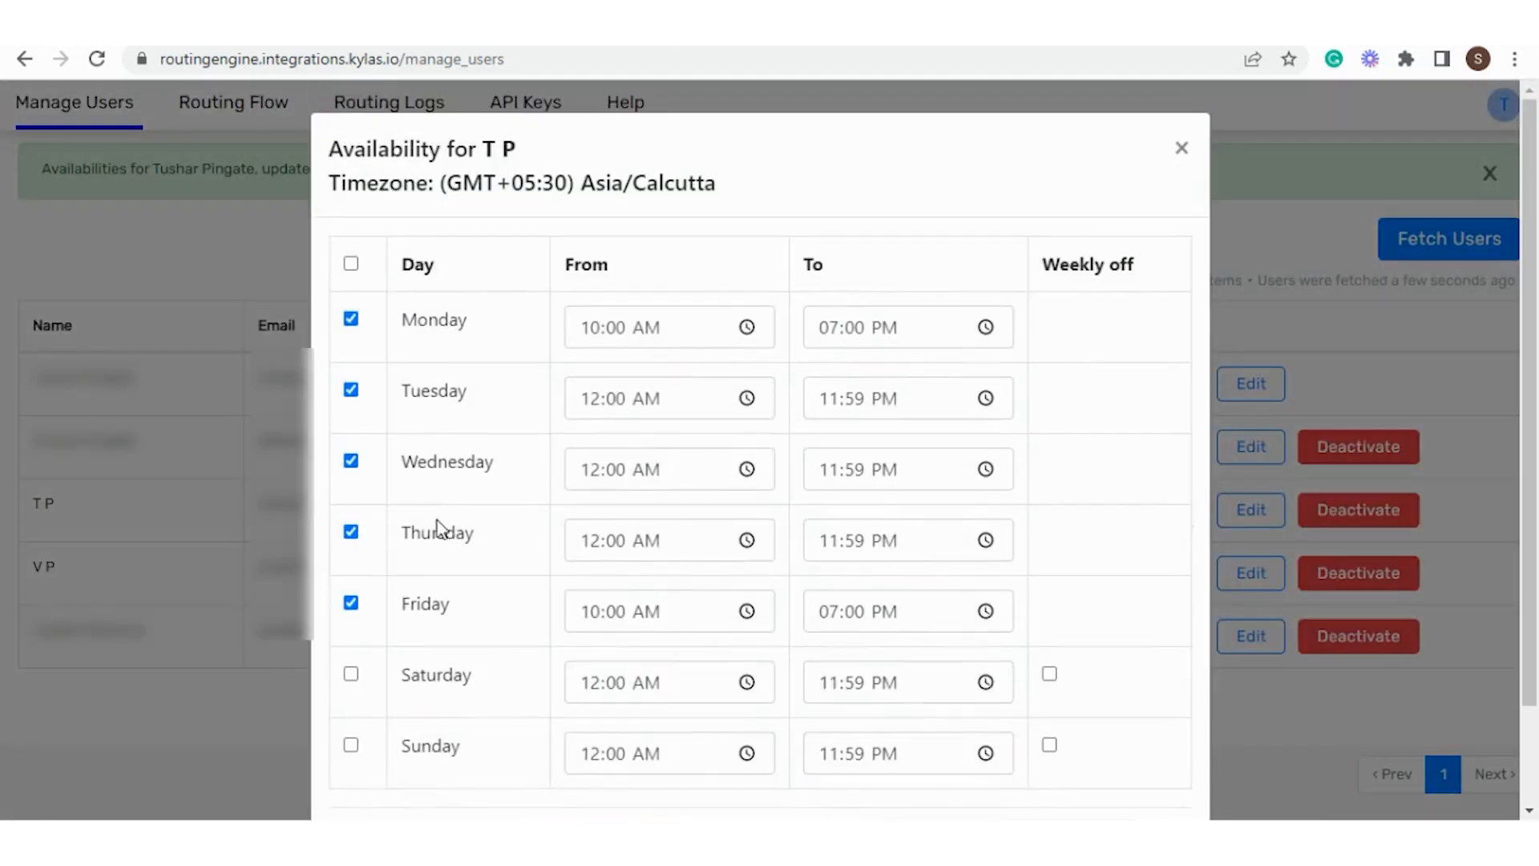
{"action": "left_click", "coordinate": [351, 533]}
{"action": "left_click", "coordinate": [351, 604]}
{"action": "left_click", "coordinate": [351, 675]}
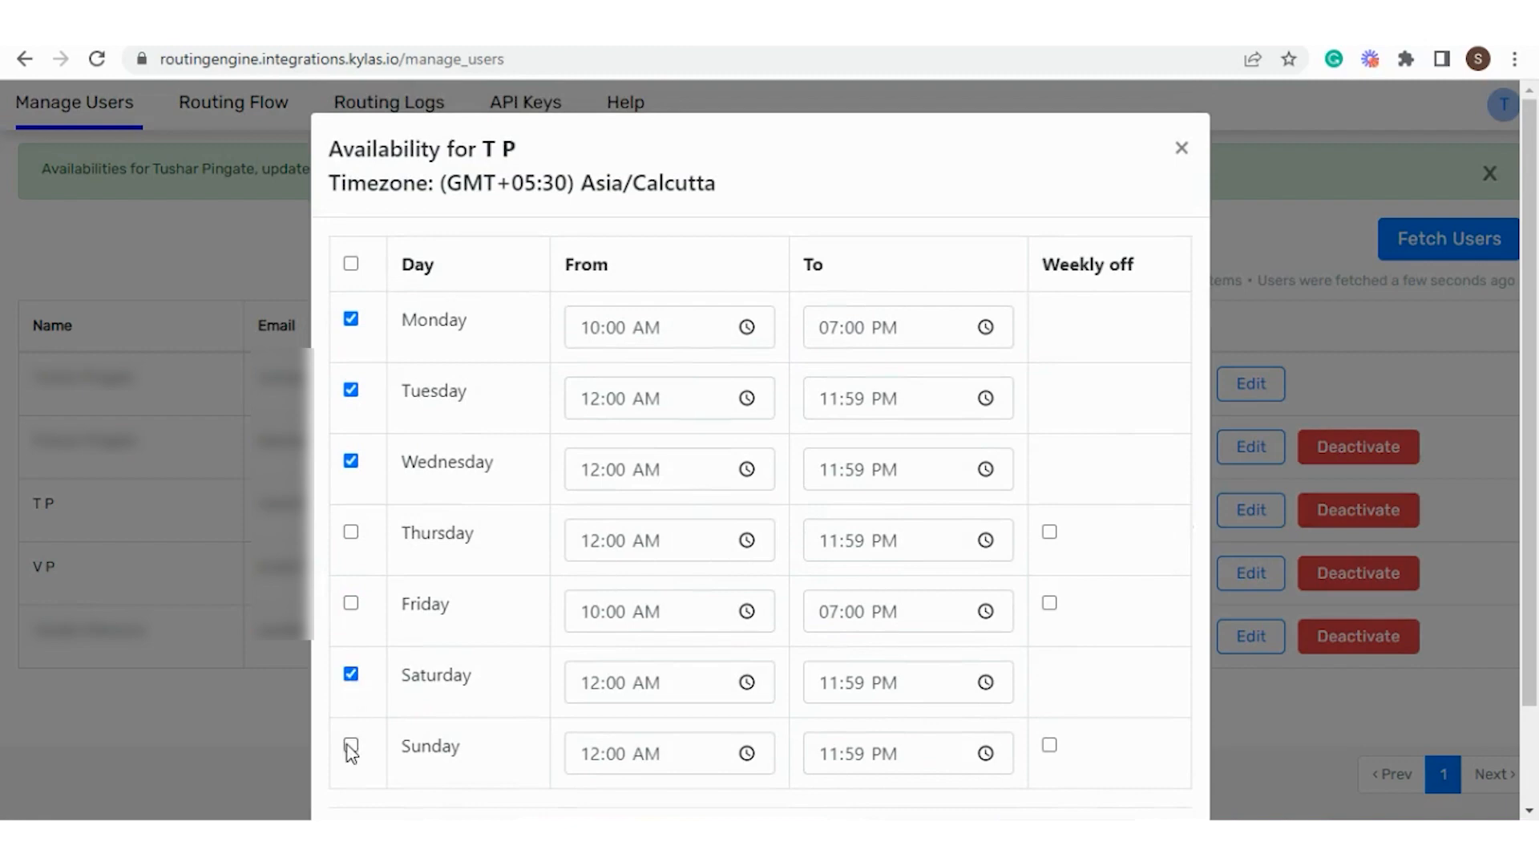
{"action": "left_click", "coordinate": [352, 744]}
{"action": "scroll", "coordinate": [962, 561], "scroll_direction": "down", "scroll_amount": 2}
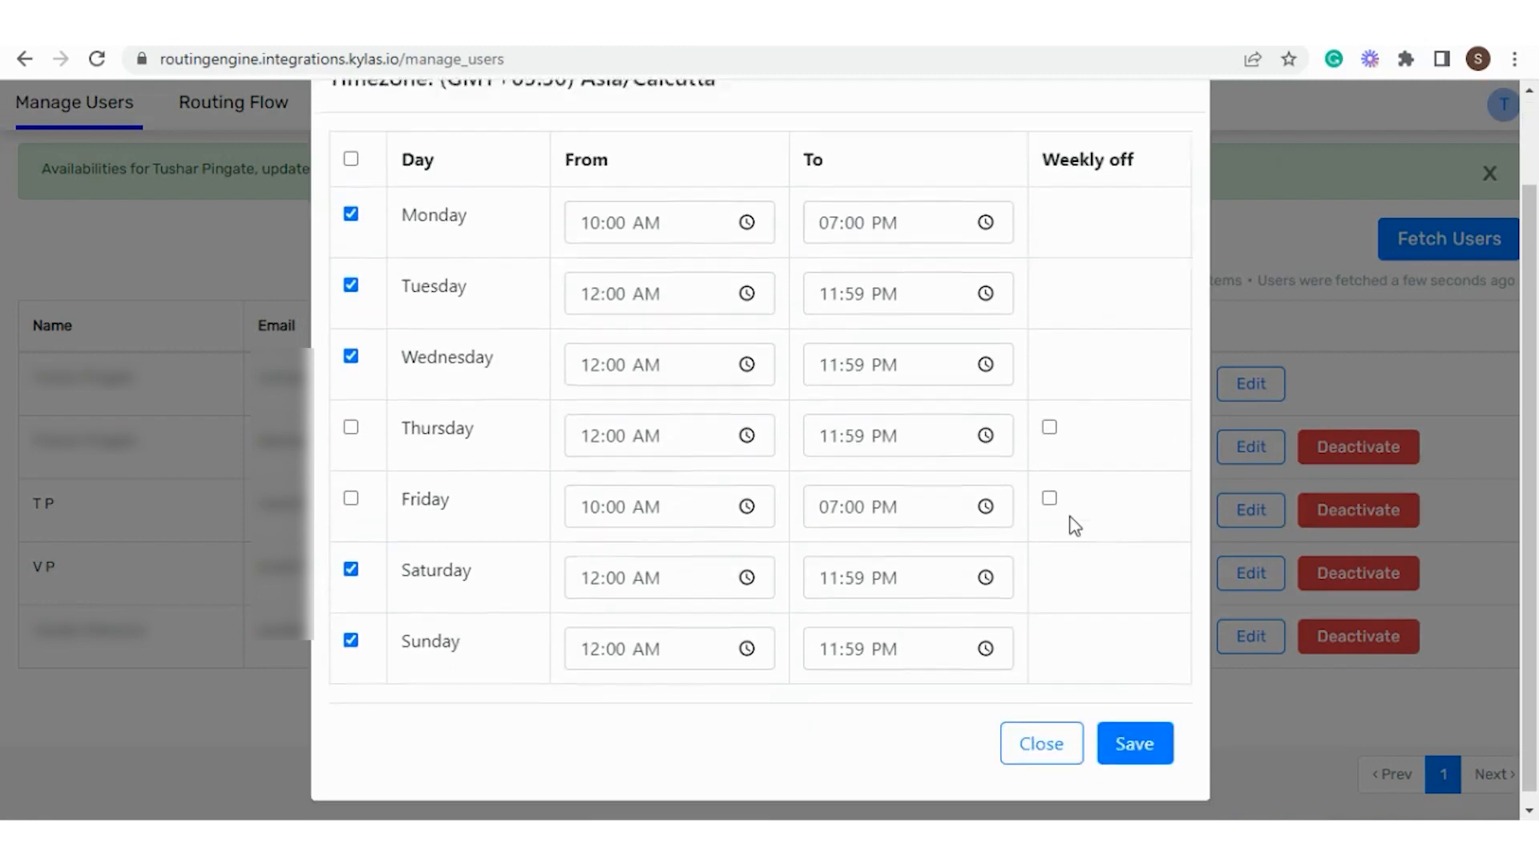
{"action": "left_click", "coordinate": [1138, 731]}
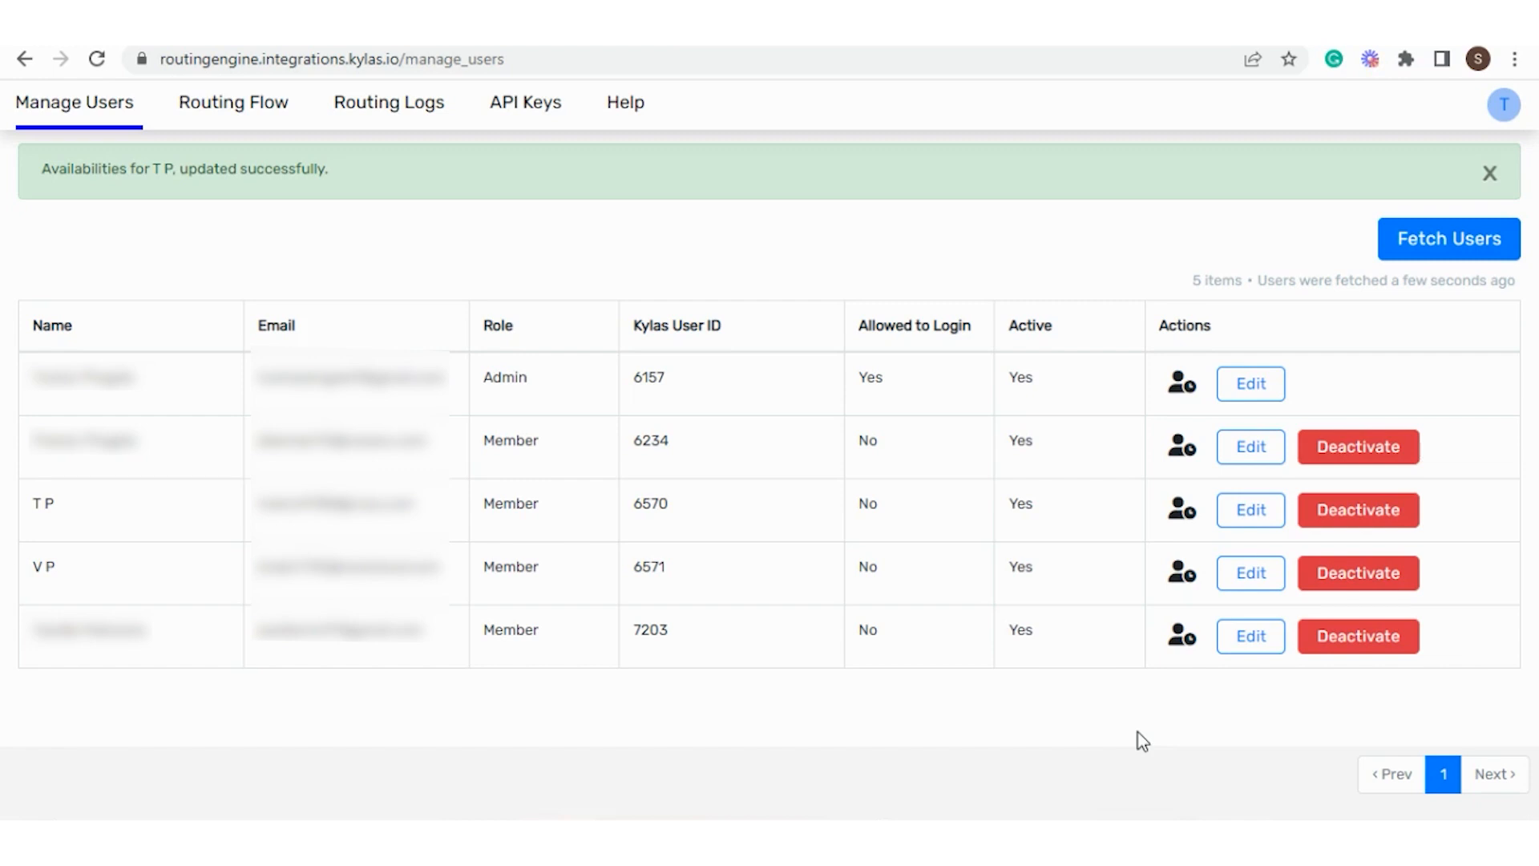
Step: Start a new routing flow named "Routing Flow for Google Leads" with the description "Routing Rules Setting"
{"action": "left_click", "coordinate": [257, 114]}
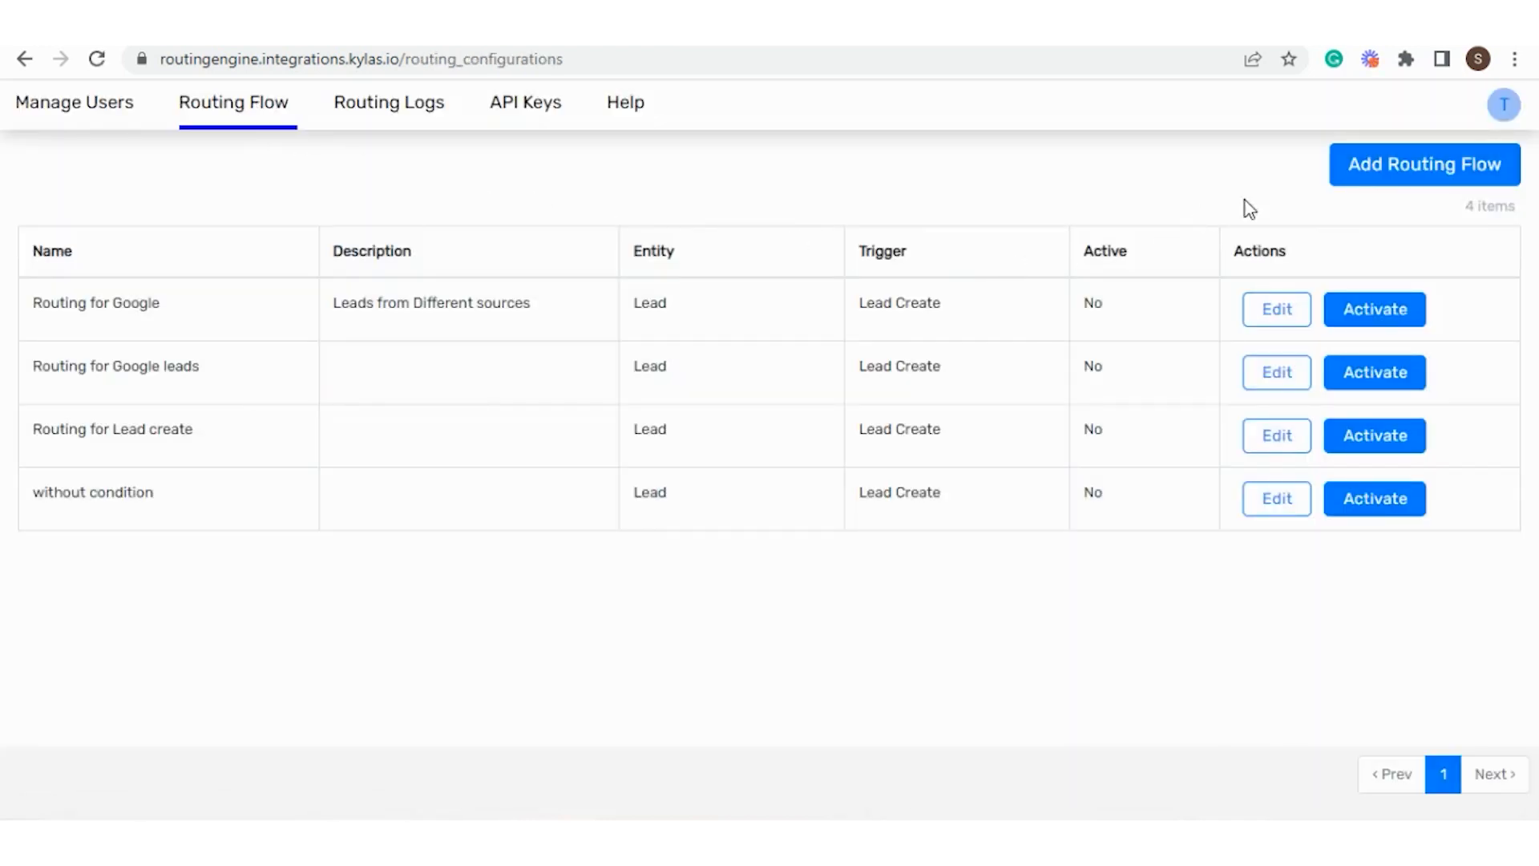
{"action": "left_click", "coordinate": [1396, 166]}
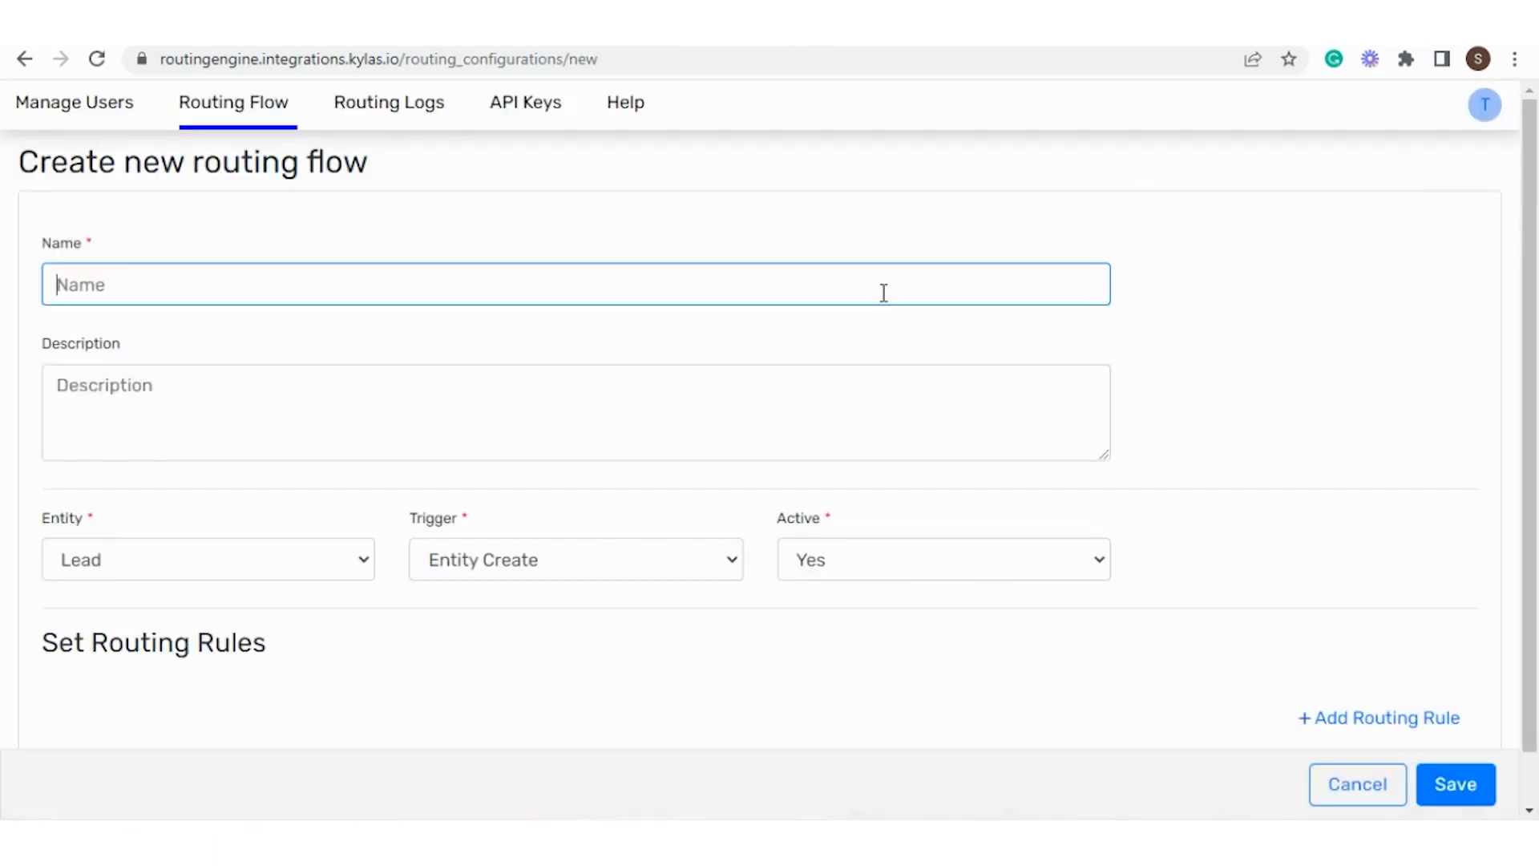
{"action": "type", "text": "Routing Flow for"}
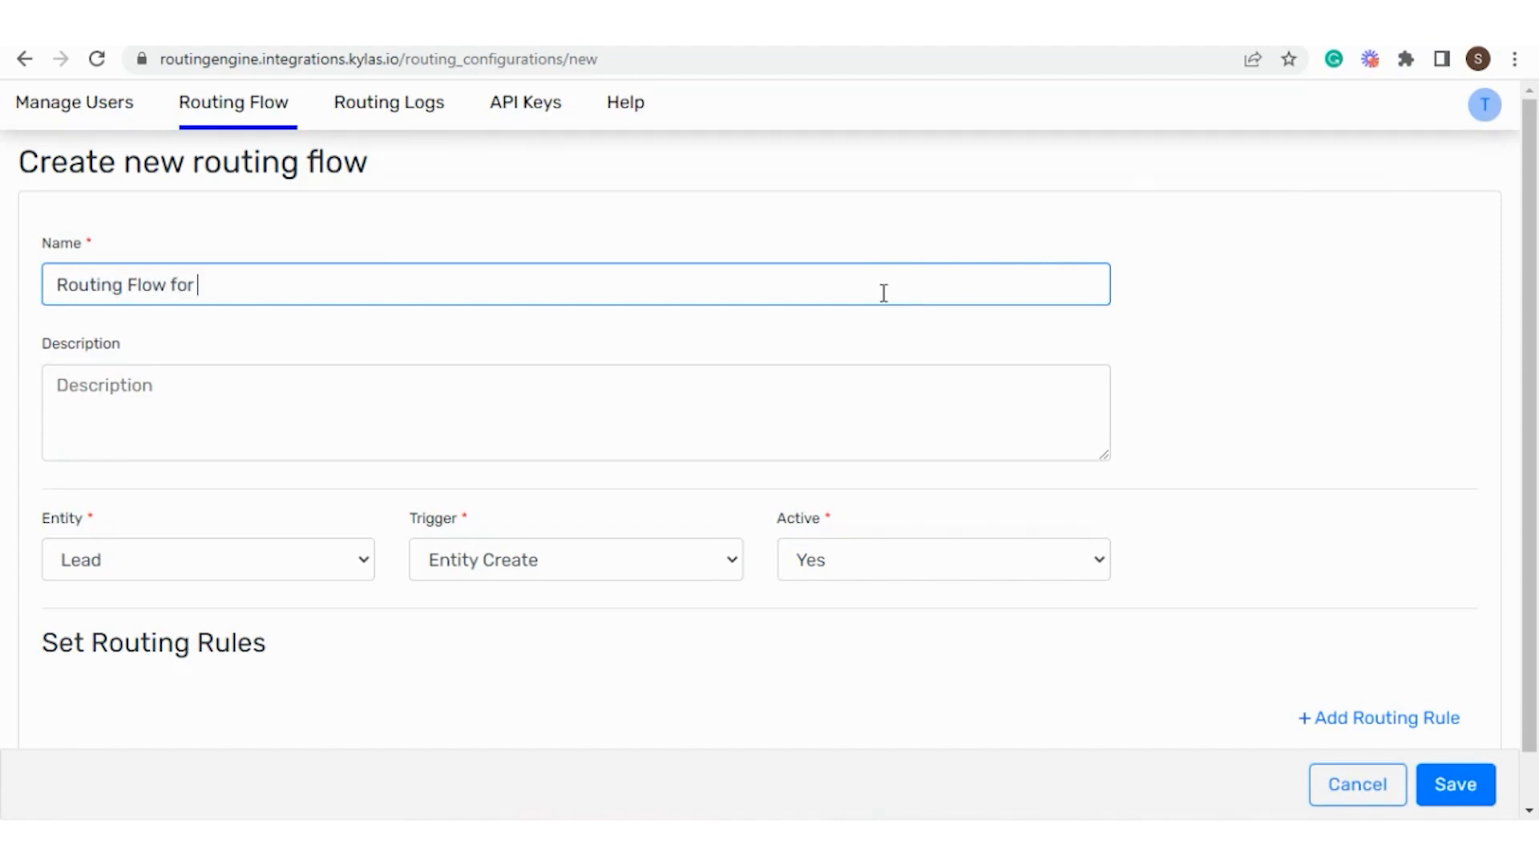
{"action": "type", "text": " Google Leads"}
{"action": "left_click", "coordinate": [866, 371]}
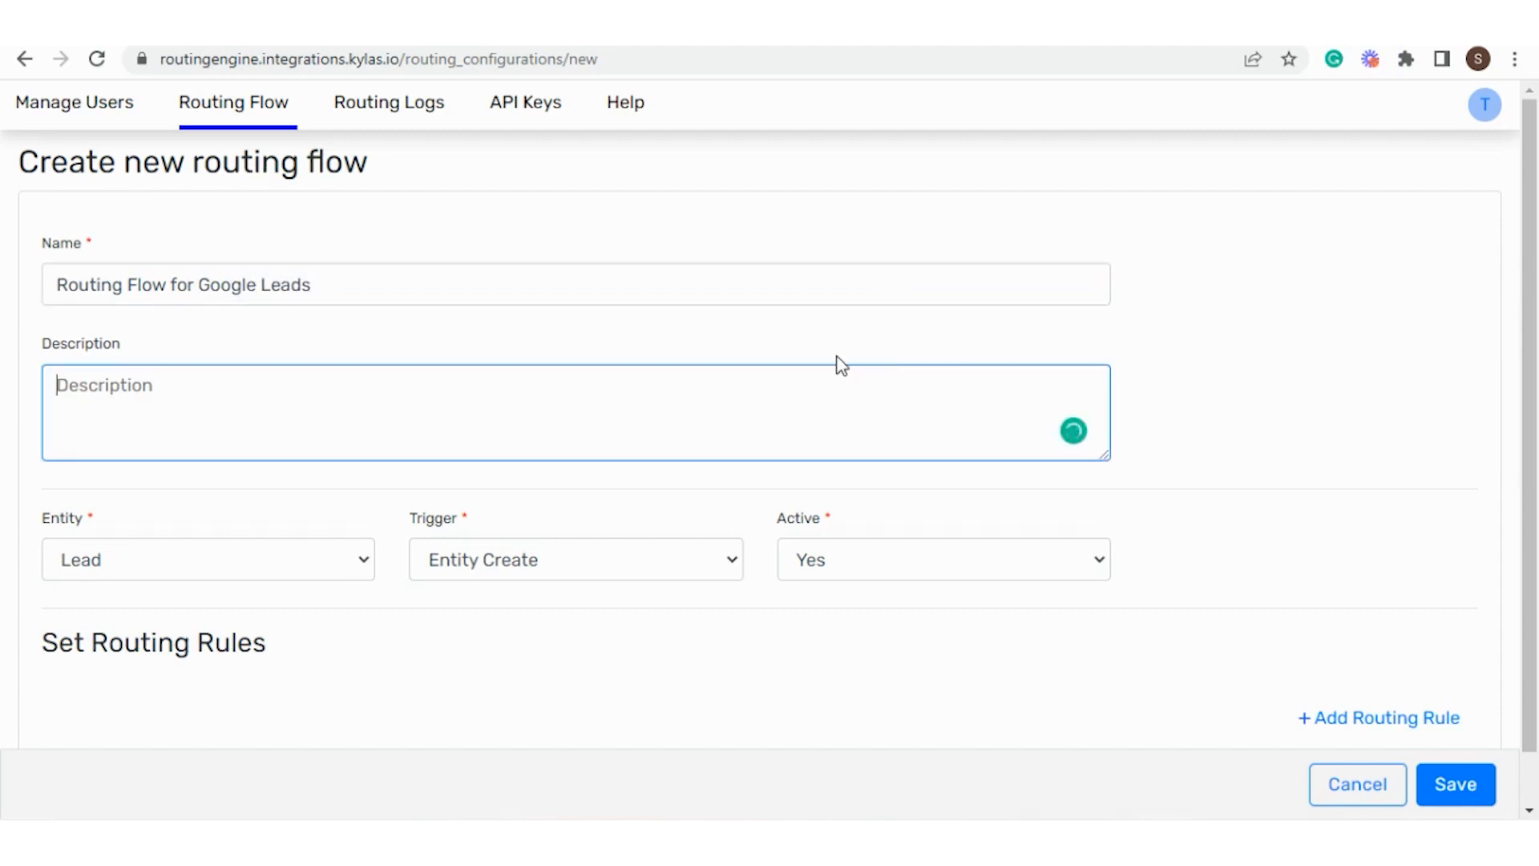
{"action": "type", "text": "Routing R"}
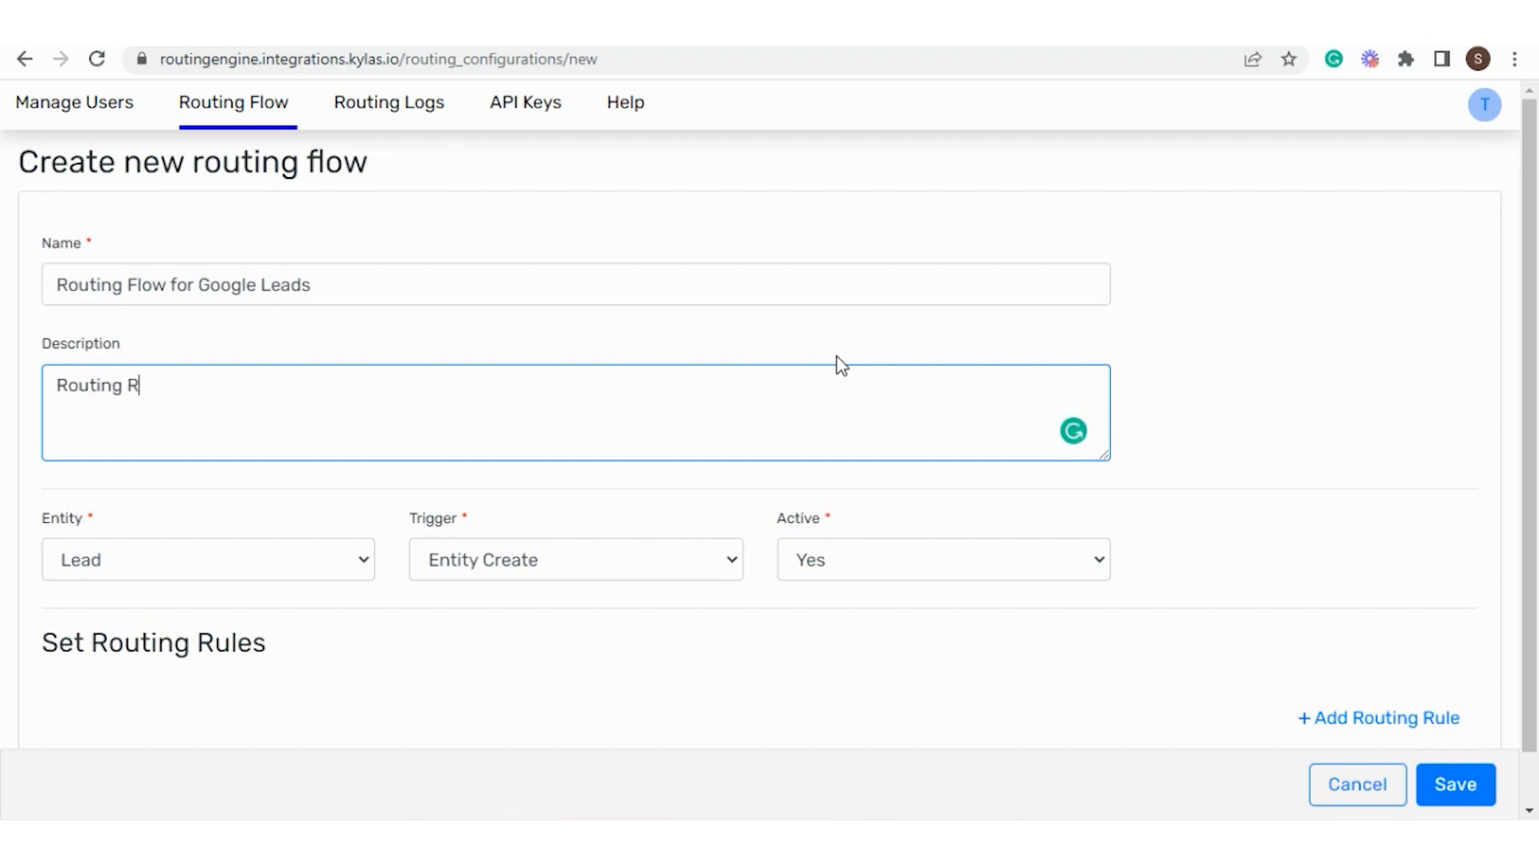
{"action": "type", "text": "ules Setting"}
Step: Set the routing flow's entity to Lead, its trigger to Entity Create and its active status to Yes
{"action": "scroll", "coordinate": [838, 363], "scroll_direction": "down", "scroll_amount": 1}
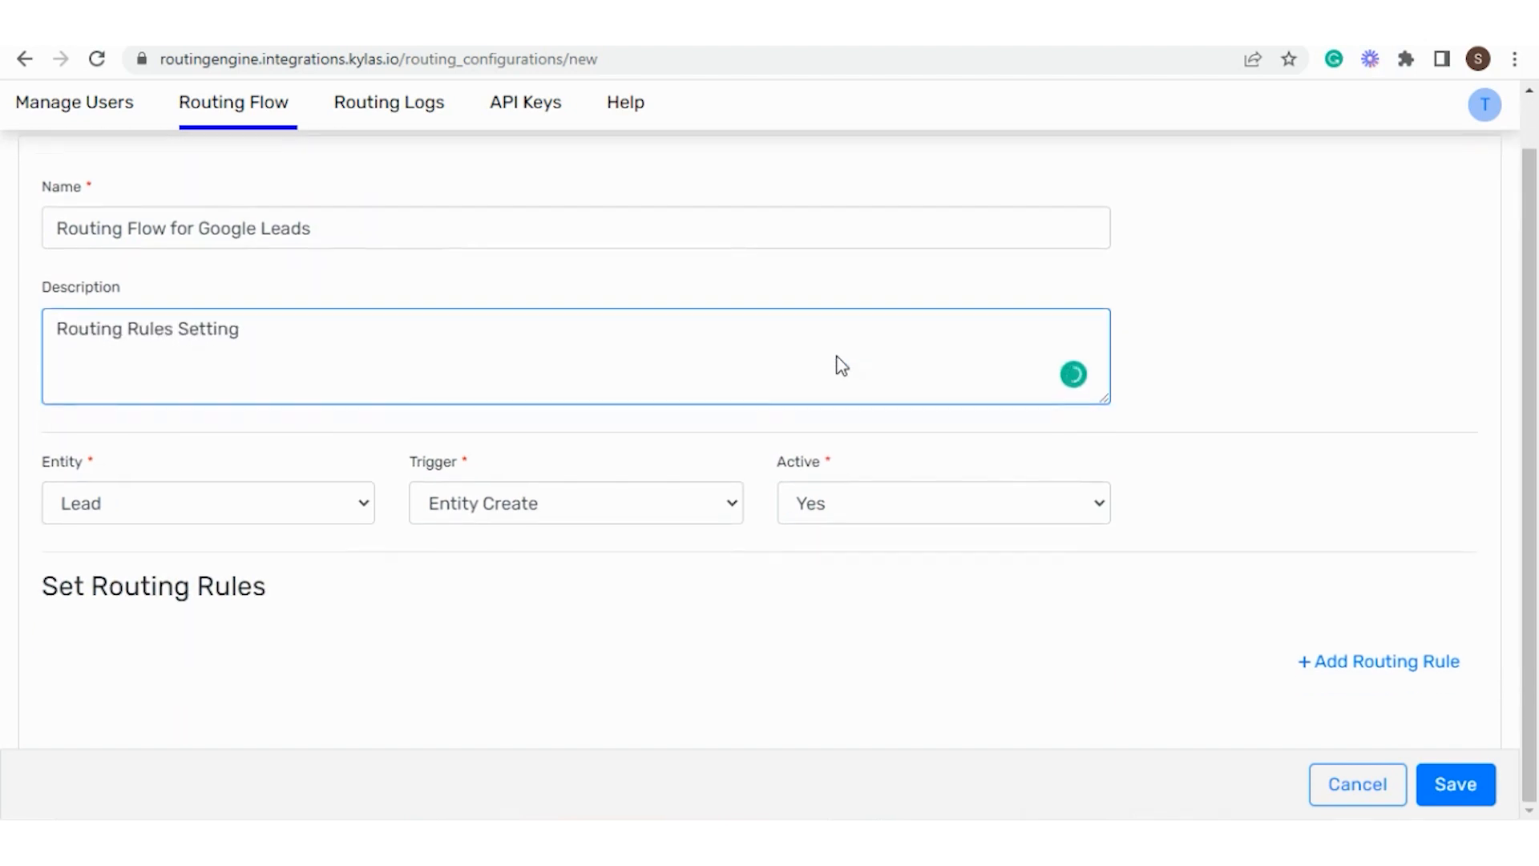
{"action": "left_click", "coordinate": [258, 520]}
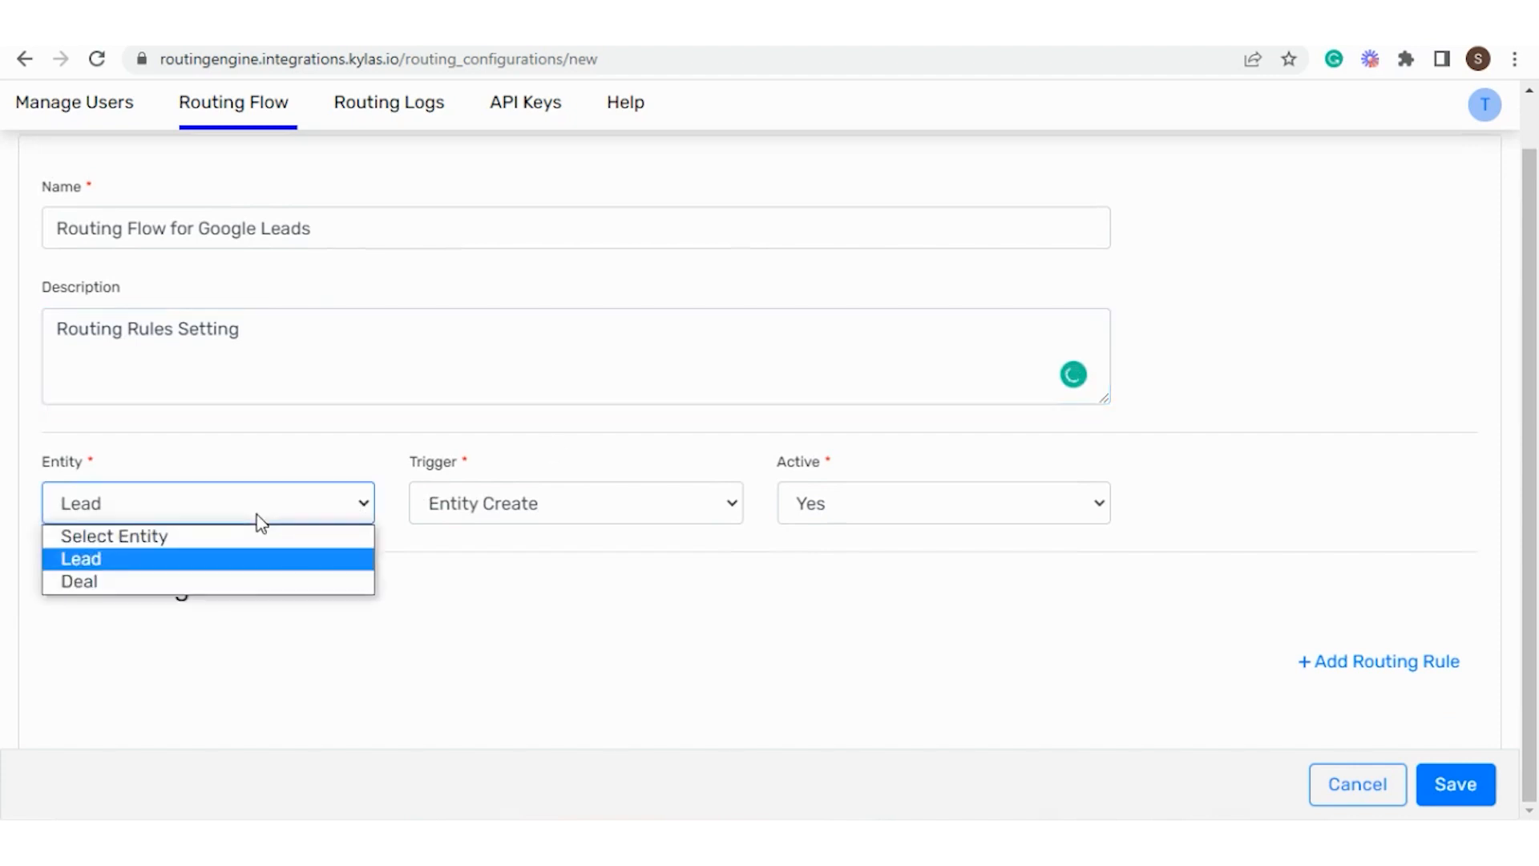
{"action": "left_click", "coordinate": [177, 565]}
{"action": "left_click", "coordinate": [535, 502]}
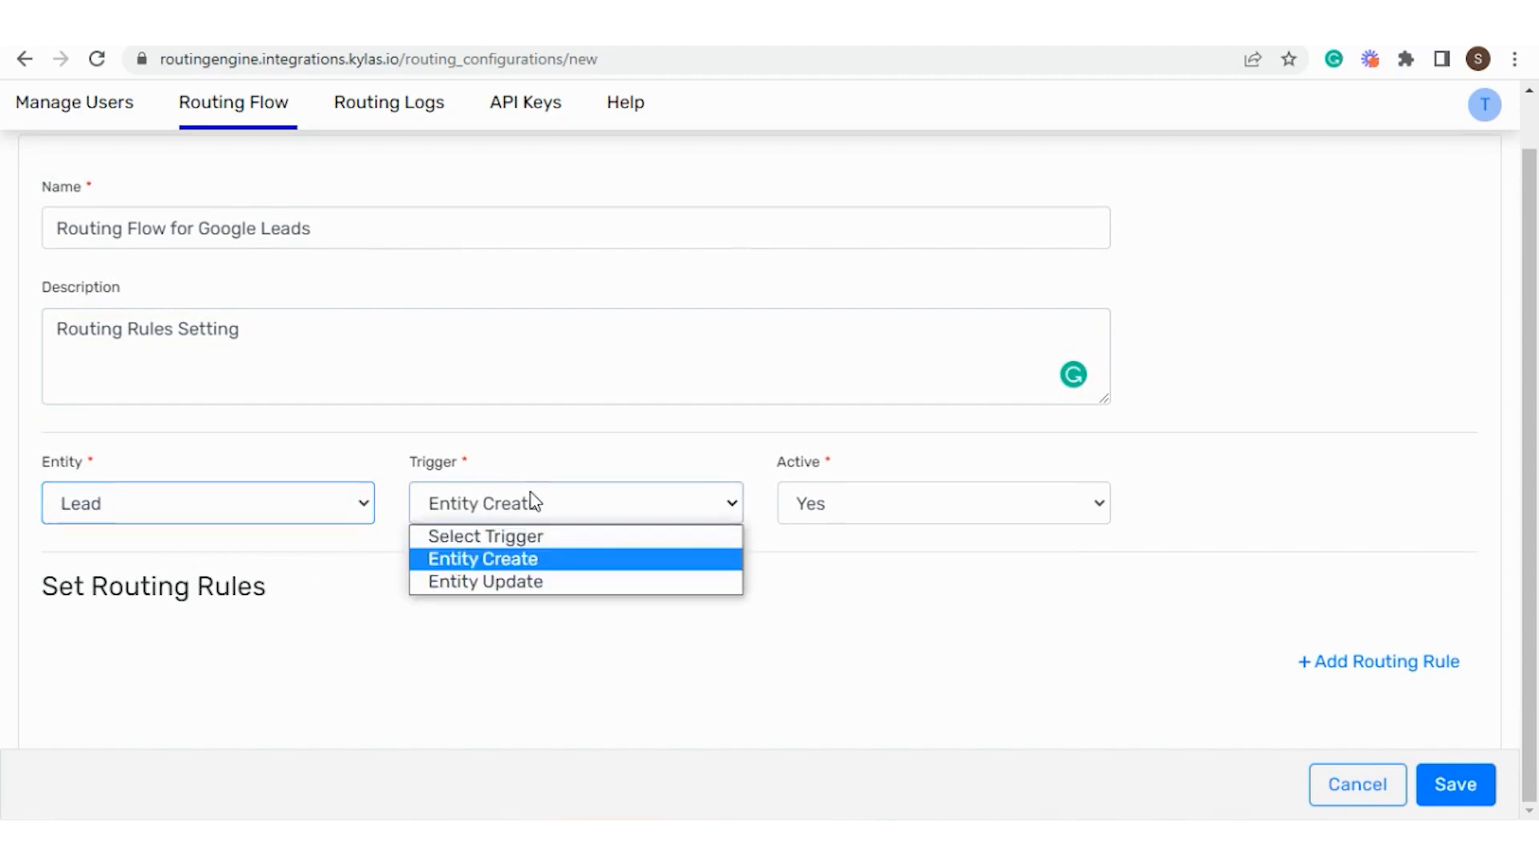
{"action": "left_click", "coordinate": [517, 561]}
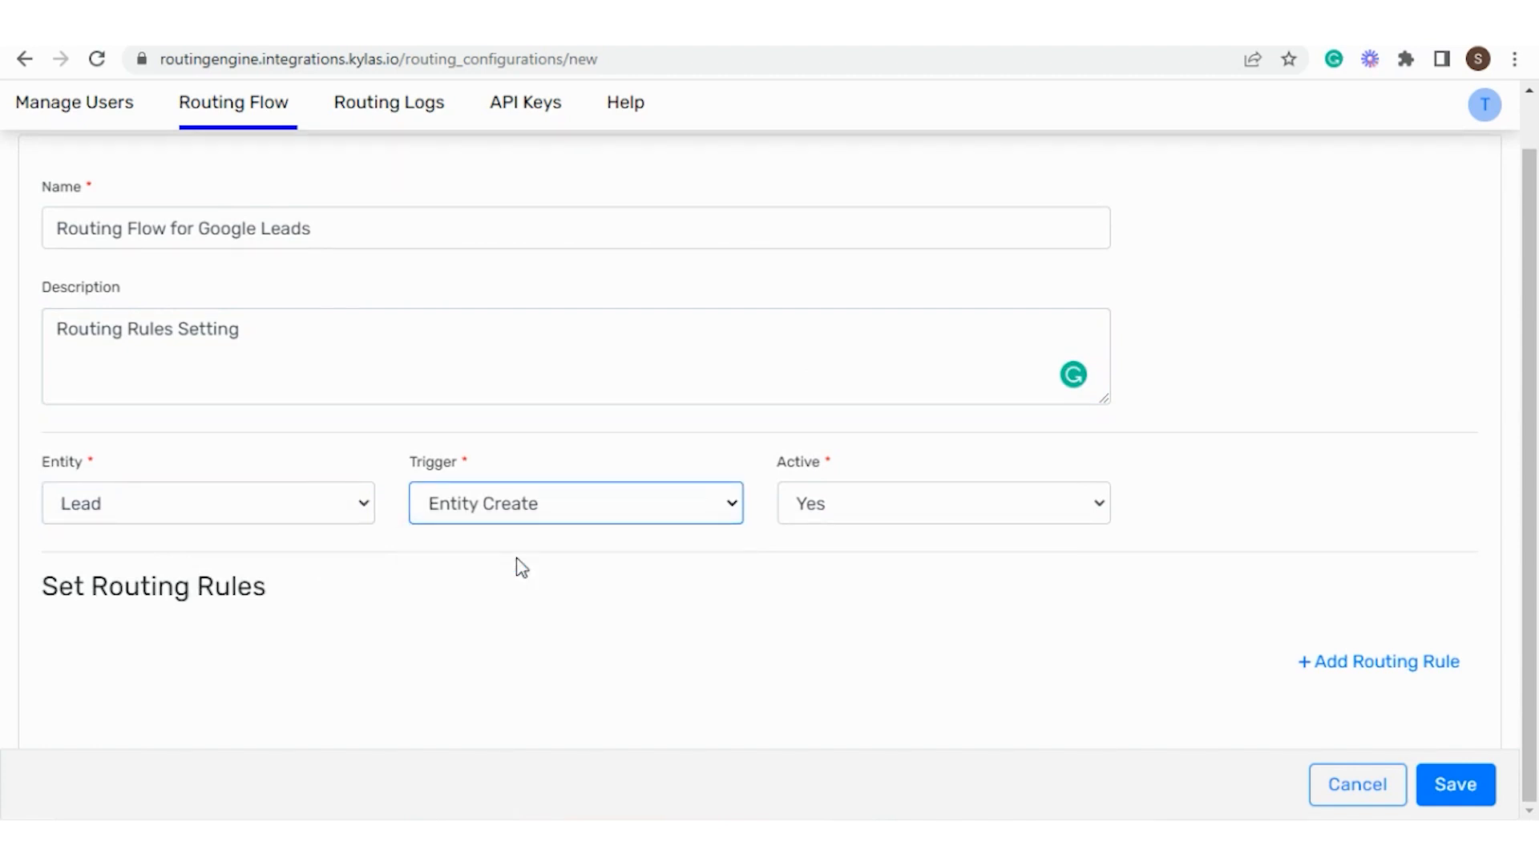
{"action": "left_click", "coordinate": [812, 501]}
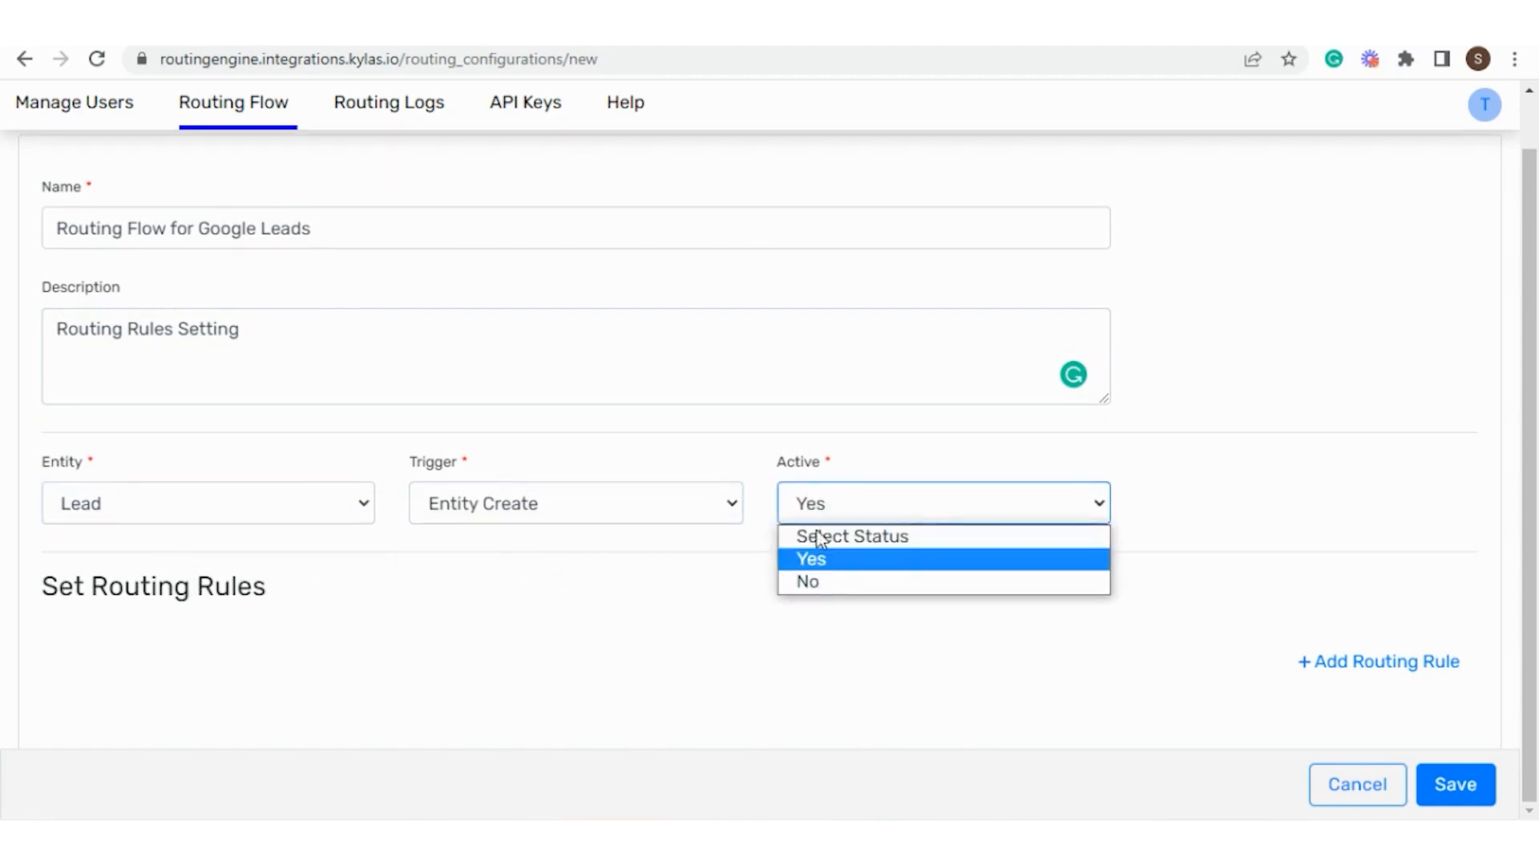
{"action": "left_click", "coordinate": [819, 561]}
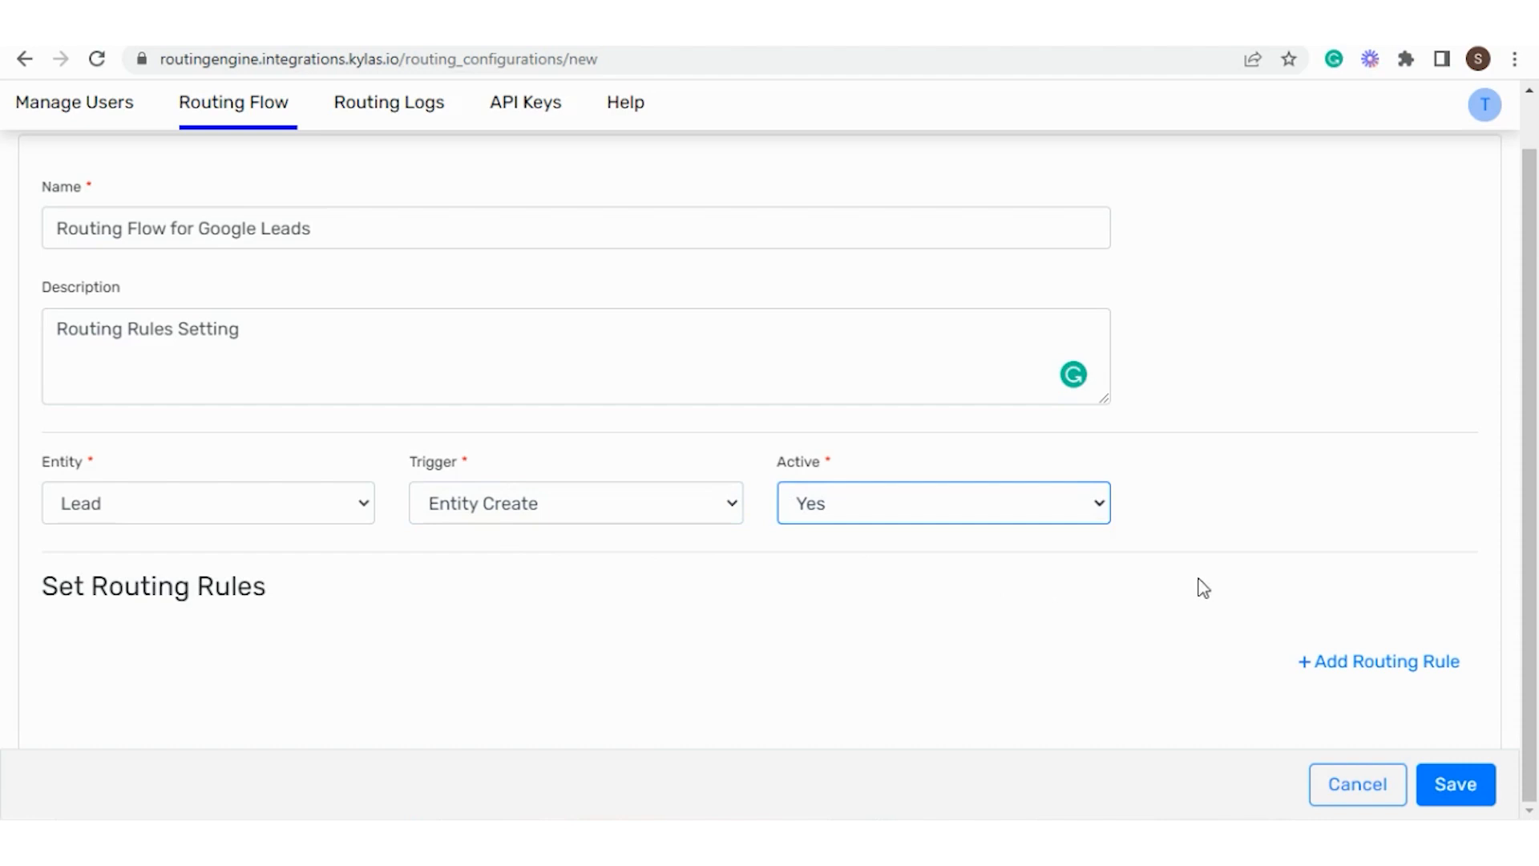
Step: Add a first routing rule to the flow and name it "Source equals website"
{"action": "left_click", "coordinate": [1346, 666]}
{"action": "scroll", "coordinate": [841, 585], "scroll_direction": "down", "scroll_amount": 4}
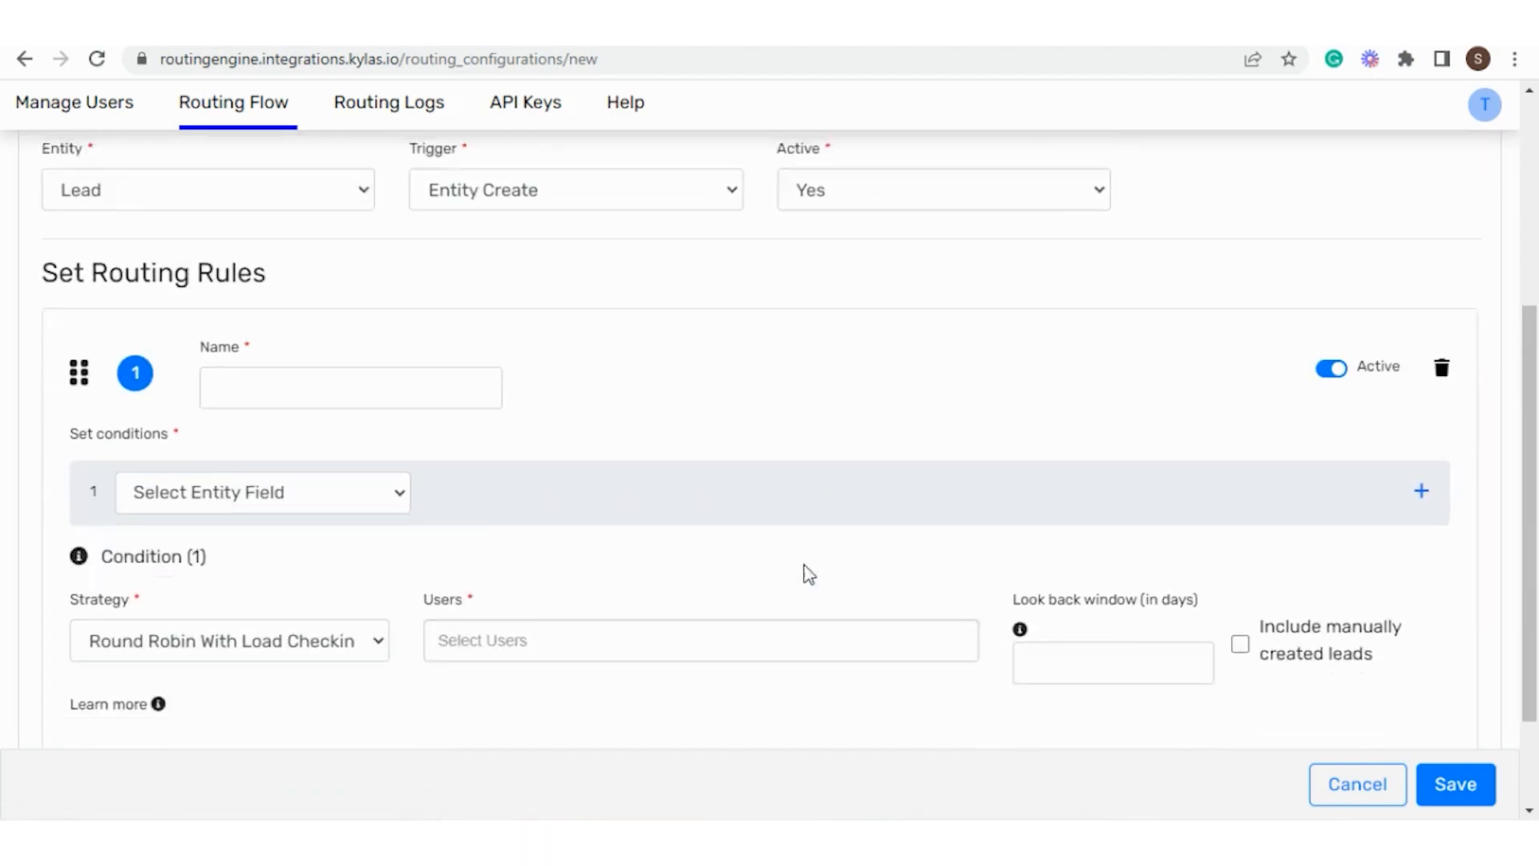
{"action": "left_click", "coordinate": [407, 368]}
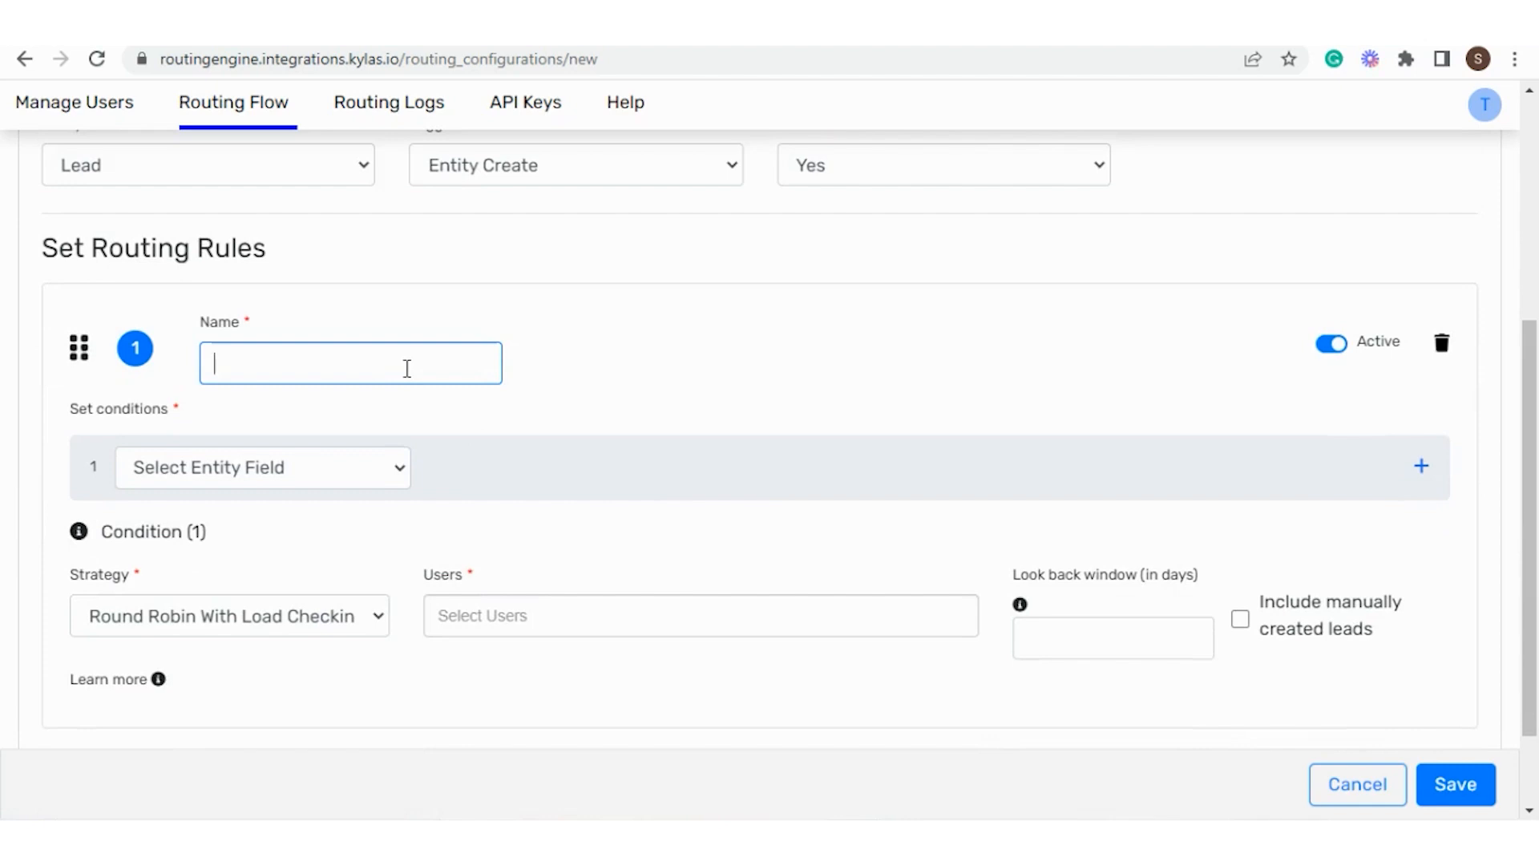
{"action": "type", "text": "ource"}
{"action": "type", "text": " equ"}
{"action": "key", "text": "BackSpace"}
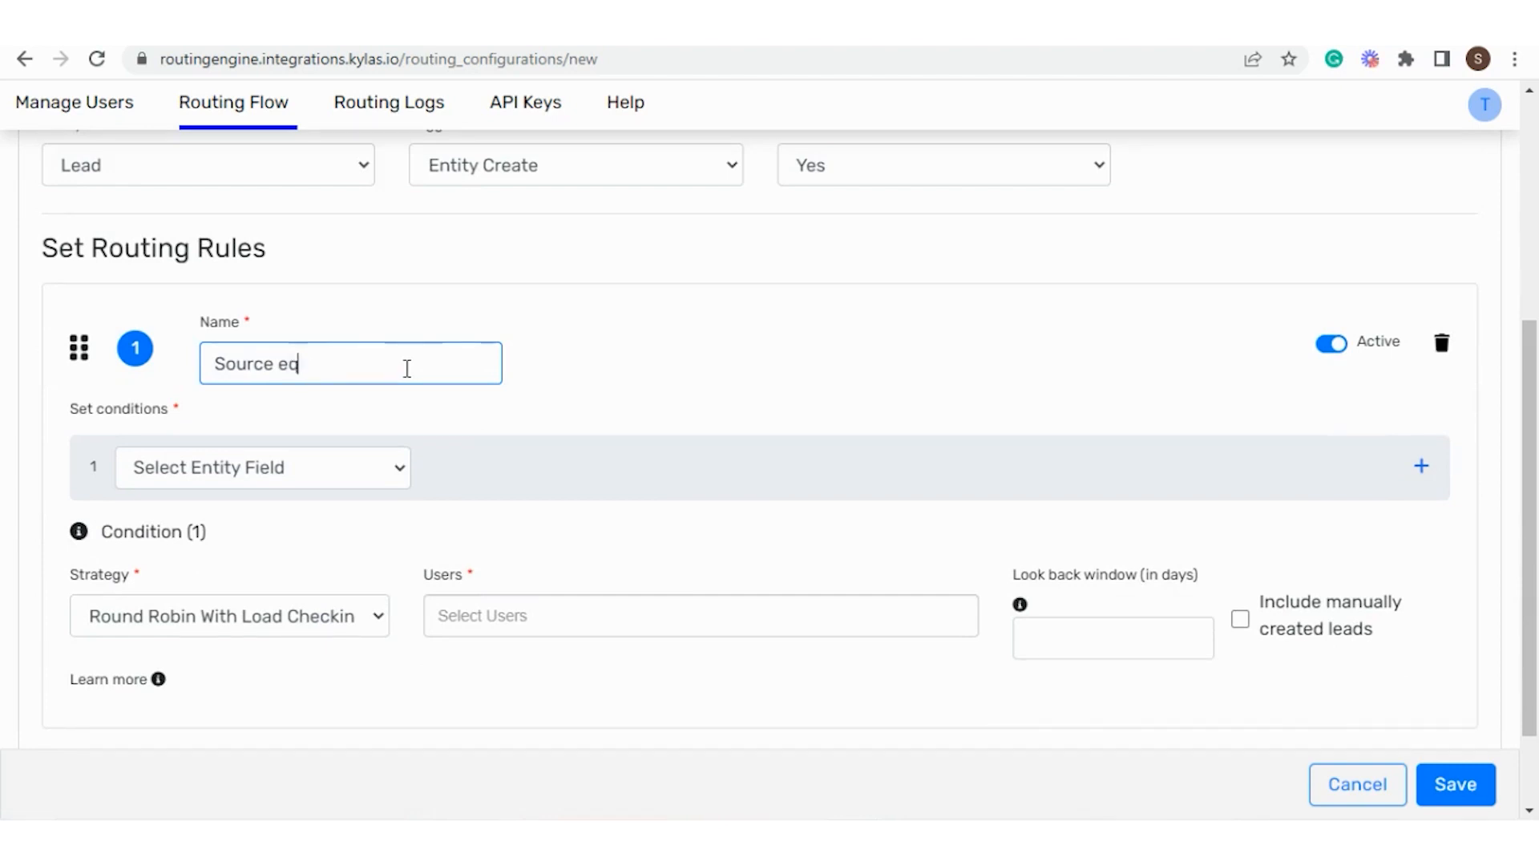
{"action": "type", "text": "uals website"}
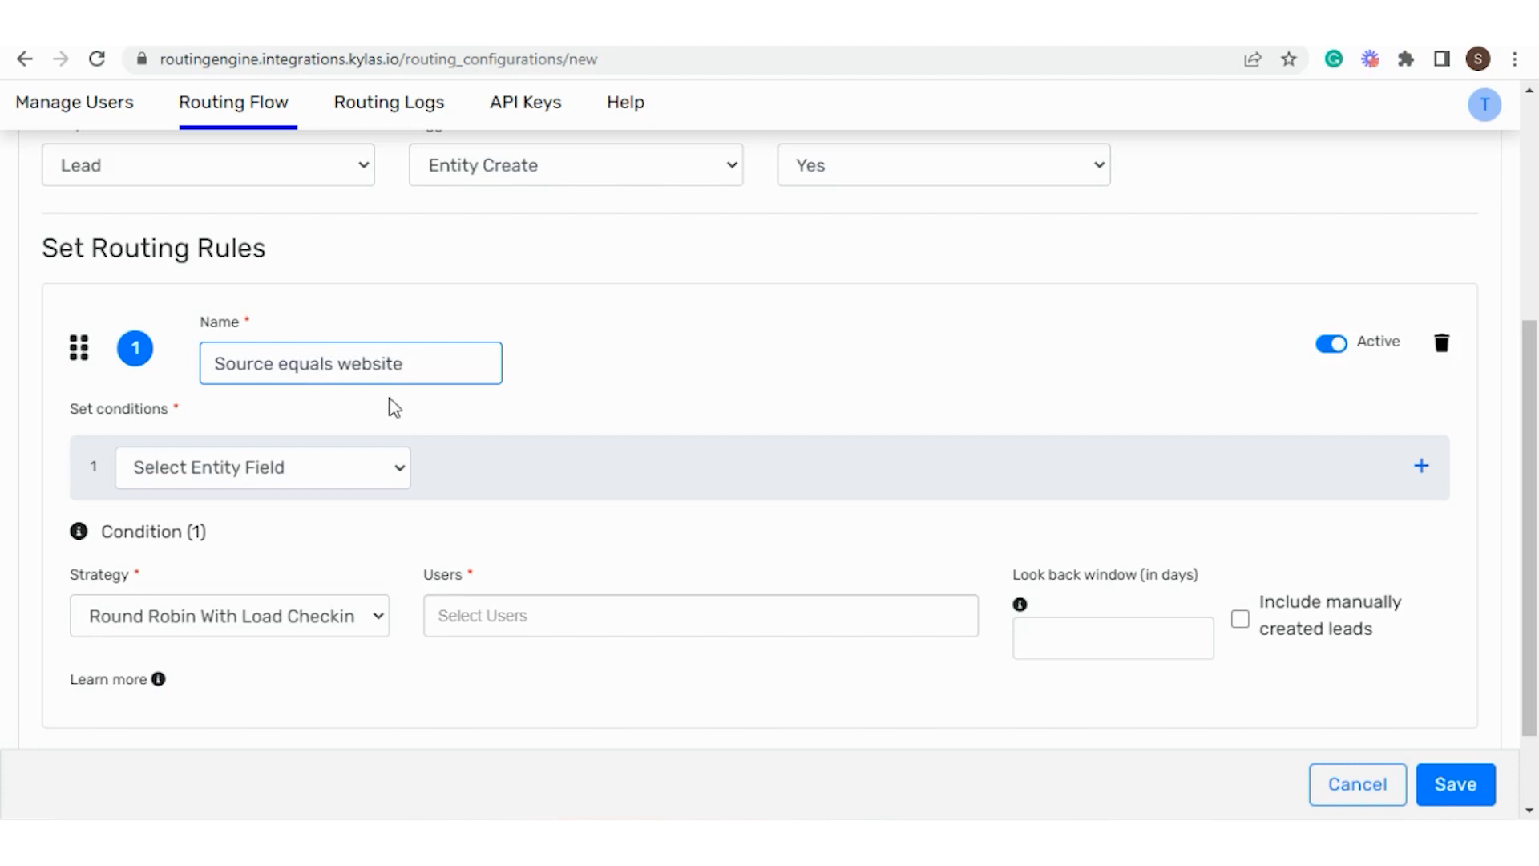
Step: Set the first rule's condition to Source Equals Google
{"action": "left_click", "coordinate": [392, 465]}
{"action": "scroll", "coordinate": [244, 343], "scroll_direction": "down", "scroll_amount": 2}
{"action": "scroll", "coordinate": [245, 343], "scroll_direction": "down", "scroll_amount": 8}
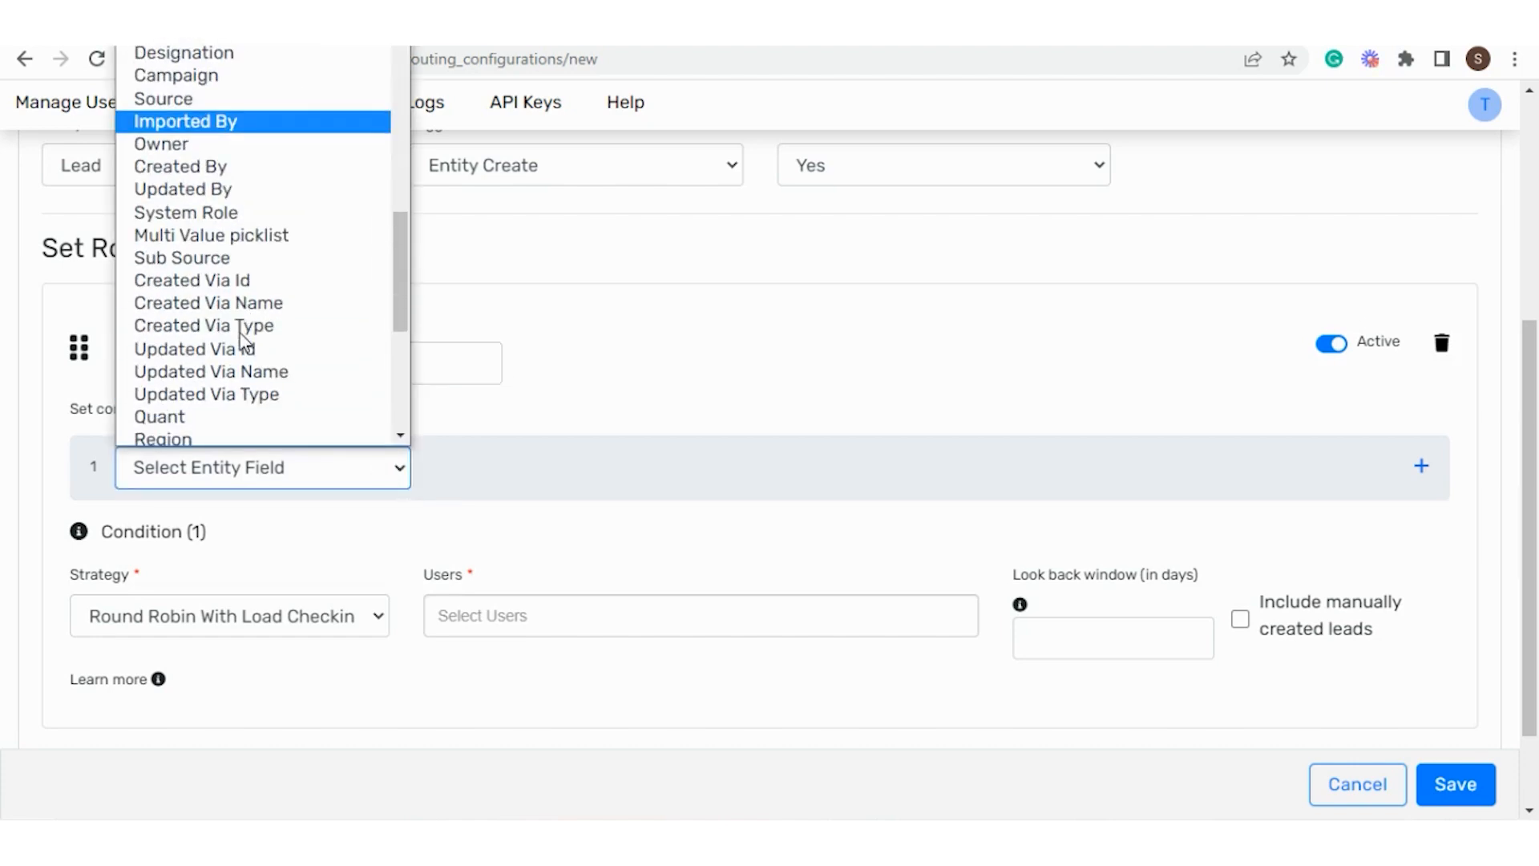
{"action": "left_click", "coordinate": [192, 98]}
{"action": "left_click", "coordinate": [487, 464]}
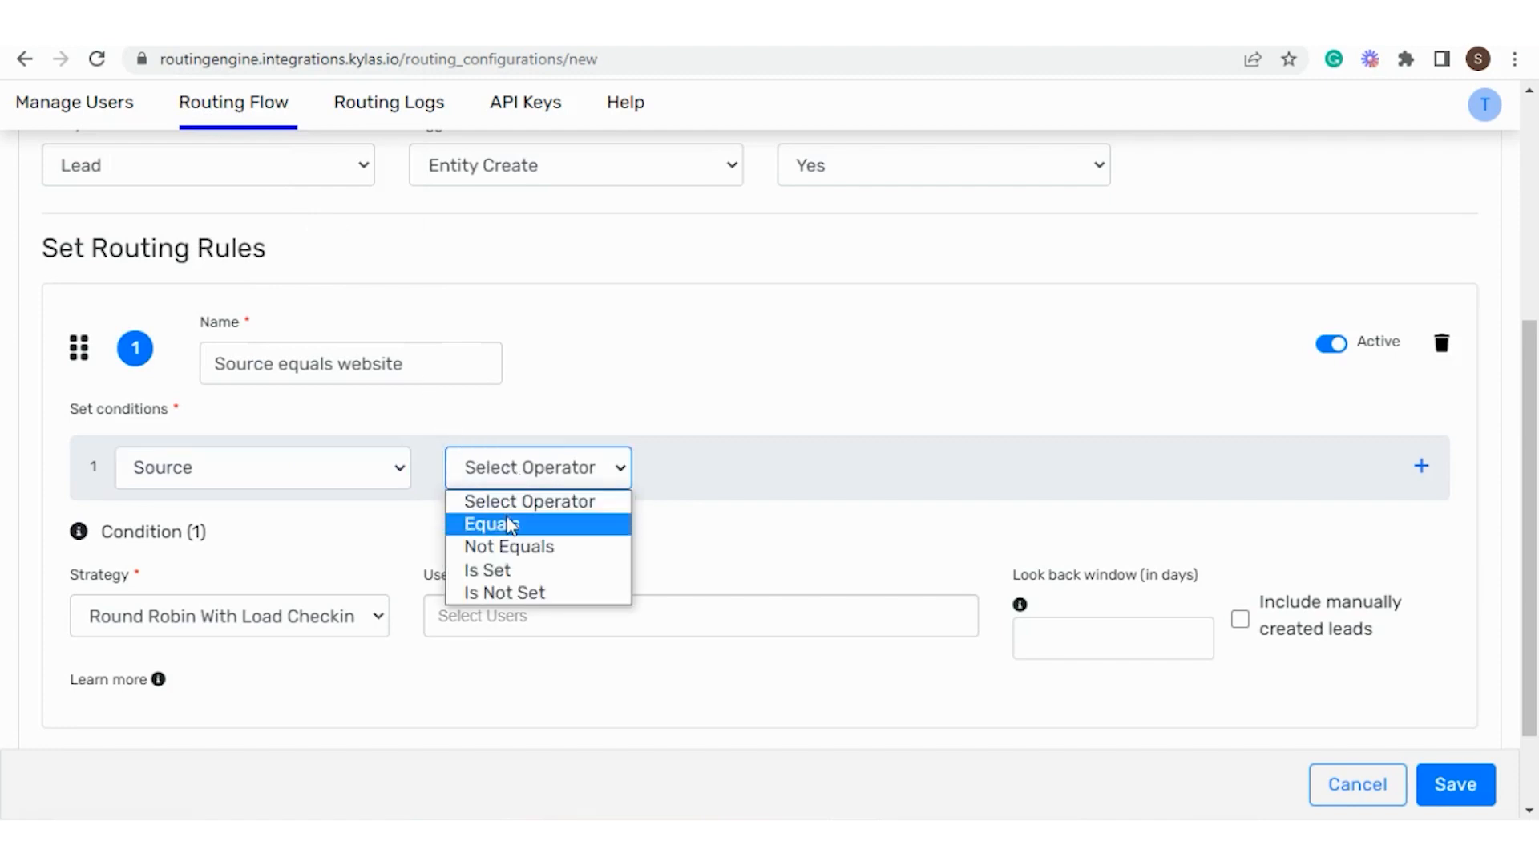
{"action": "left_click", "coordinate": [481, 523]}
{"action": "left_click", "coordinate": [745, 467]}
{"action": "left_click", "coordinate": [744, 122]}
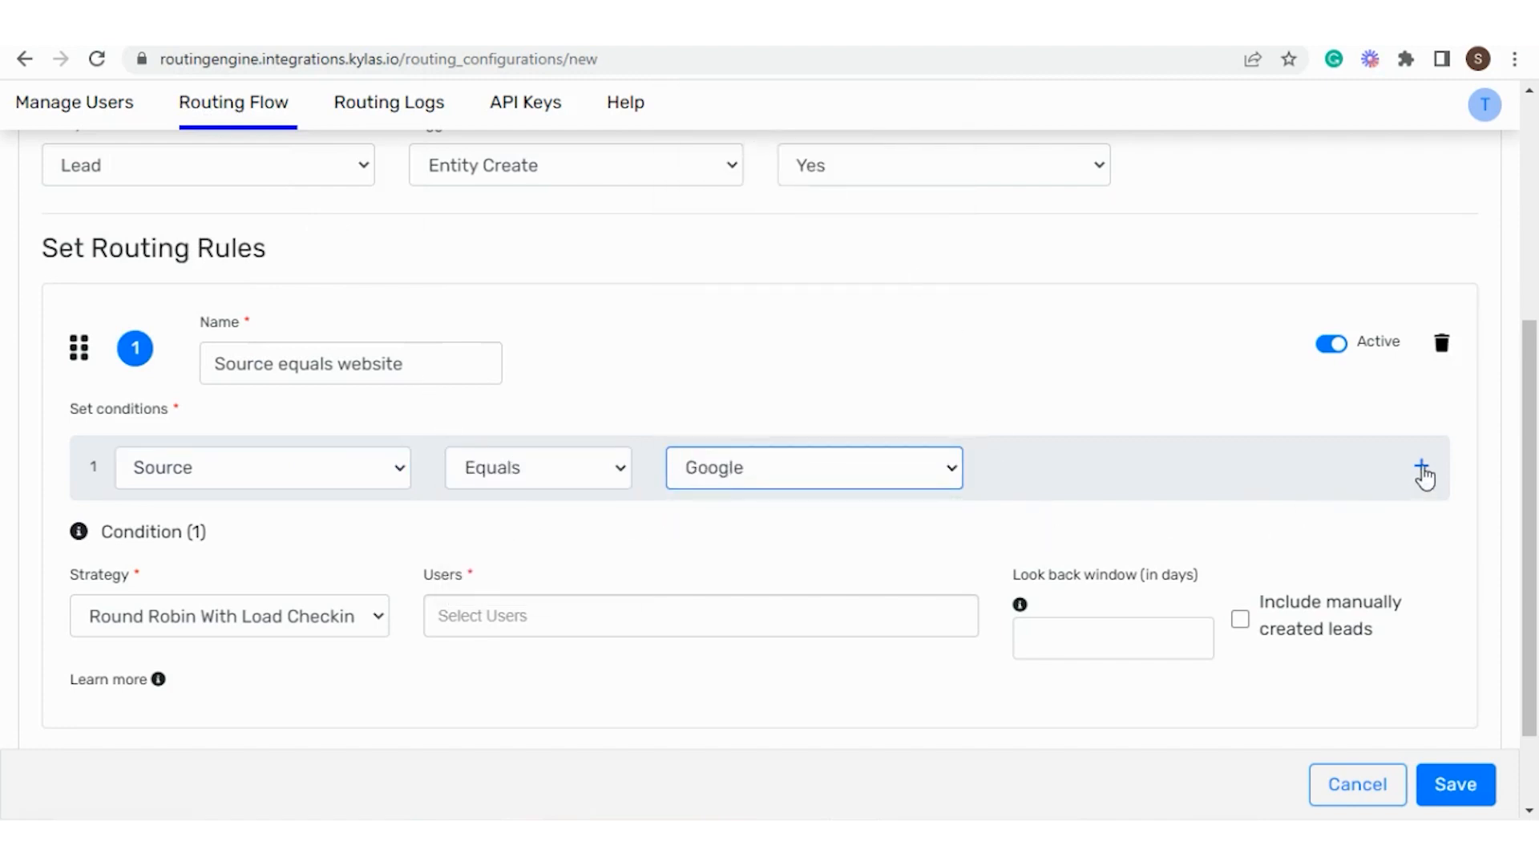
Step: Add a second condition to the first rule, joined with OR, where Campaign Equals Organic
{"action": "left_click", "coordinate": [1423, 469]}
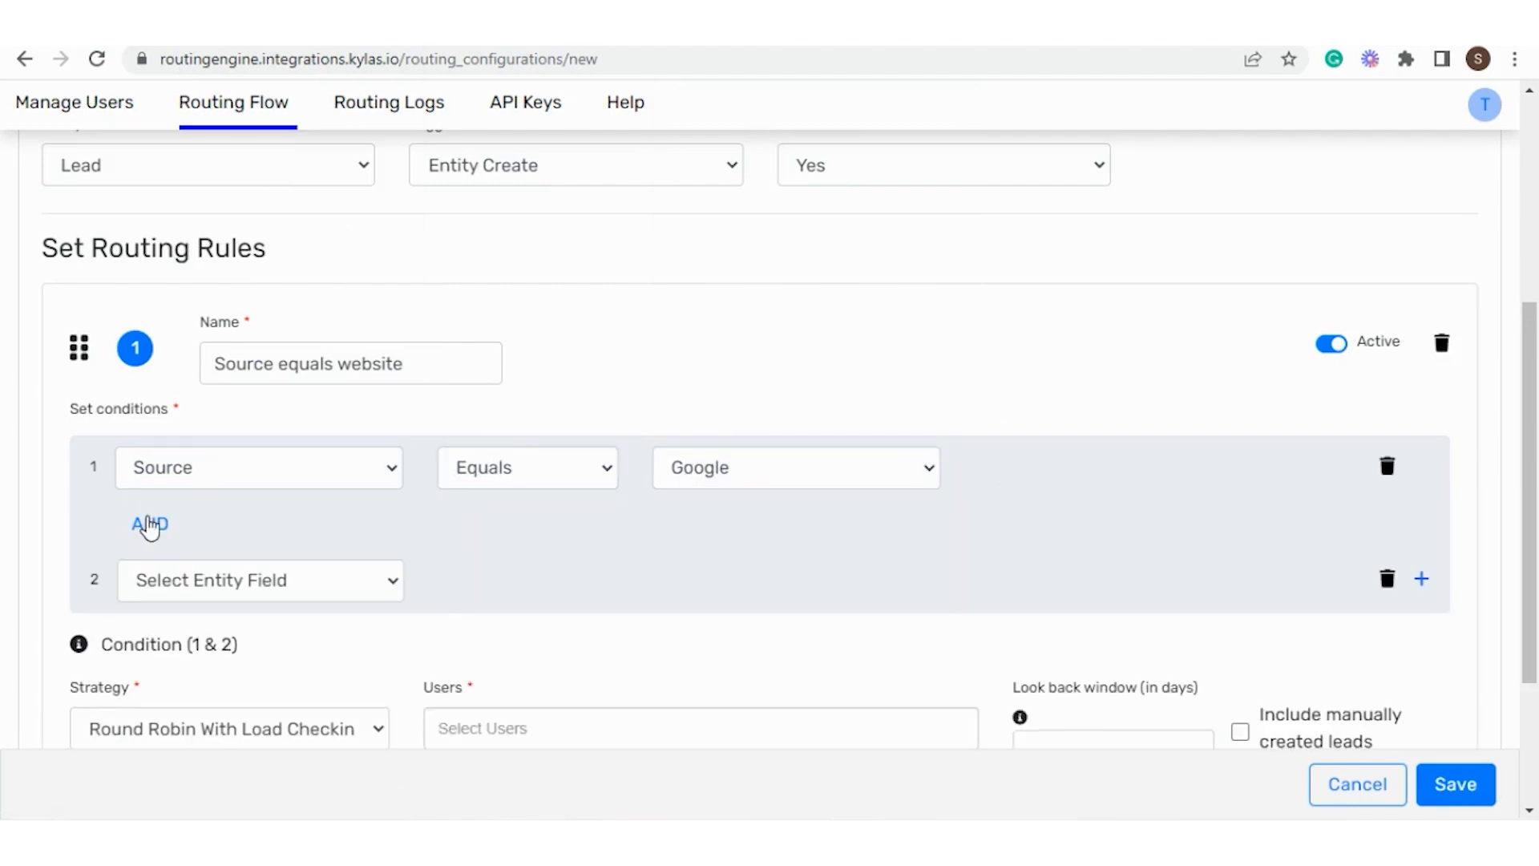
{"action": "left_click", "coordinate": [150, 525]}
{"action": "left_click", "coordinate": [254, 585]}
{"action": "scroll", "coordinate": [209, 445], "scroll_direction": "down", "scroll_amount": 6}
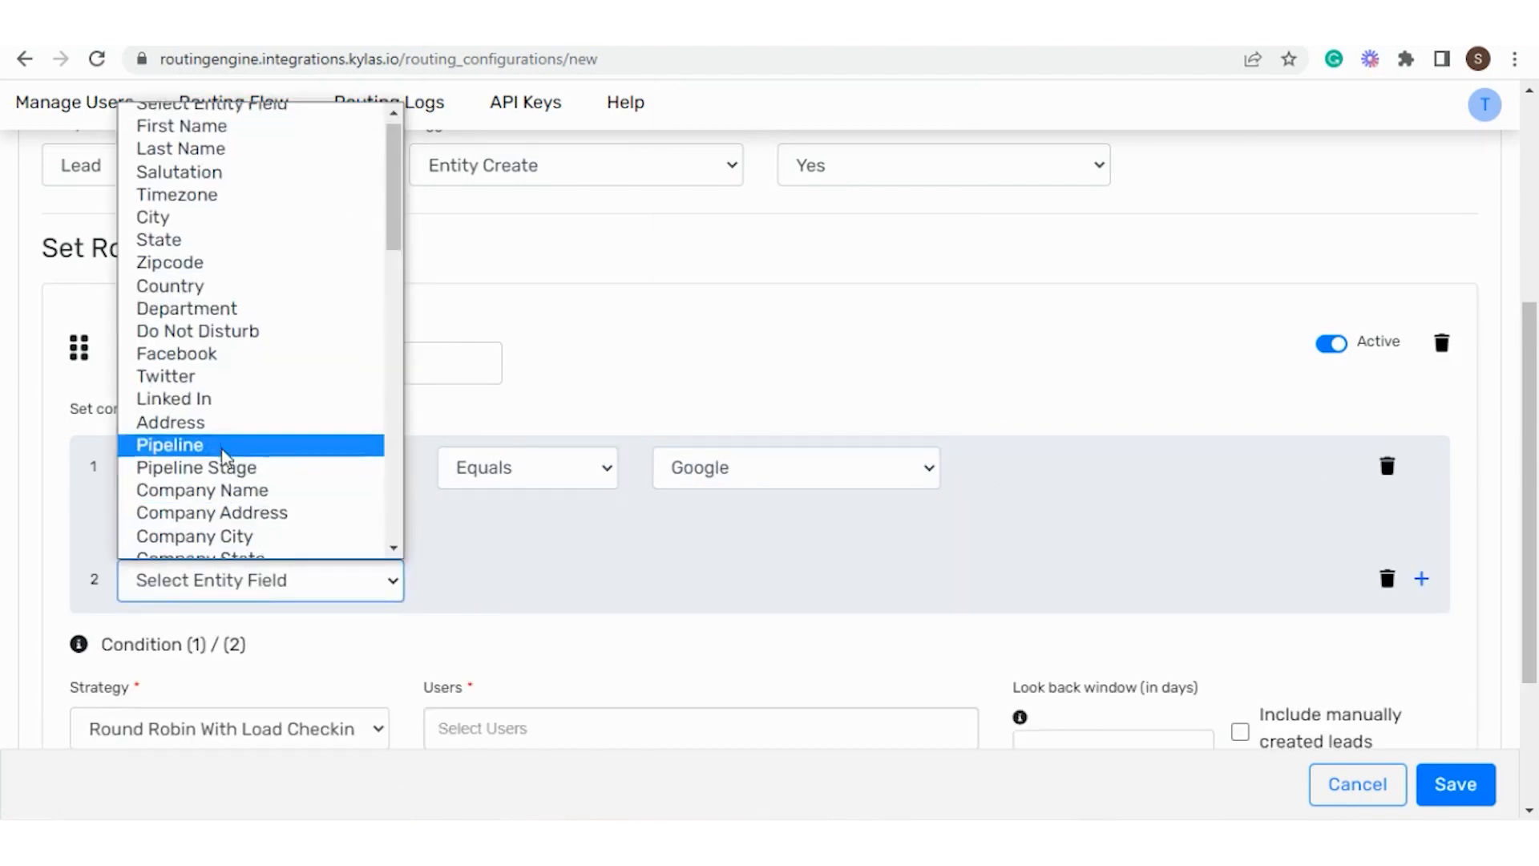
{"action": "left_click", "coordinate": [209, 445]}
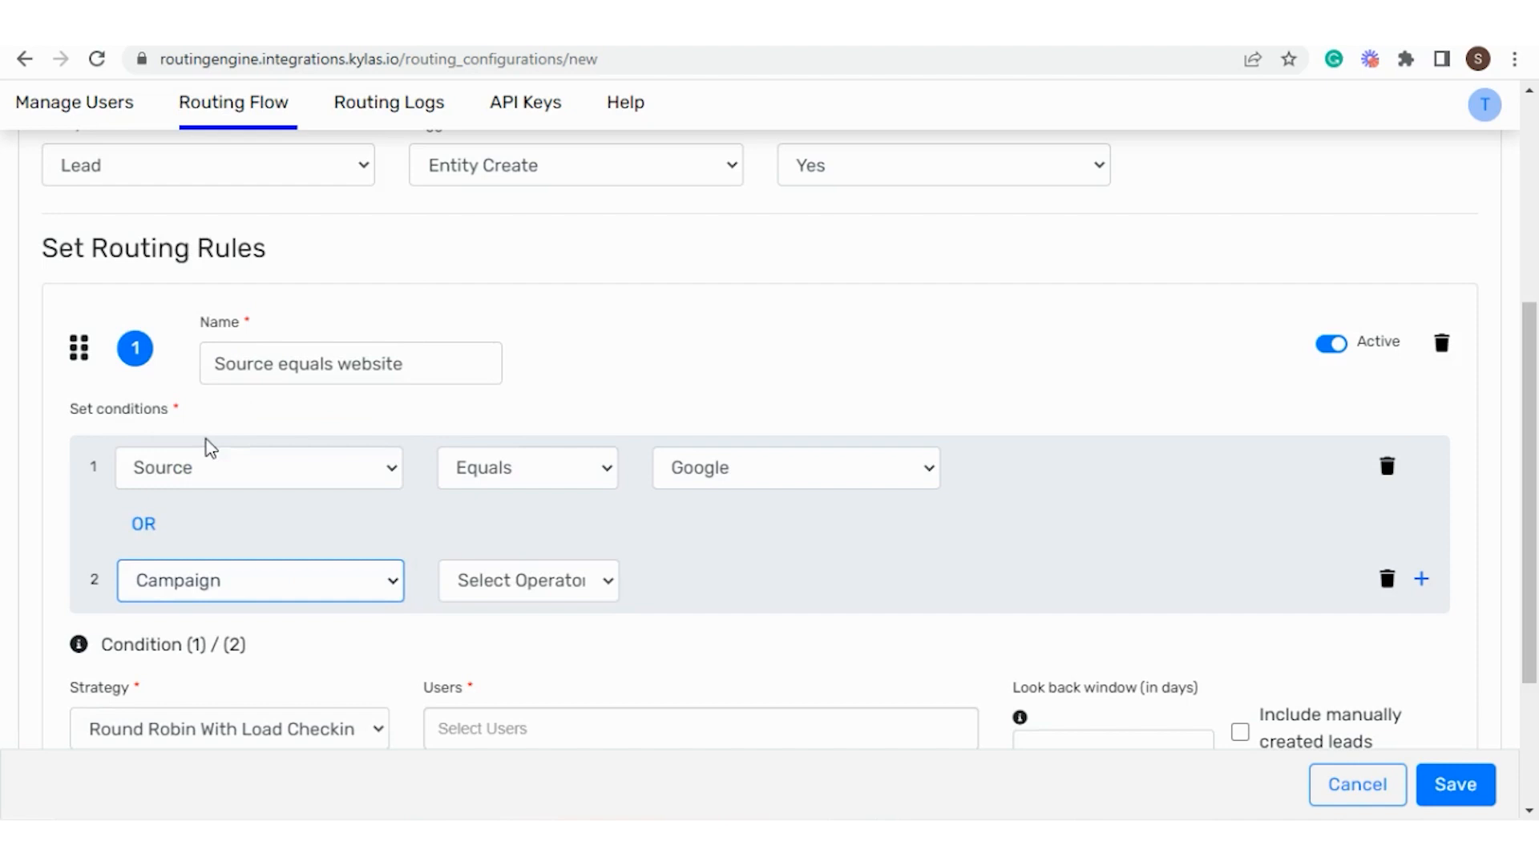
{"action": "left_click", "coordinate": [505, 580]}
{"action": "left_click", "coordinate": [508, 639]}
{"action": "left_click", "coordinate": [726, 580]}
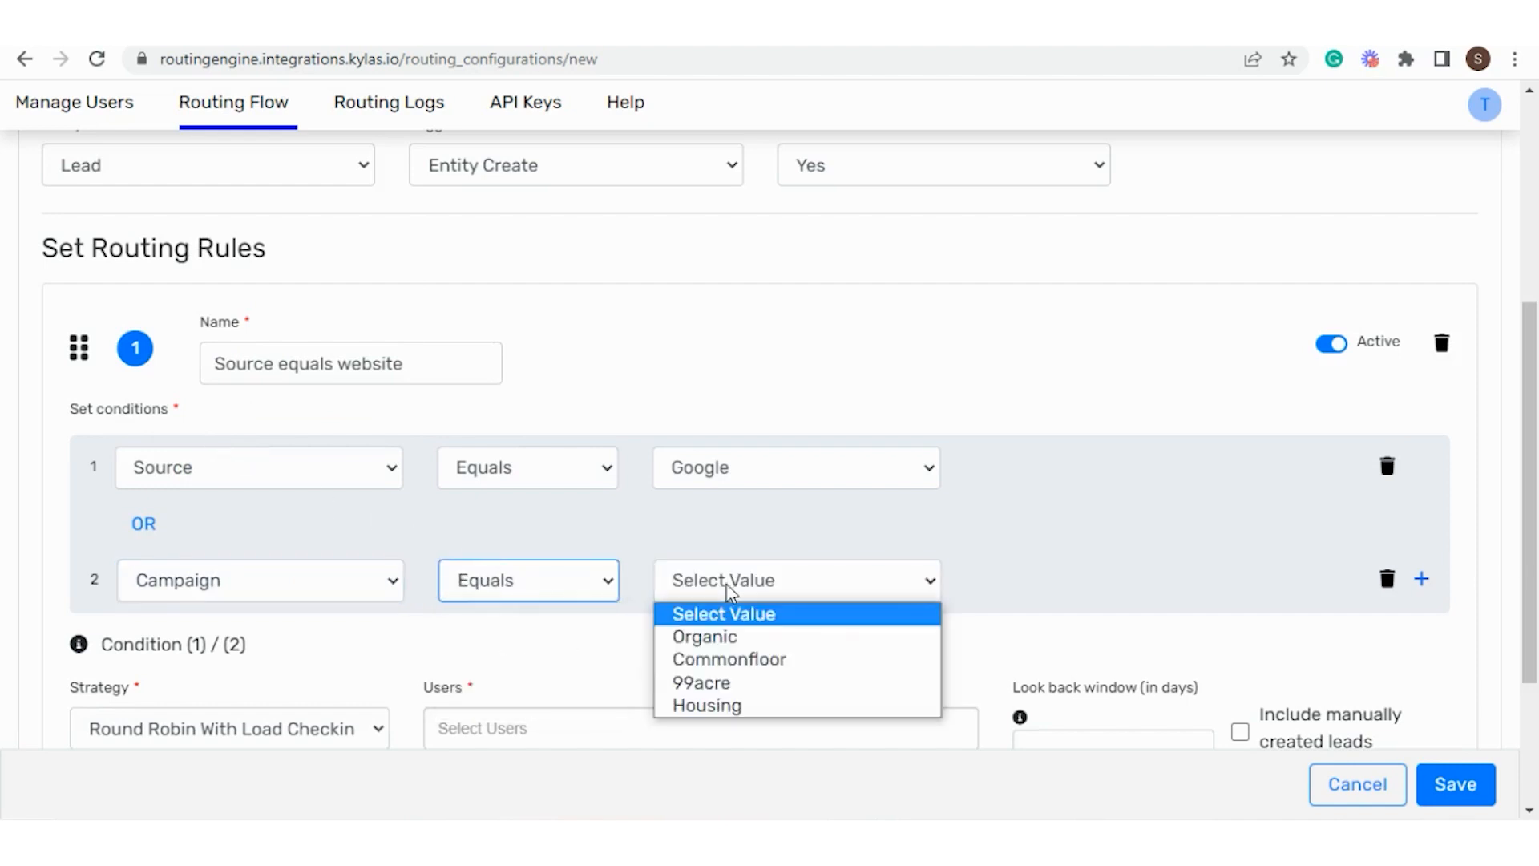
{"action": "left_click", "coordinate": [725, 633]}
Step: Choose Round Robin With Load Checking as the first rule's strategy and view the explanation of the available strategies
{"action": "scroll", "coordinate": [1051, 599], "scroll_direction": "down", "scroll_amount": 2}
{"action": "scroll", "coordinate": [1058, 589], "scroll_direction": "down", "scroll_amount": 1}
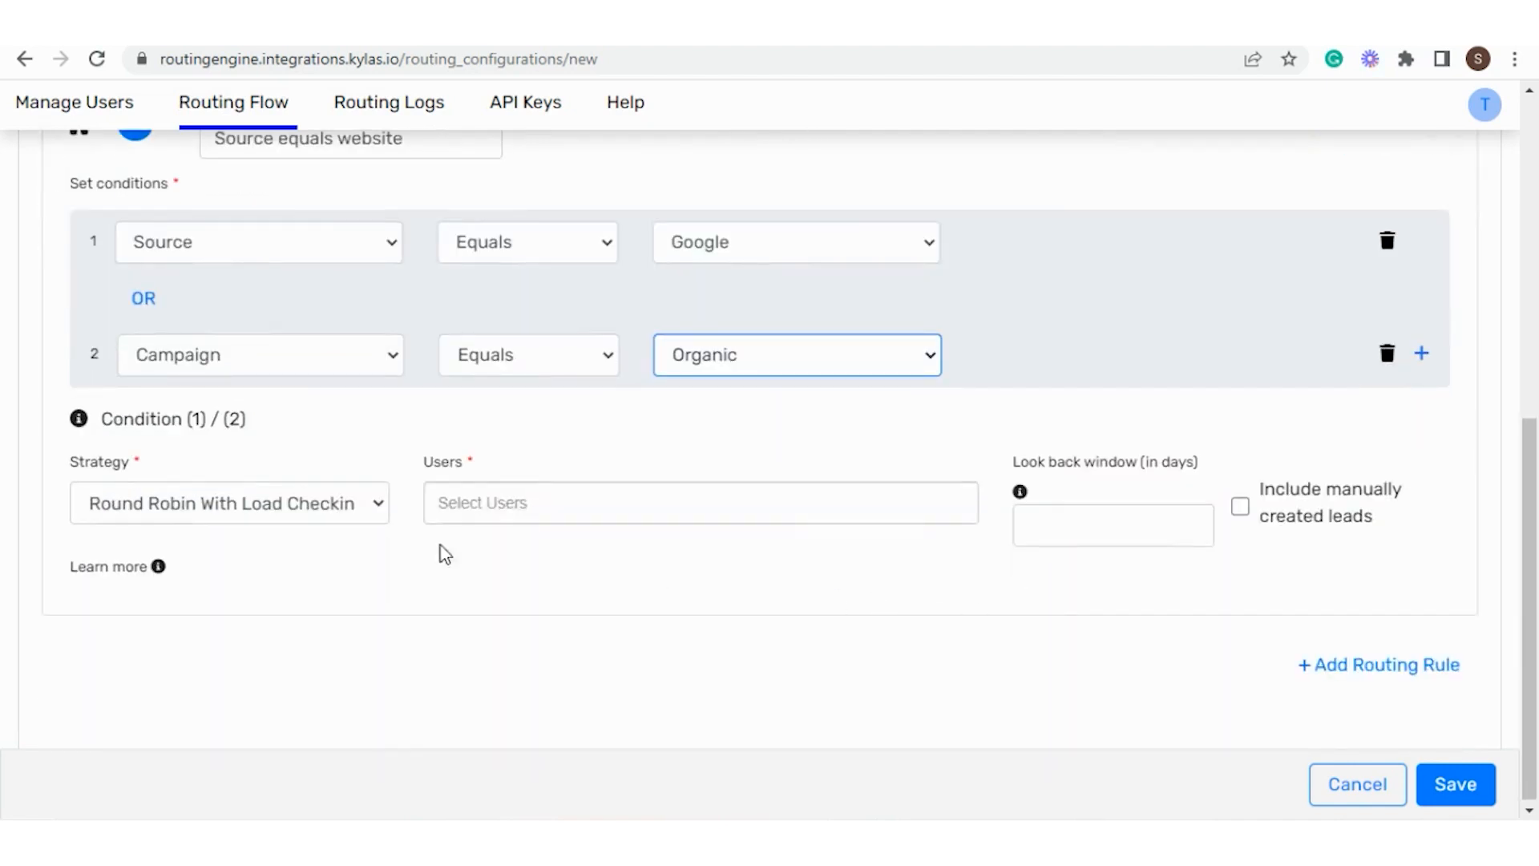
{"action": "left_click", "coordinate": [344, 513]}
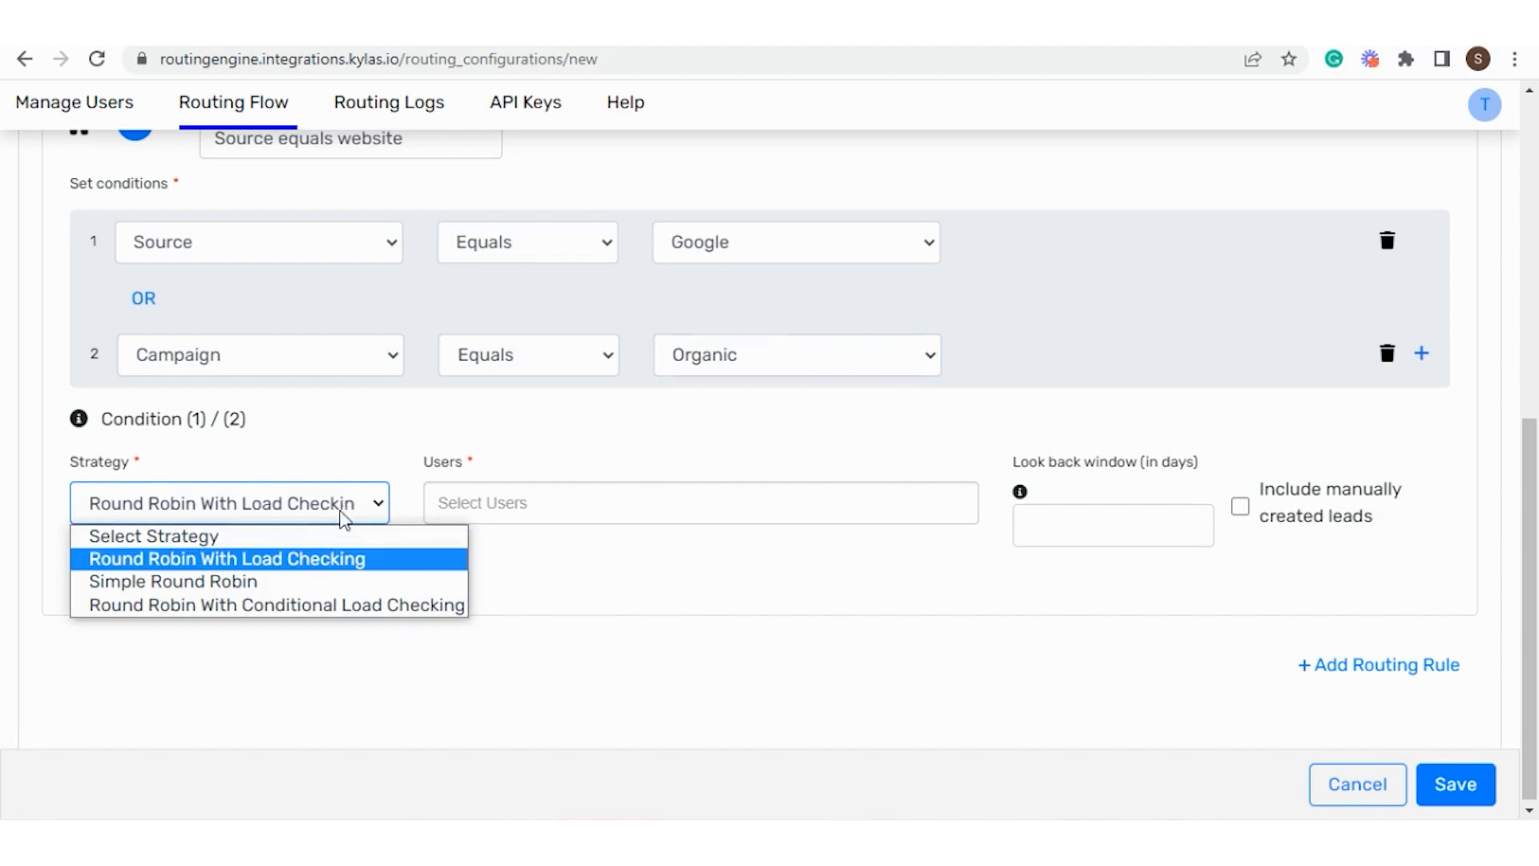
{"action": "left_click", "coordinate": [321, 565]}
{"action": "mouse_move", "coordinate": [155, 572]}
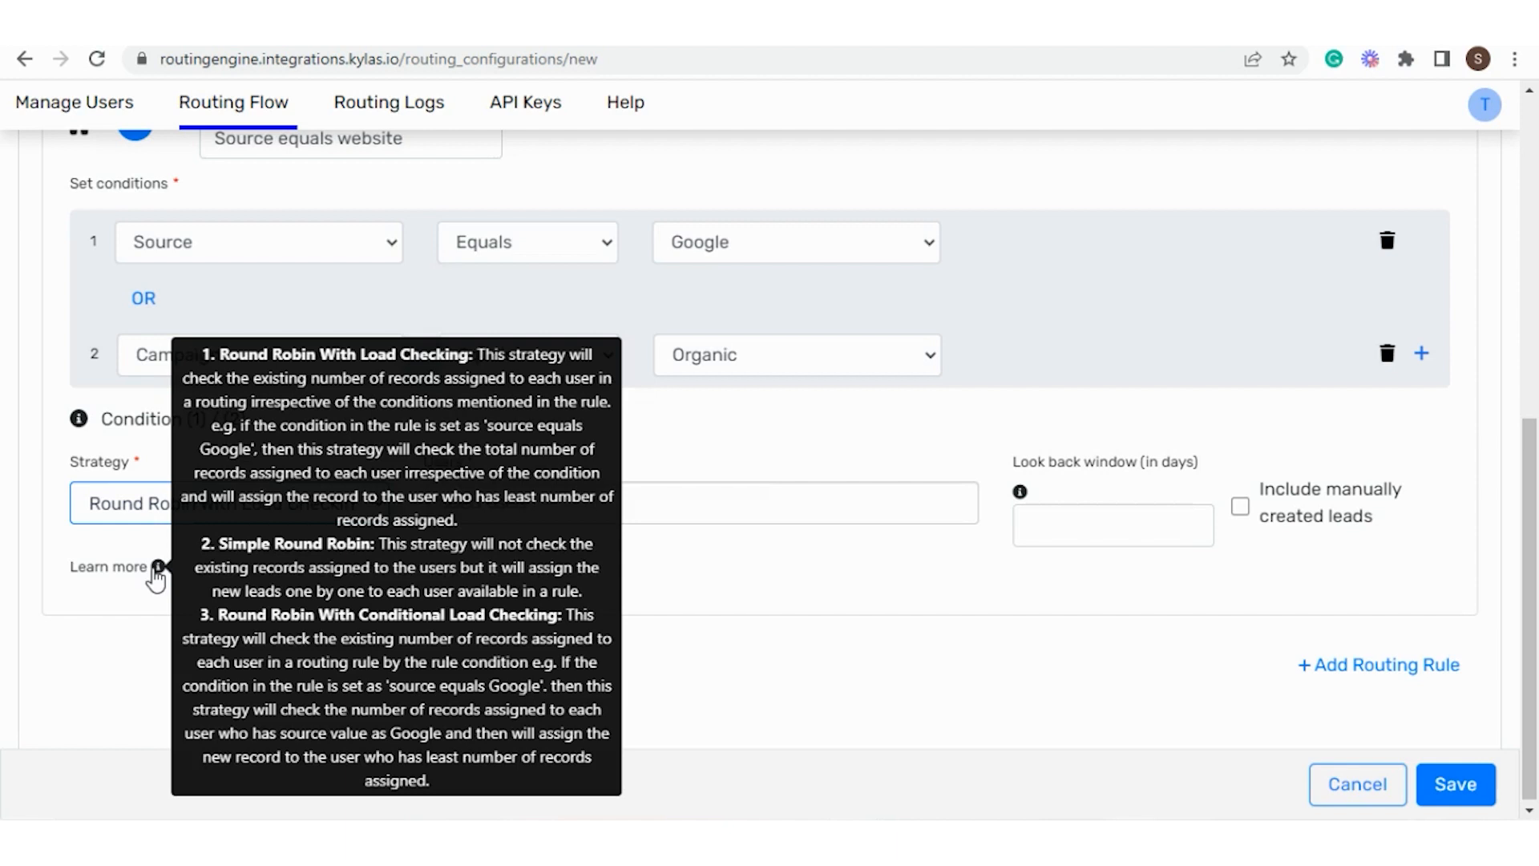
Step: Select three users to receive the leads routed by the first rule
{"action": "left_click", "coordinate": [537, 538]}
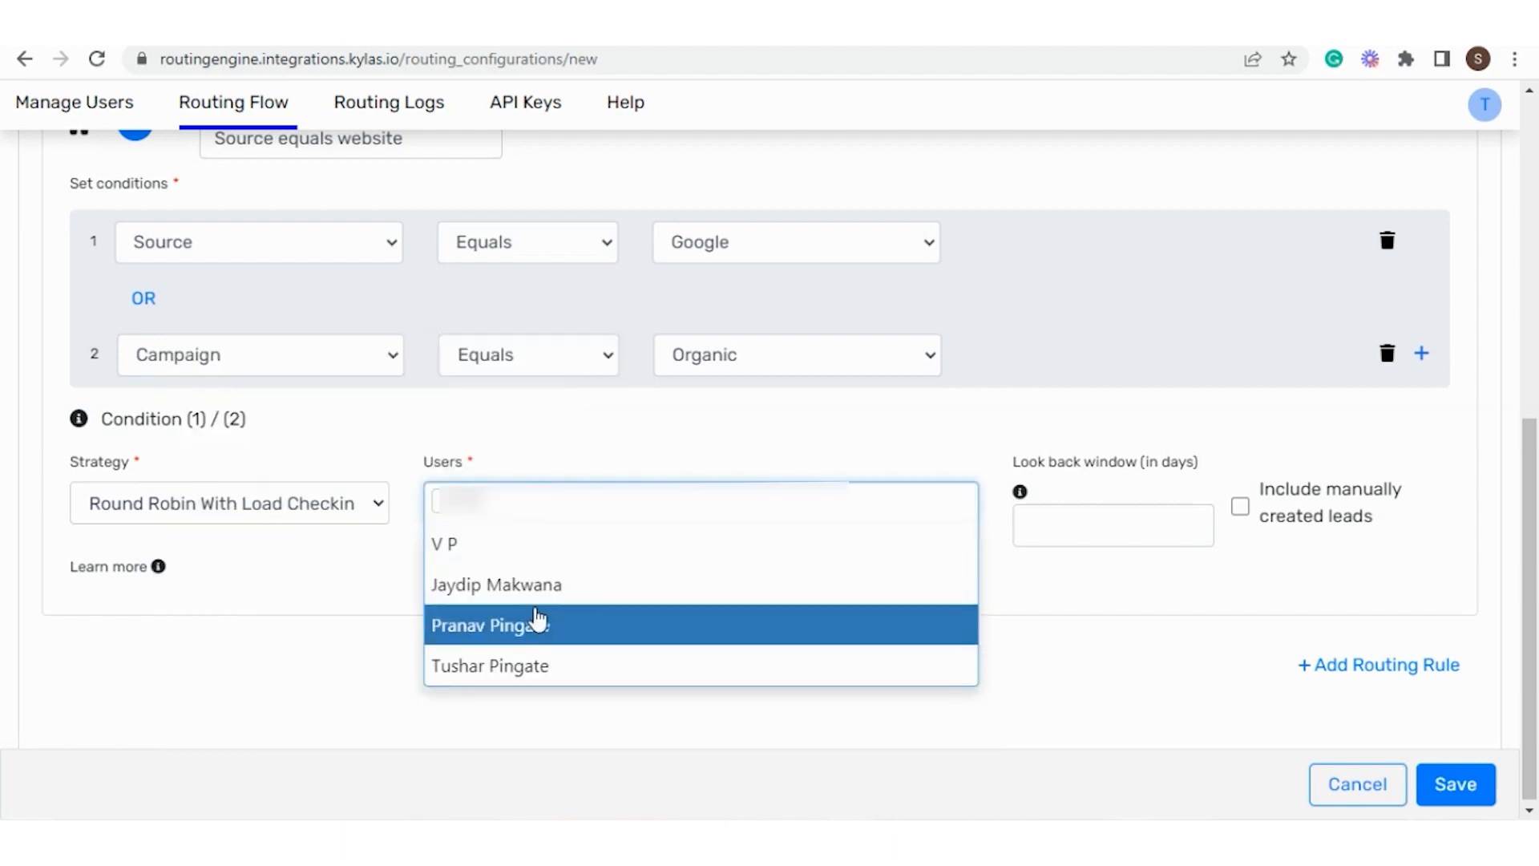
{"action": "left_click", "coordinate": [540, 623]}
{"action": "left_click", "coordinate": [652, 513]}
{"action": "left_click", "coordinate": [591, 587]}
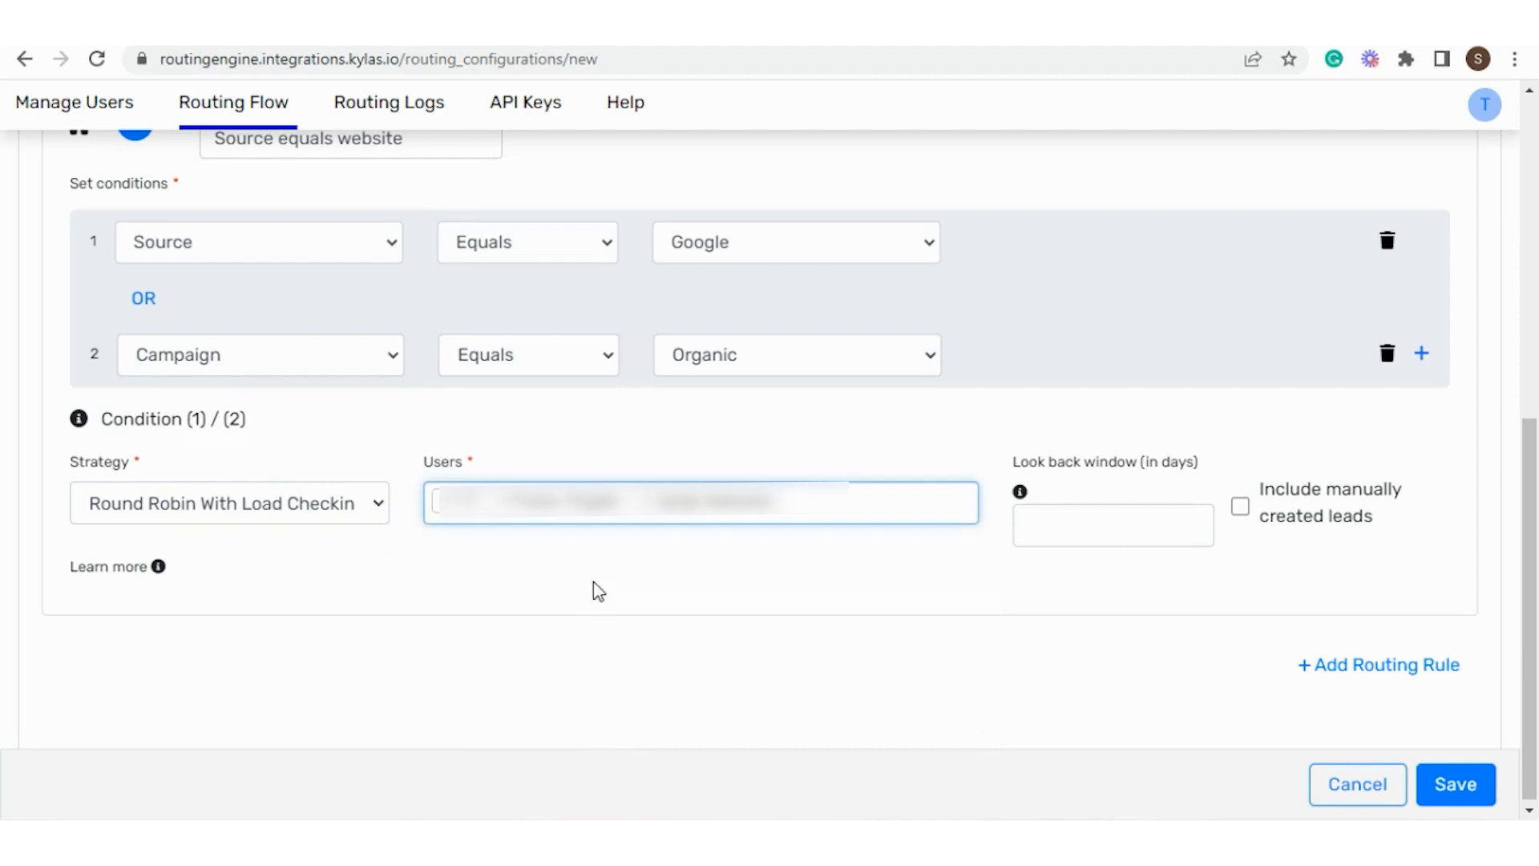
Step: Set the first rule's look back window to 2 days and include manually created leads
{"action": "left_click", "coordinate": [1031, 522]}
{"action": "type", "text": "2"}
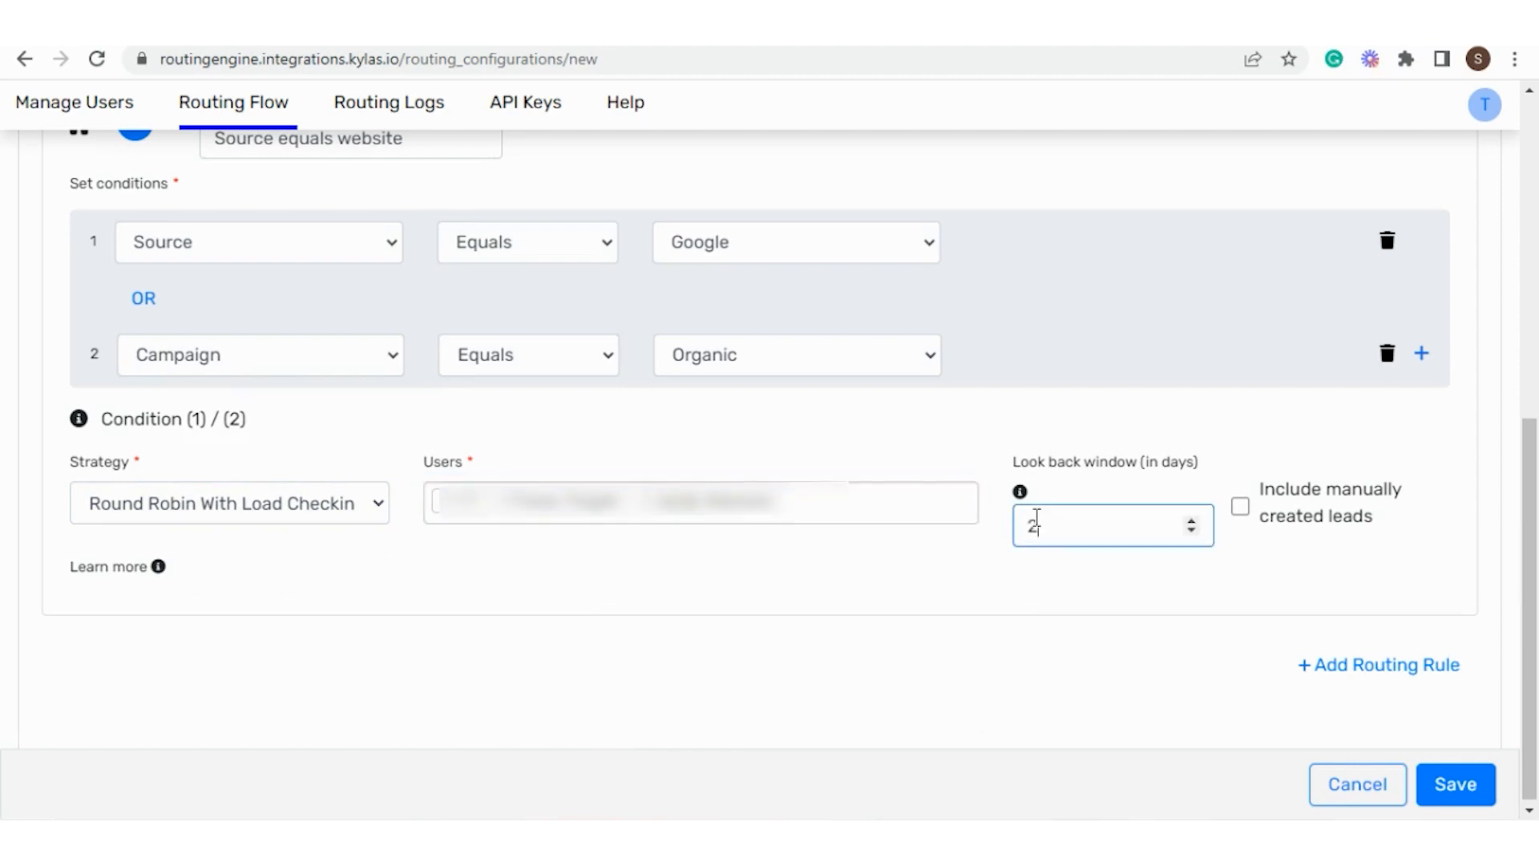
{"action": "mouse_move", "coordinate": [1026, 497]}
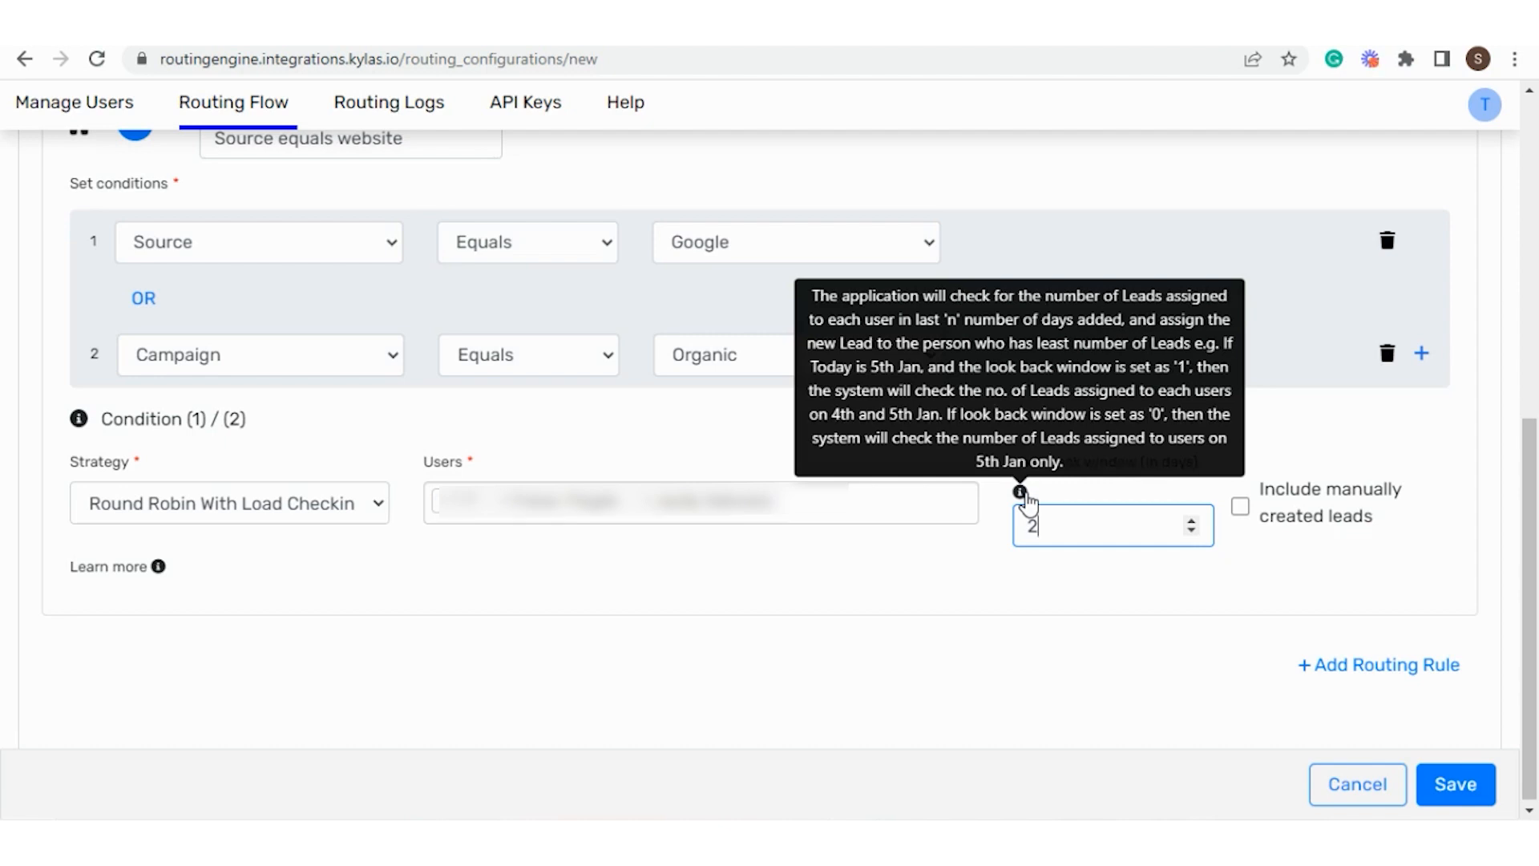
{"action": "left_click", "coordinate": [1243, 508]}
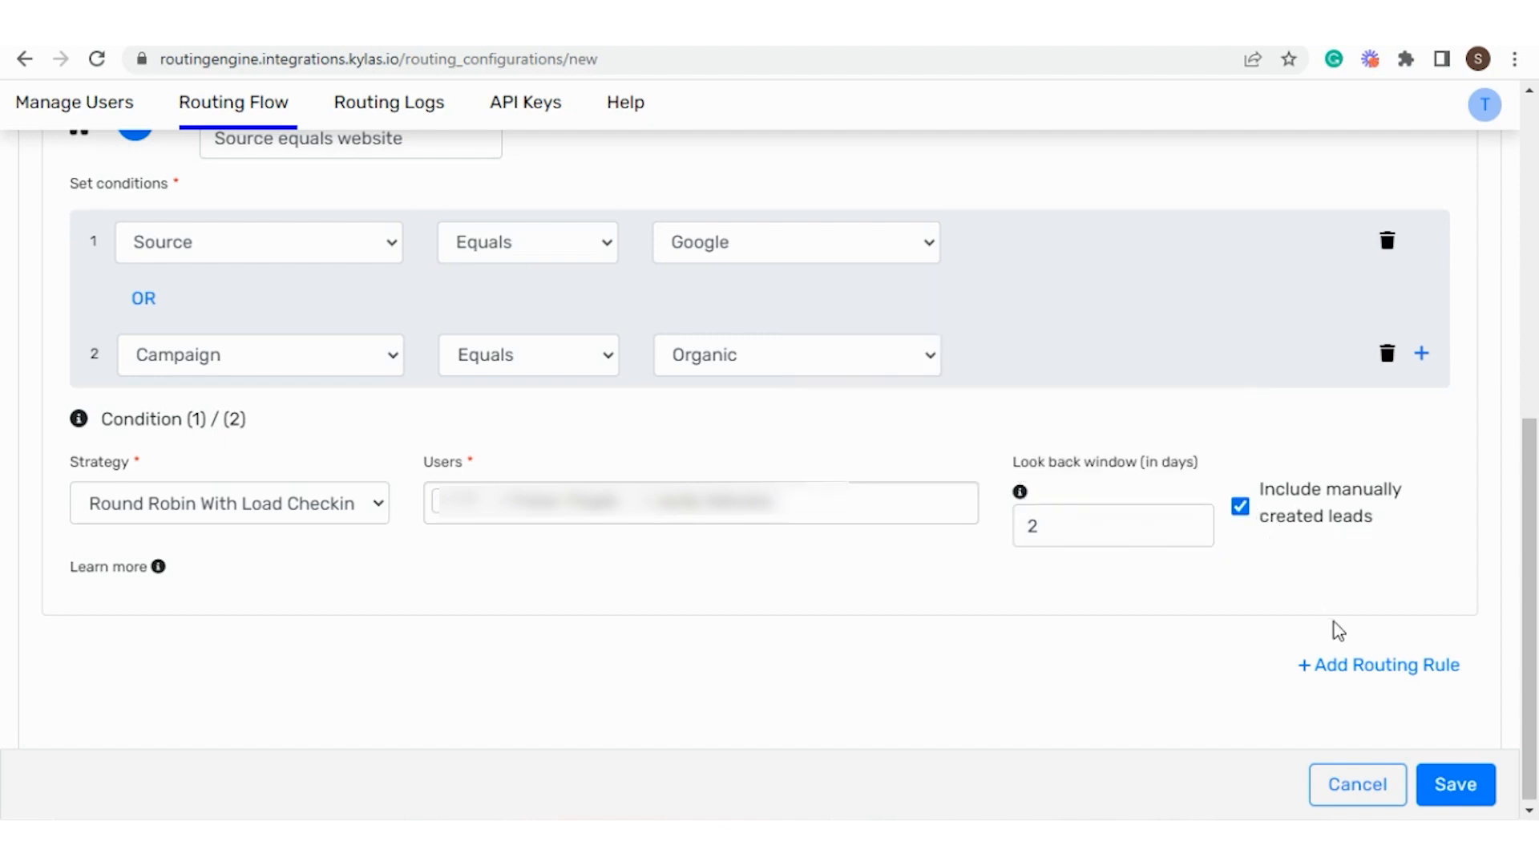
Step: Add a second routing rule to the flow and name it "Source"
{"action": "left_click", "coordinate": [1365, 668]}
{"action": "scroll", "coordinate": [591, 557], "scroll_direction": "down", "scroll_amount": 3}
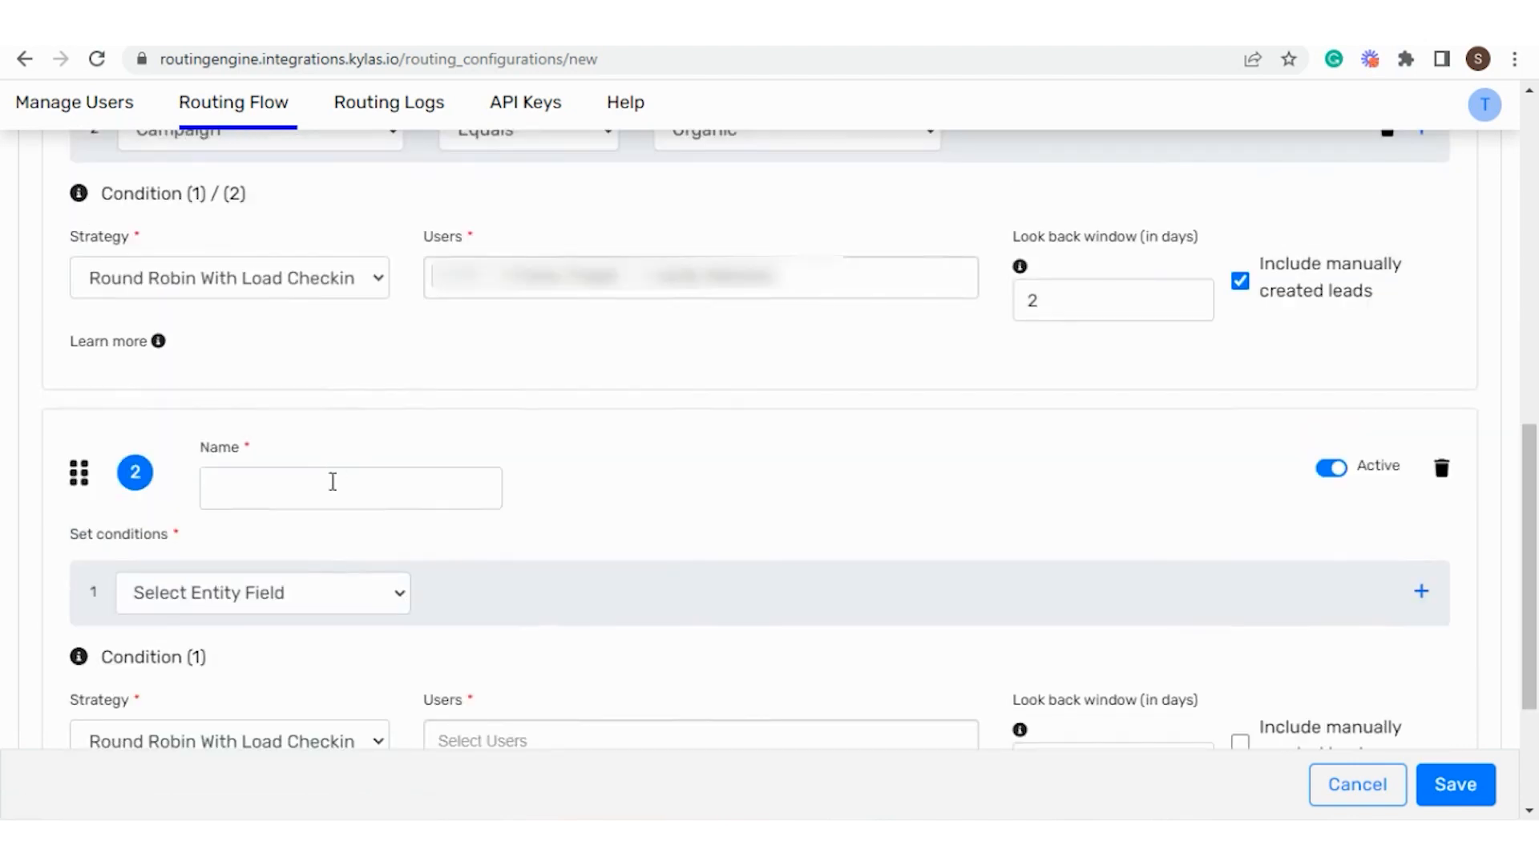
{"action": "left_click", "coordinate": [330, 503]}
{"action": "type", "text": "S"}
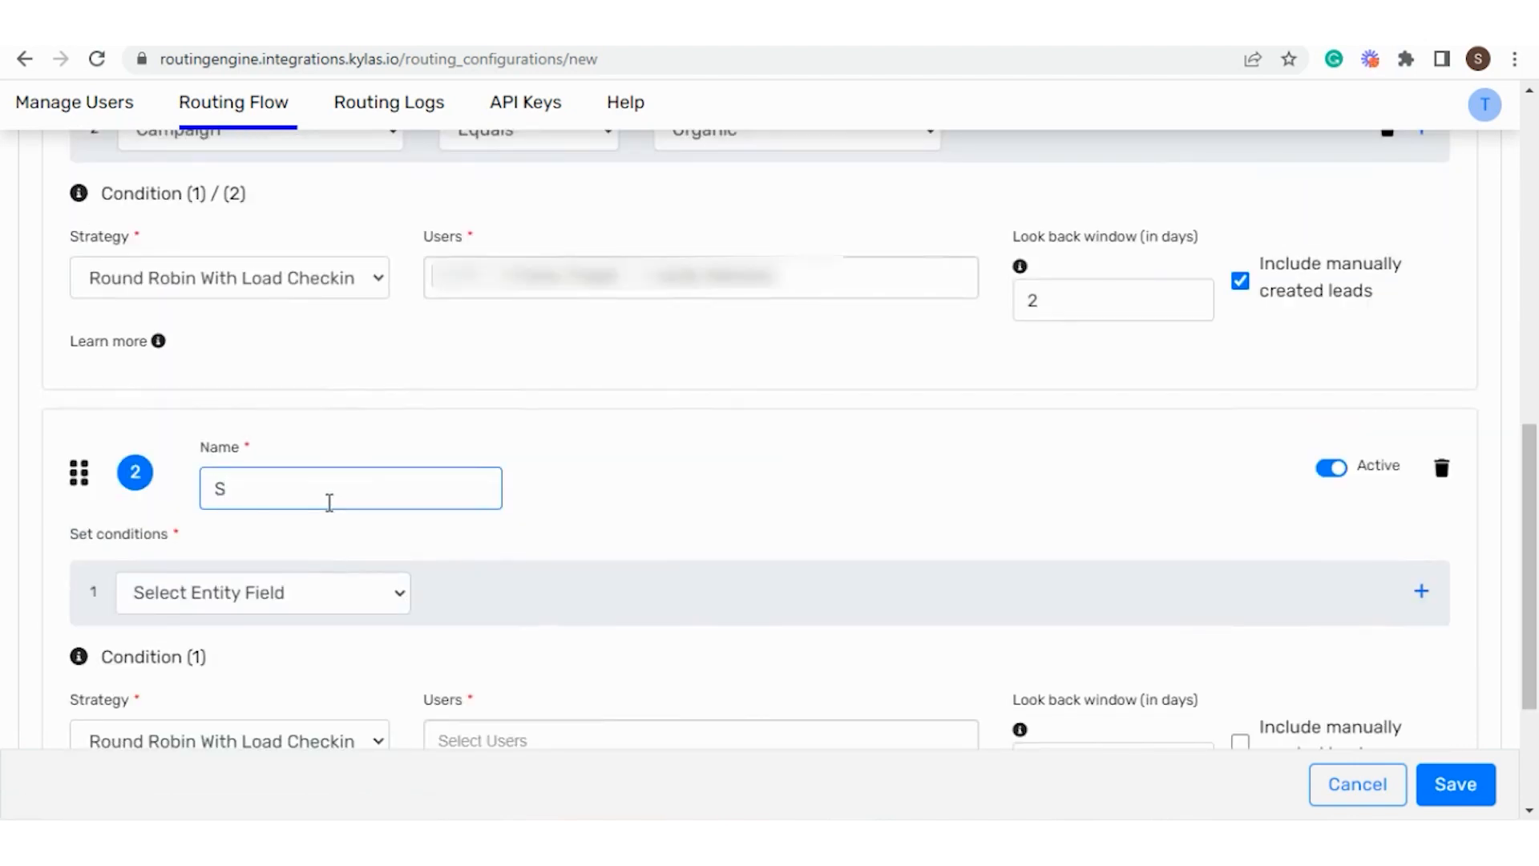
{"action": "type", "text": "ource"}
Step: Set the Source rule's condition to Pipeline Equals Demo pipeline
{"action": "scroll", "coordinate": [327, 510], "scroll_direction": "down", "scroll_amount": 1}
{"action": "left_click", "coordinate": [327, 497]}
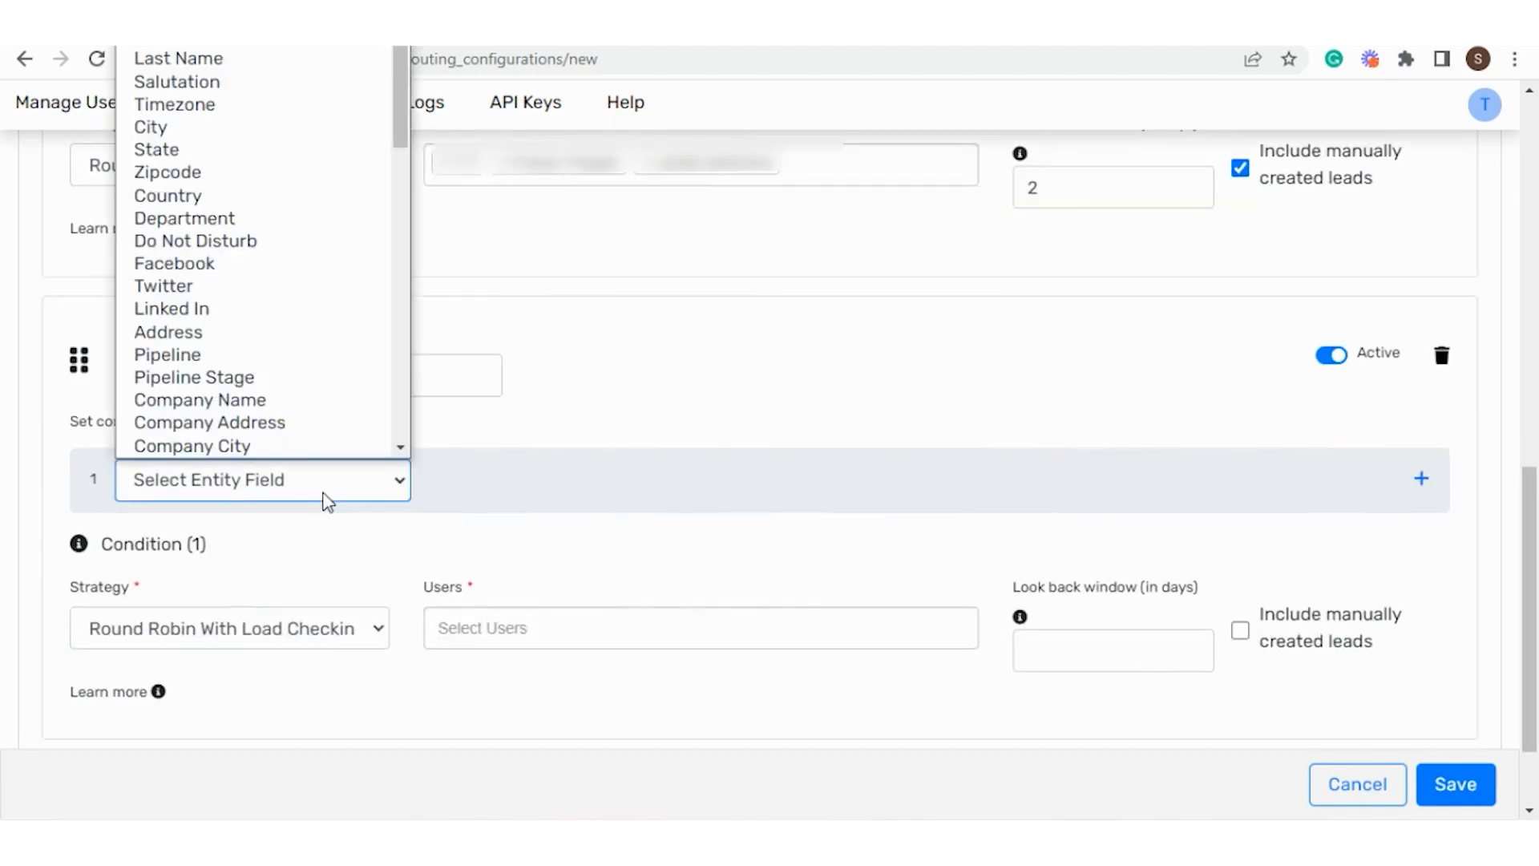
{"action": "scroll", "coordinate": [258, 377], "scroll_direction": "down", "scroll_amount": 10}
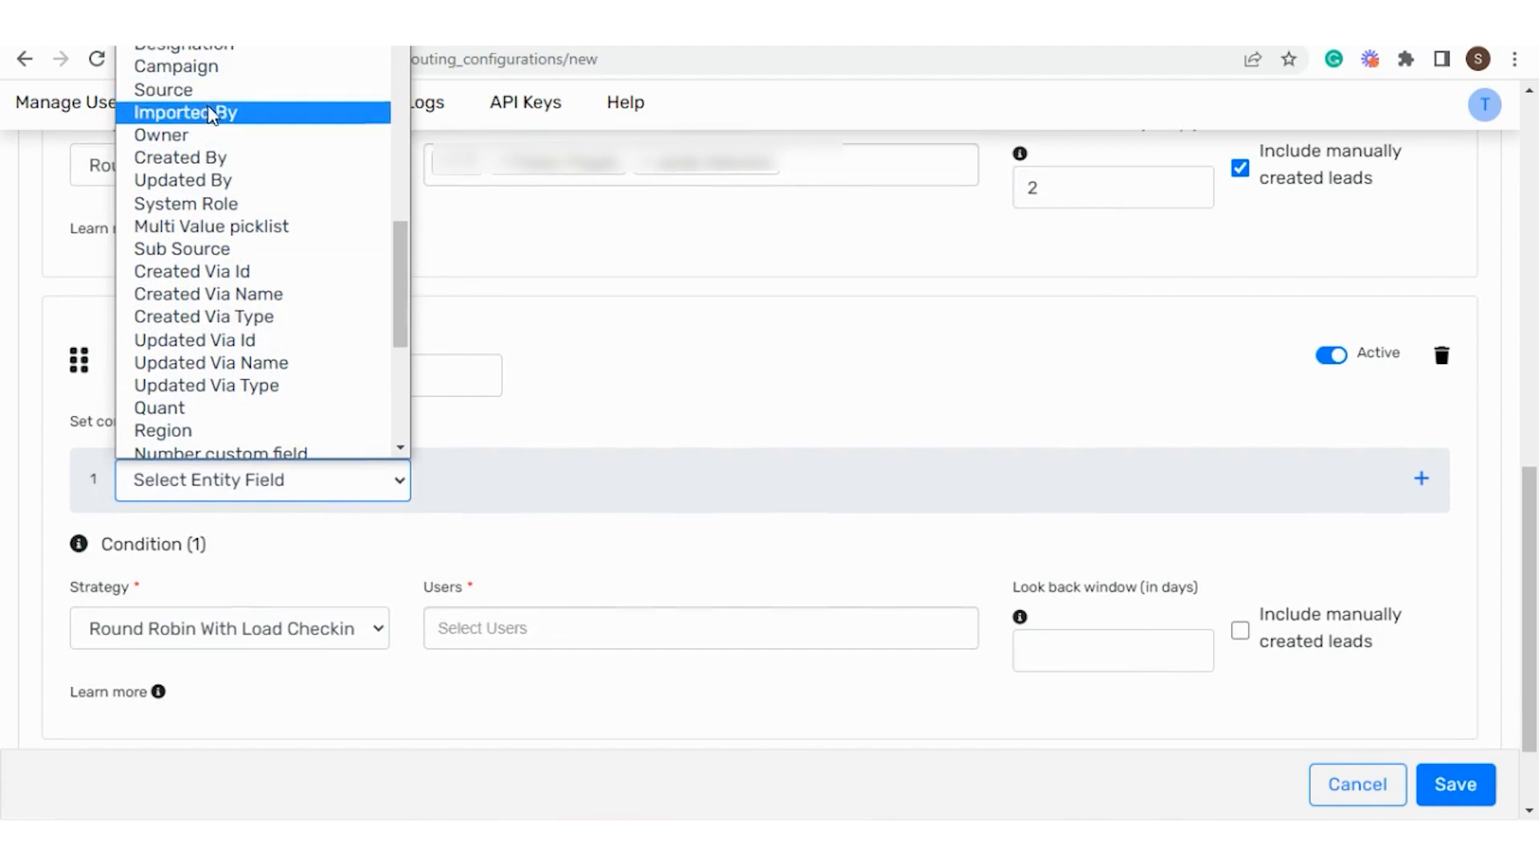
{"action": "scroll", "coordinate": [211, 114], "scroll_direction": "up", "scroll_amount": 10}
{"action": "left_click", "coordinate": [196, 89]}
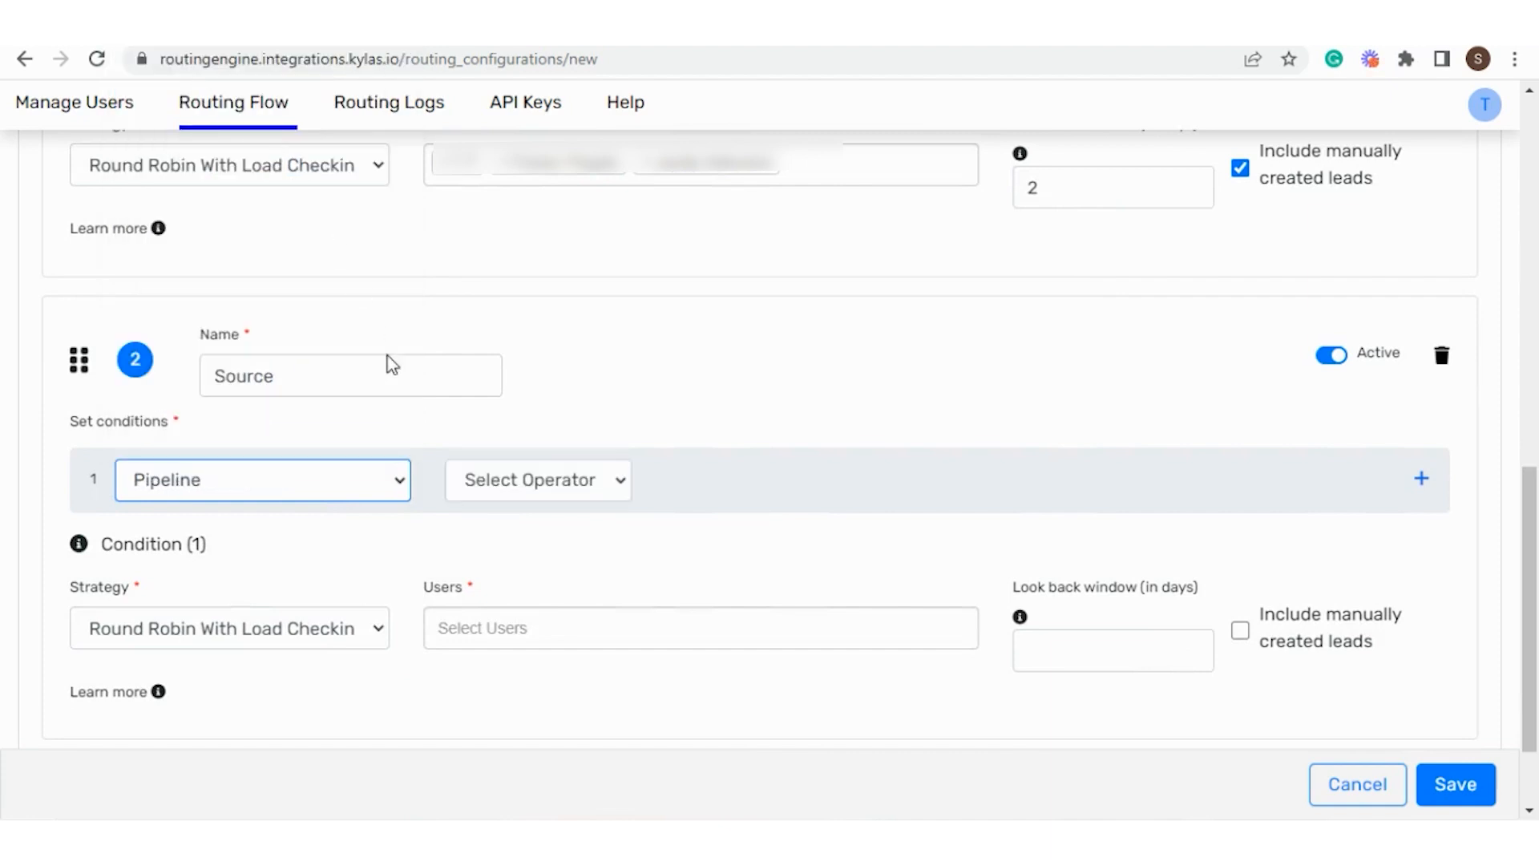
{"action": "left_click", "coordinate": [511, 479]}
{"action": "left_click", "coordinate": [514, 533]}
{"action": "left_click", "coordinate": [713, 479]}
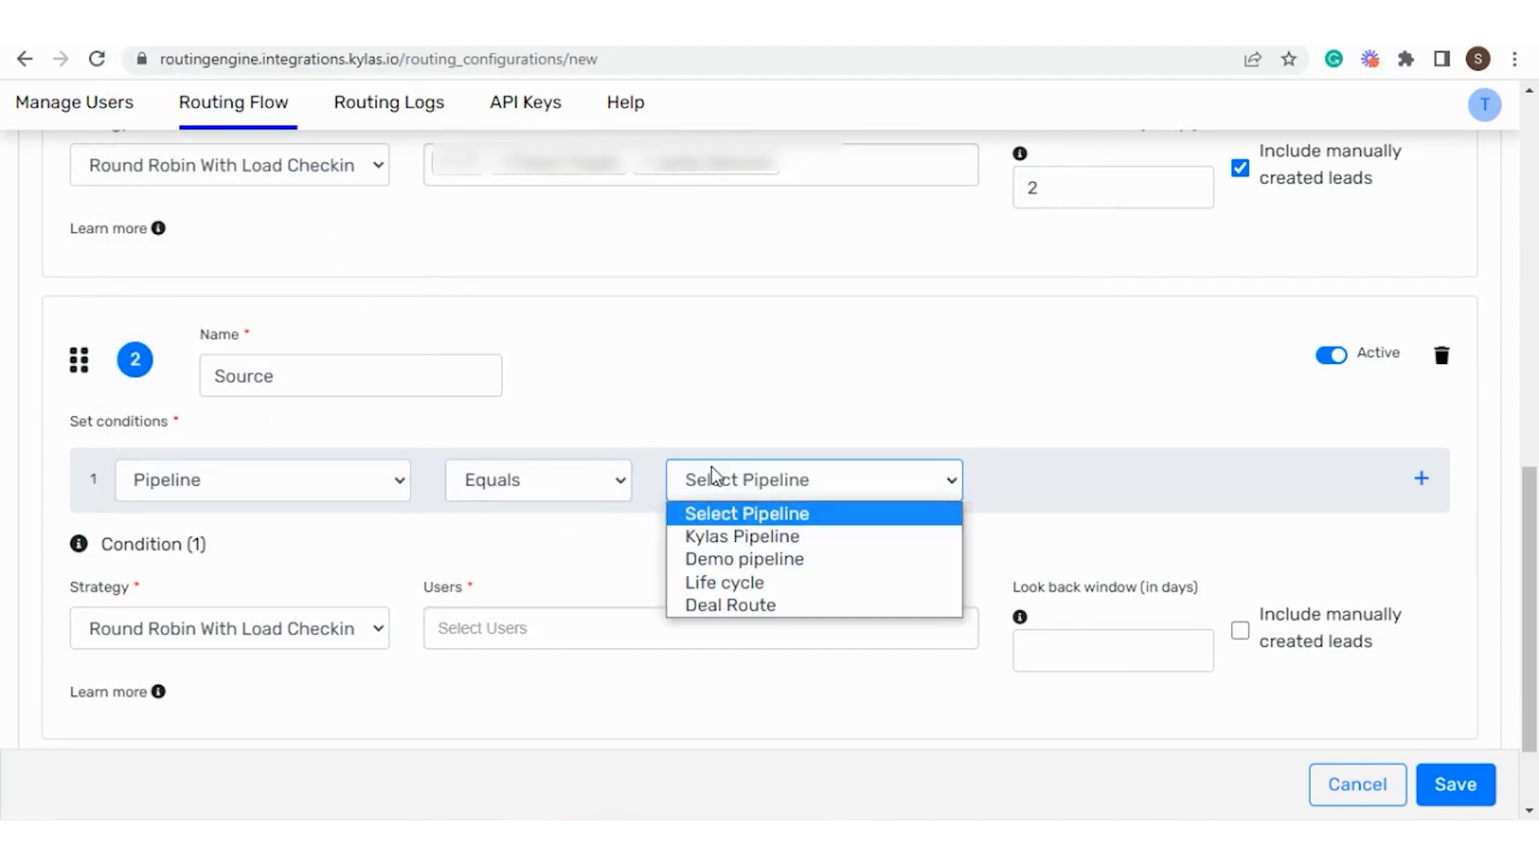
{"action": "left_click", "coordinate": [728, 563]}
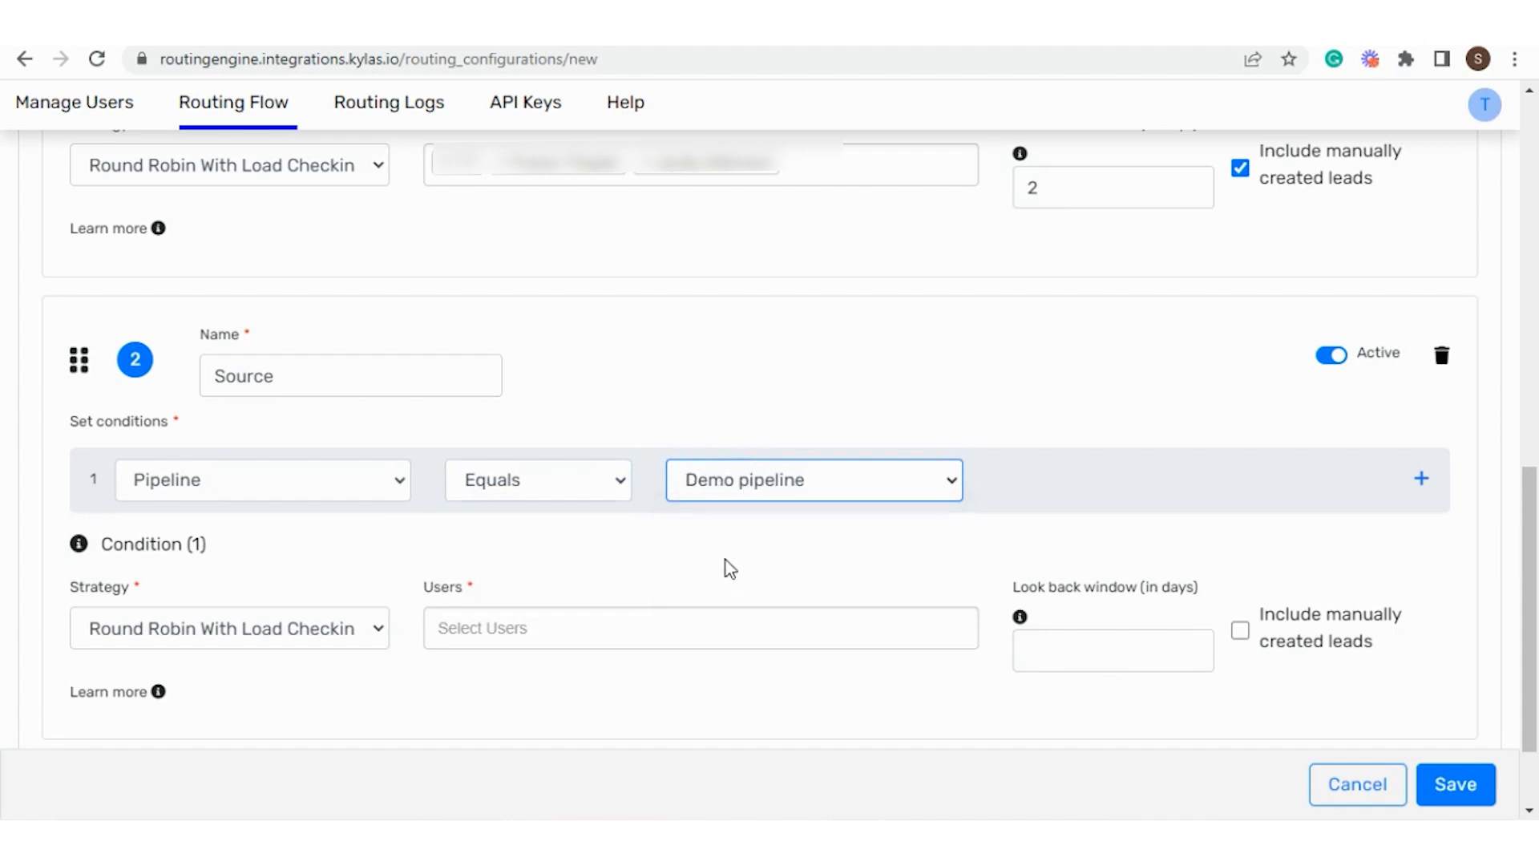
Step: Select three users to receive the leads routed by the Source rule
{"action": "left_click", "coordinate": [599, 628]}
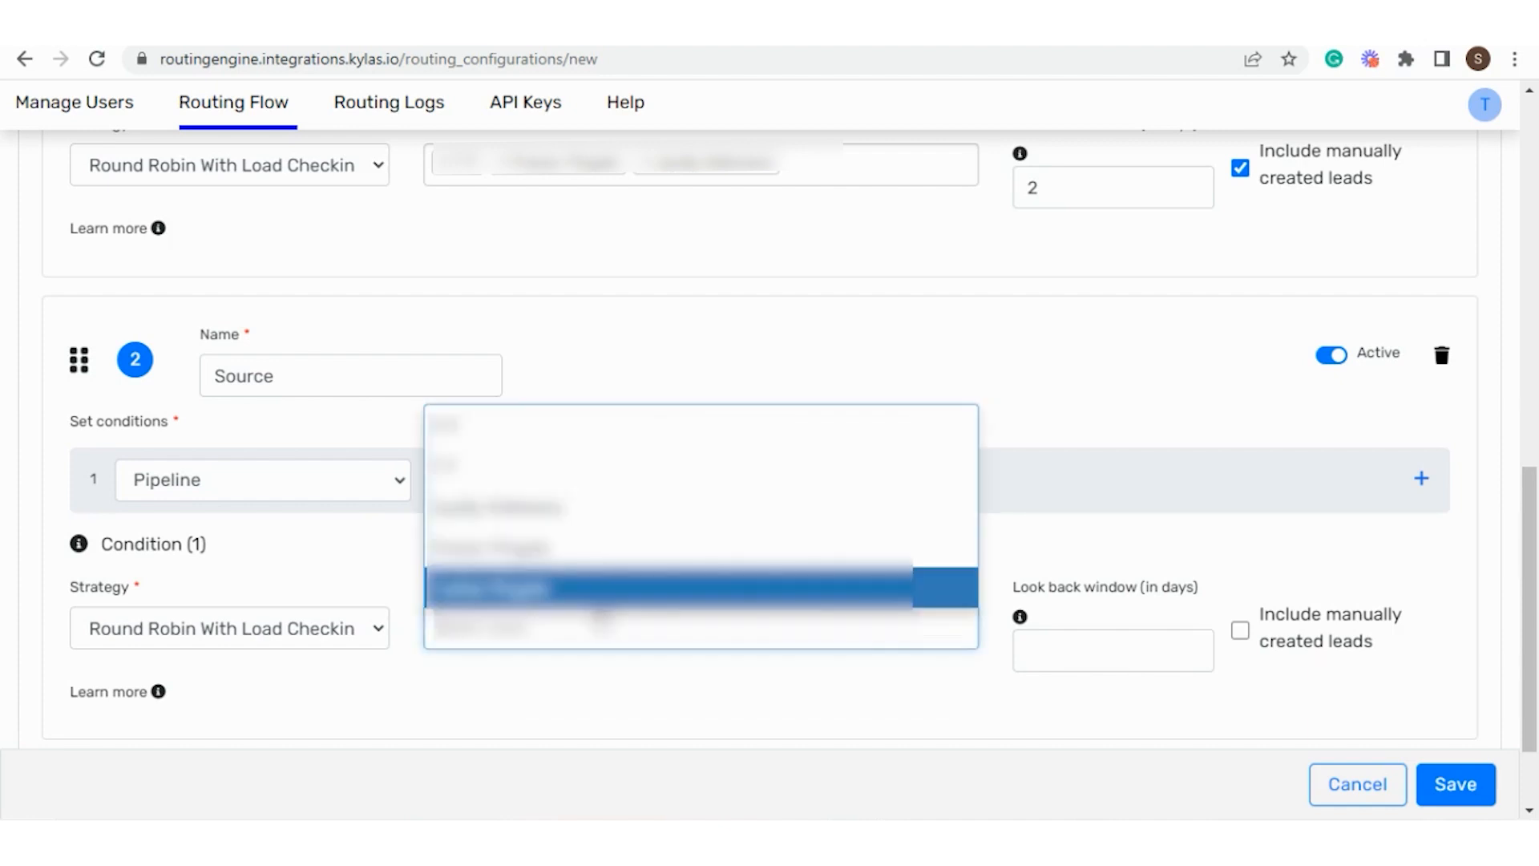
{"action": "left_click", "coordinate": [550, 551]}
{"action": "left_click", "coordinate": [597, 628]}
{"action": "left_click", "coordinate": [561, 543]}
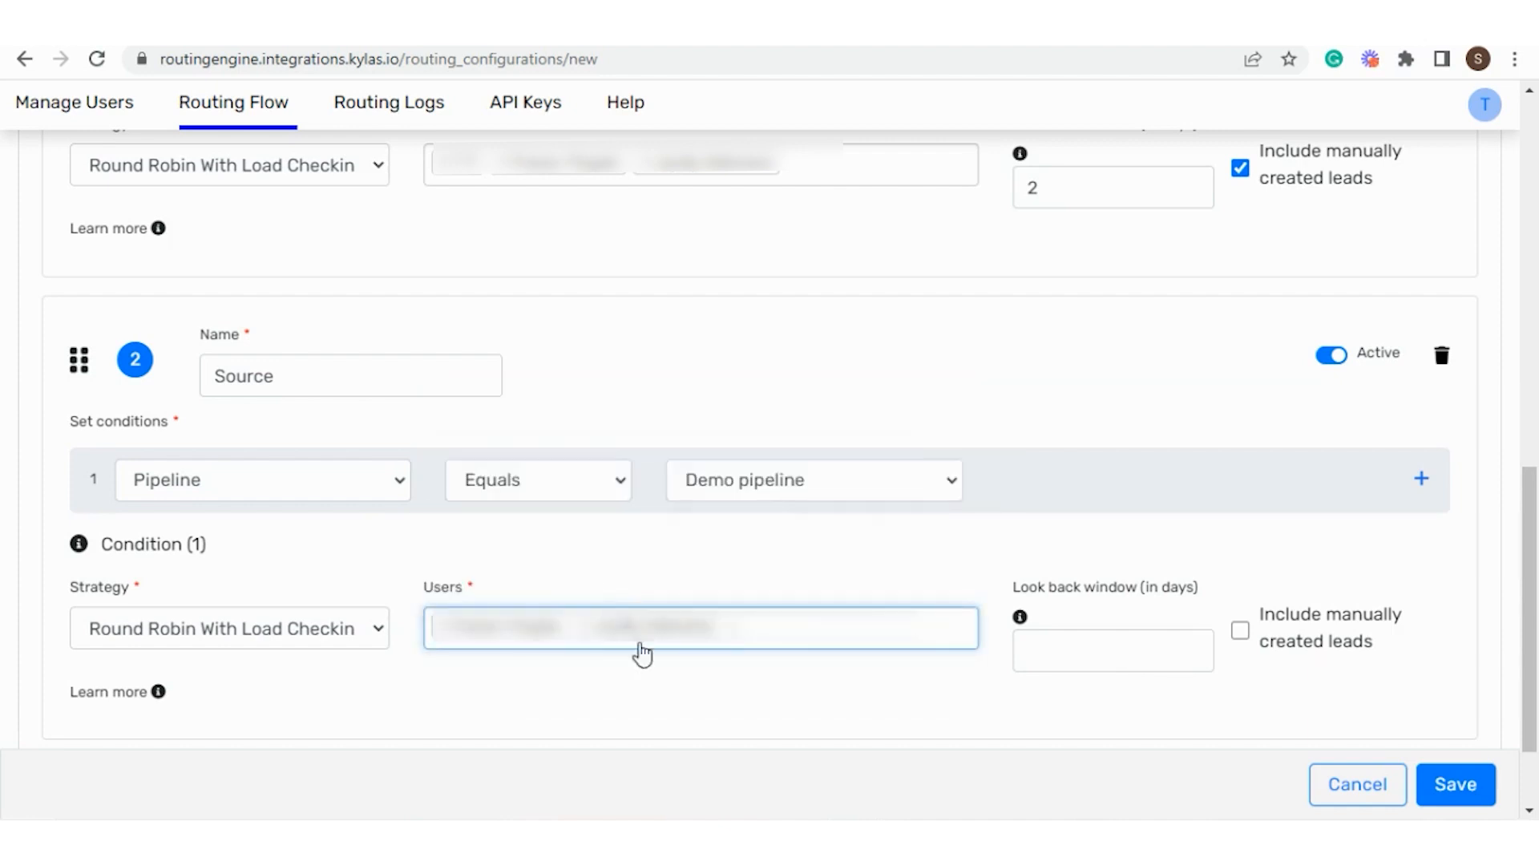
{"action": "left_click", "coordinate": [635, 651]}
{"action": "left_click", "coordinate": [559, 517]}
Step: Set the Source rule's look back window to 2 days and include manually created leads
{"action": "left_click", "coordinate": [1045, 650]}
{"action": "type", "text": "2"}
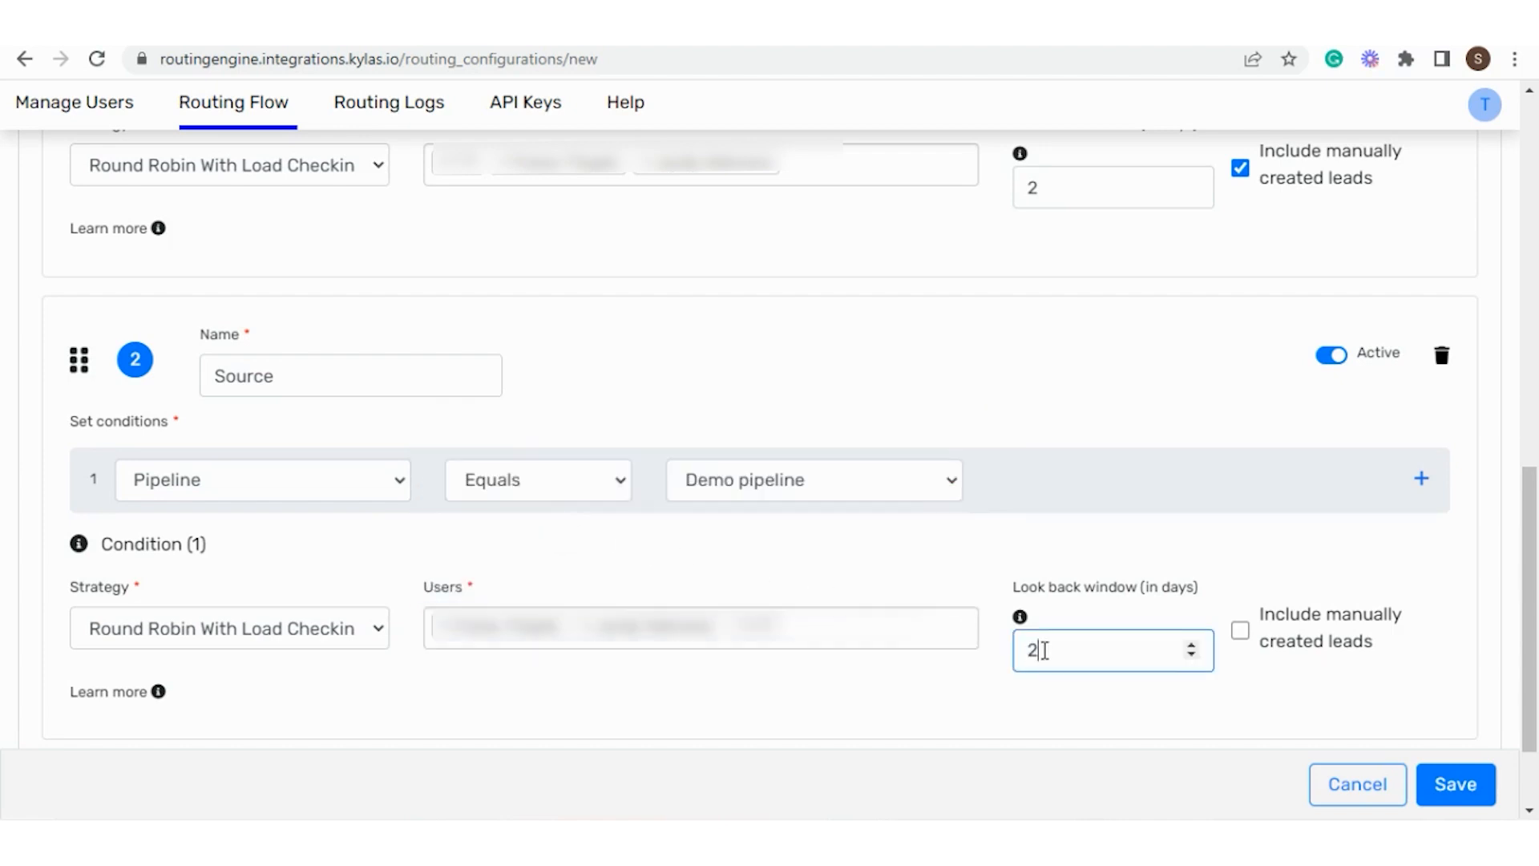
{"action": "left_click", "coordinate": [1240, 633]}
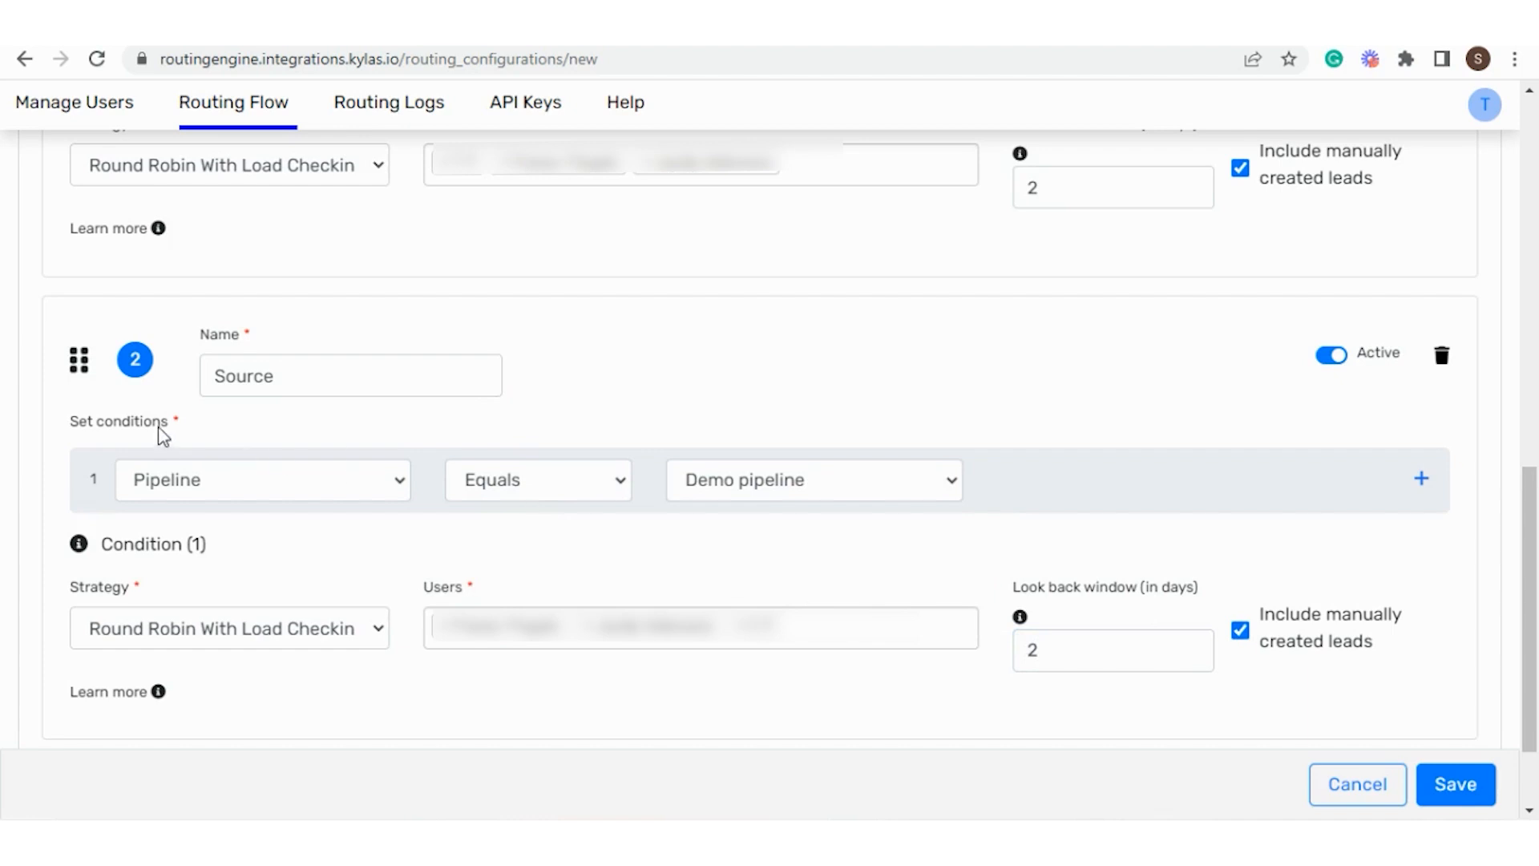
Step: Move the Source rule ahead of the "Source equals website" rule and review the new rule order
{"action": "left_click_drag", "start_coordinate": [79, 359], "coordinate": [94, 226]}
{"action": "scroll", "coordinate": [887, 495], "scroll_direction": "down", "scroll_amount": 4}
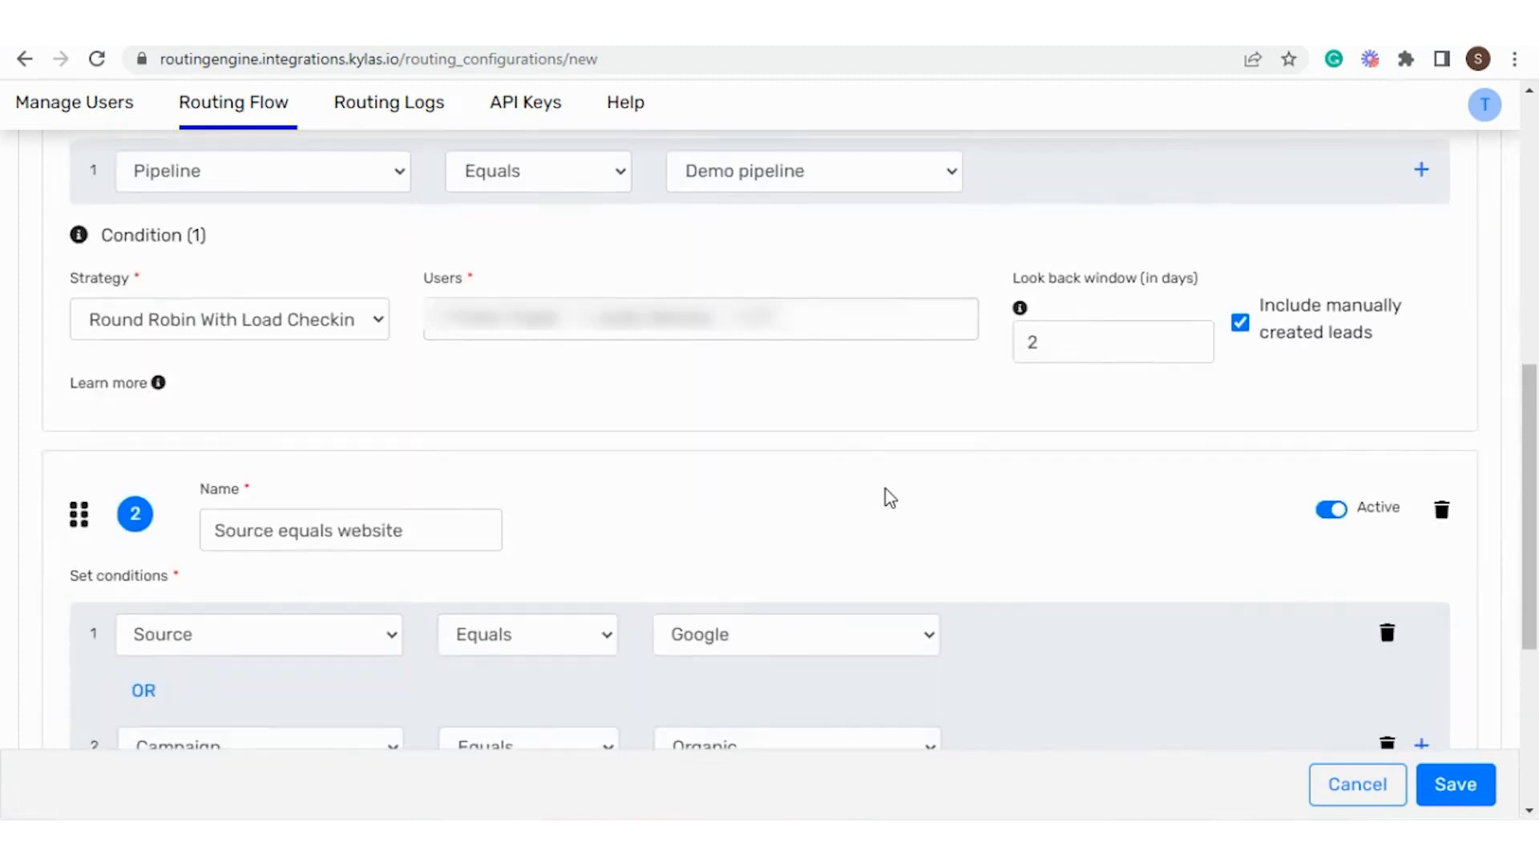
{"action": "scroll", "coordinate": [887, 495], "scroll_direction": "down", "scroll_amount": 2}
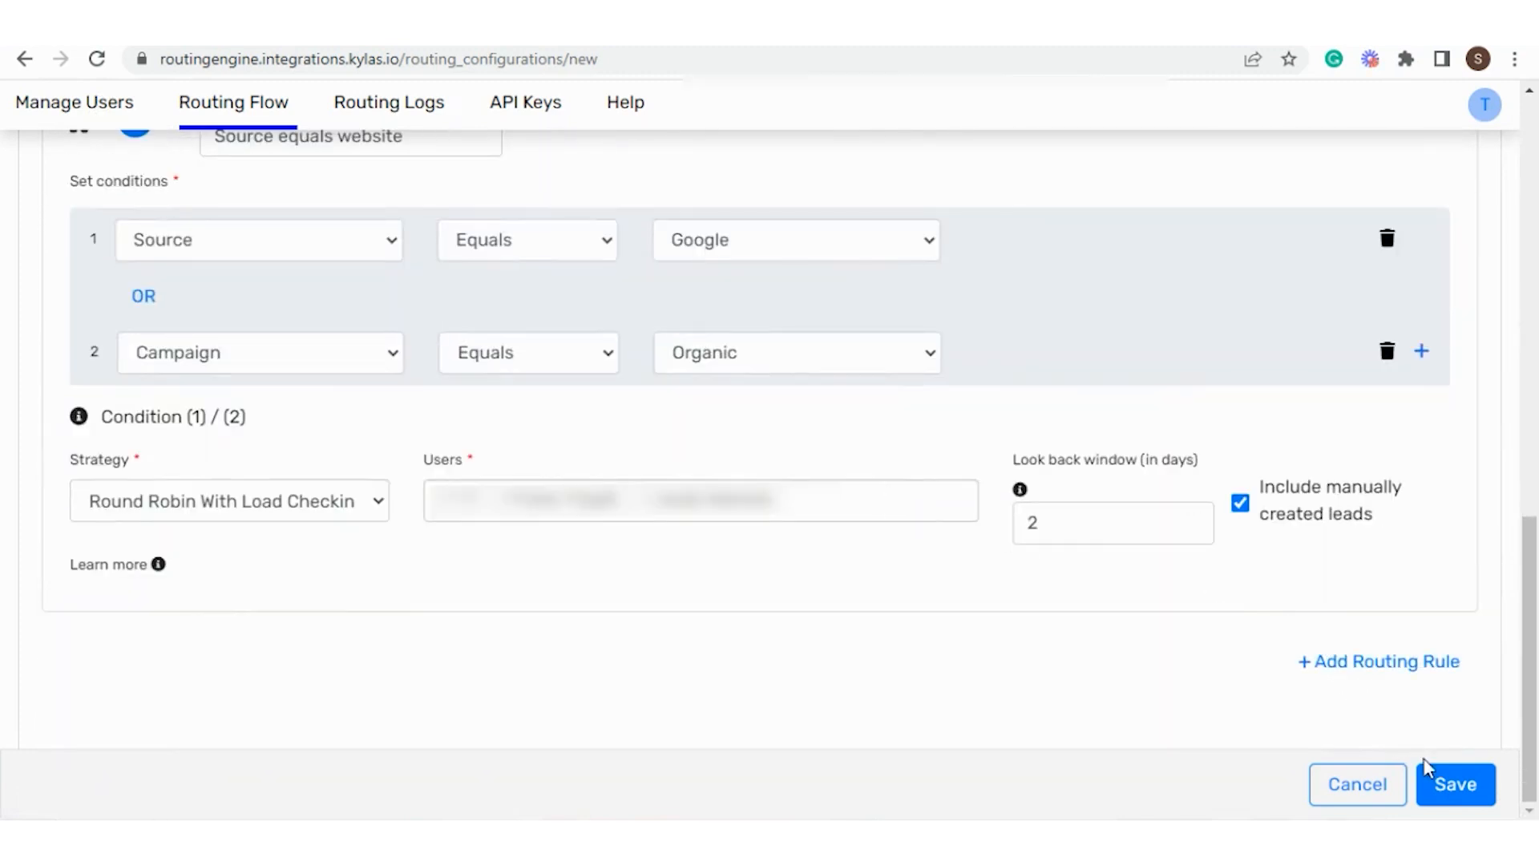
Step: Save the new routing flow and try to activate the existing "Routing for Google" flow as well
{"action": "left_click", "coordinate": [1447, 793]}
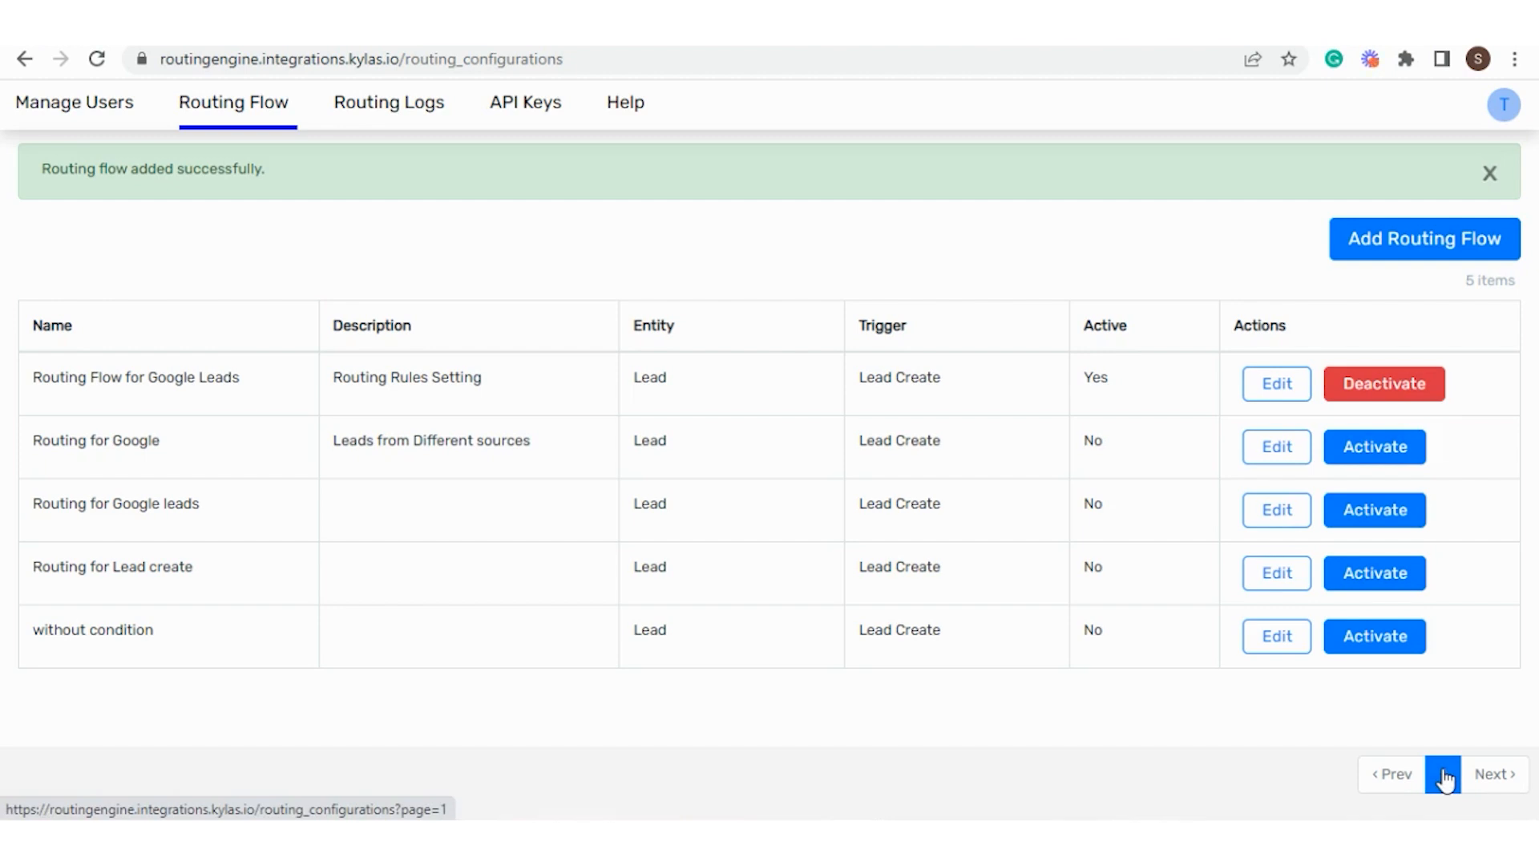
{"action": "left_click", "coordinate": [1376, 449]}
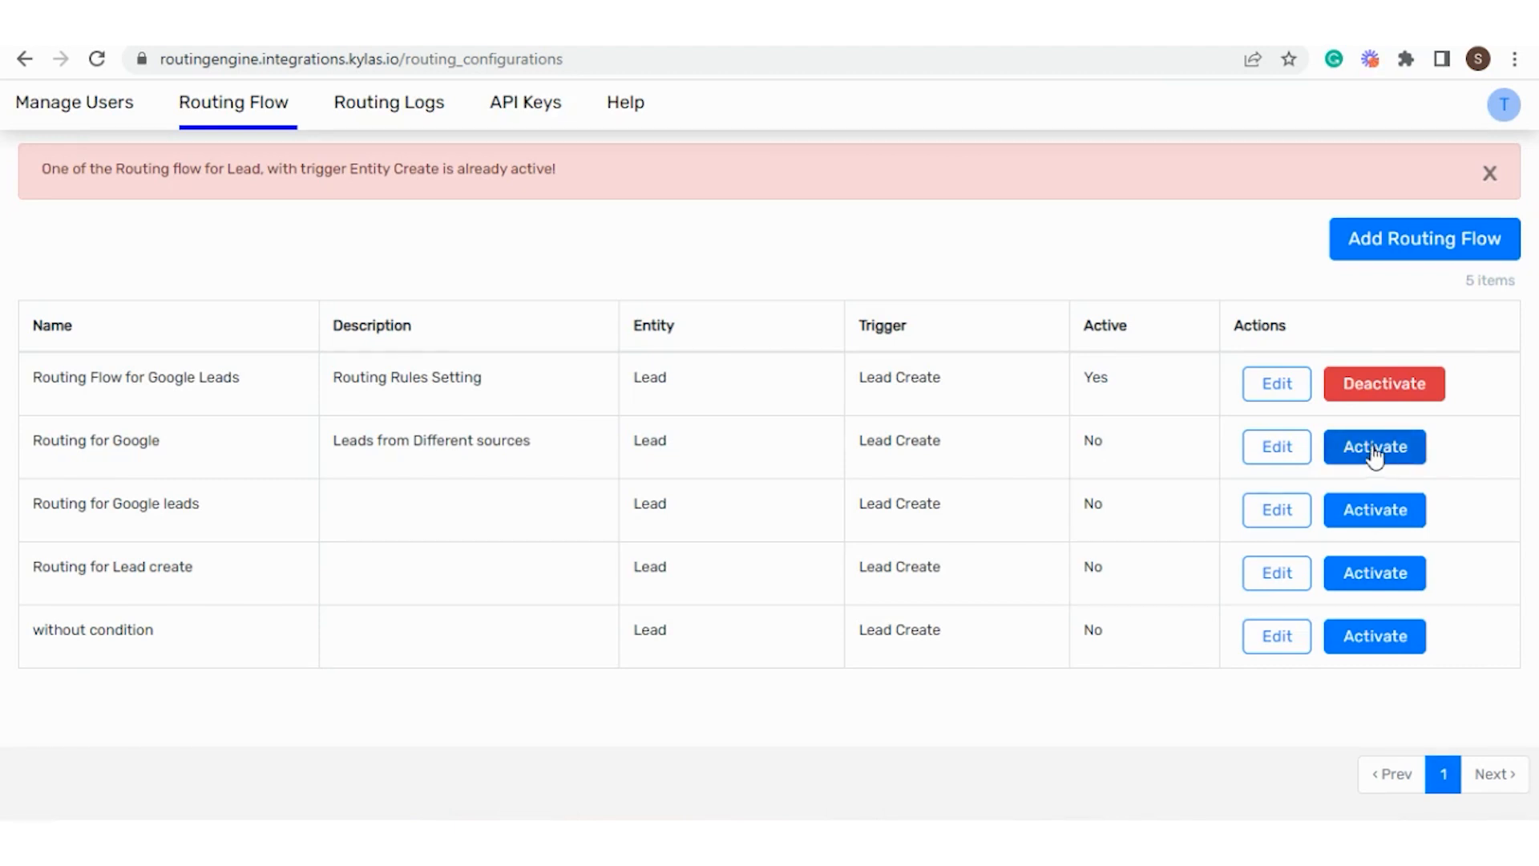
Step: View the routing logs and examine the detailed information of the most recent log entry
{"action": "left_click", "coordinate": [404, 112]}
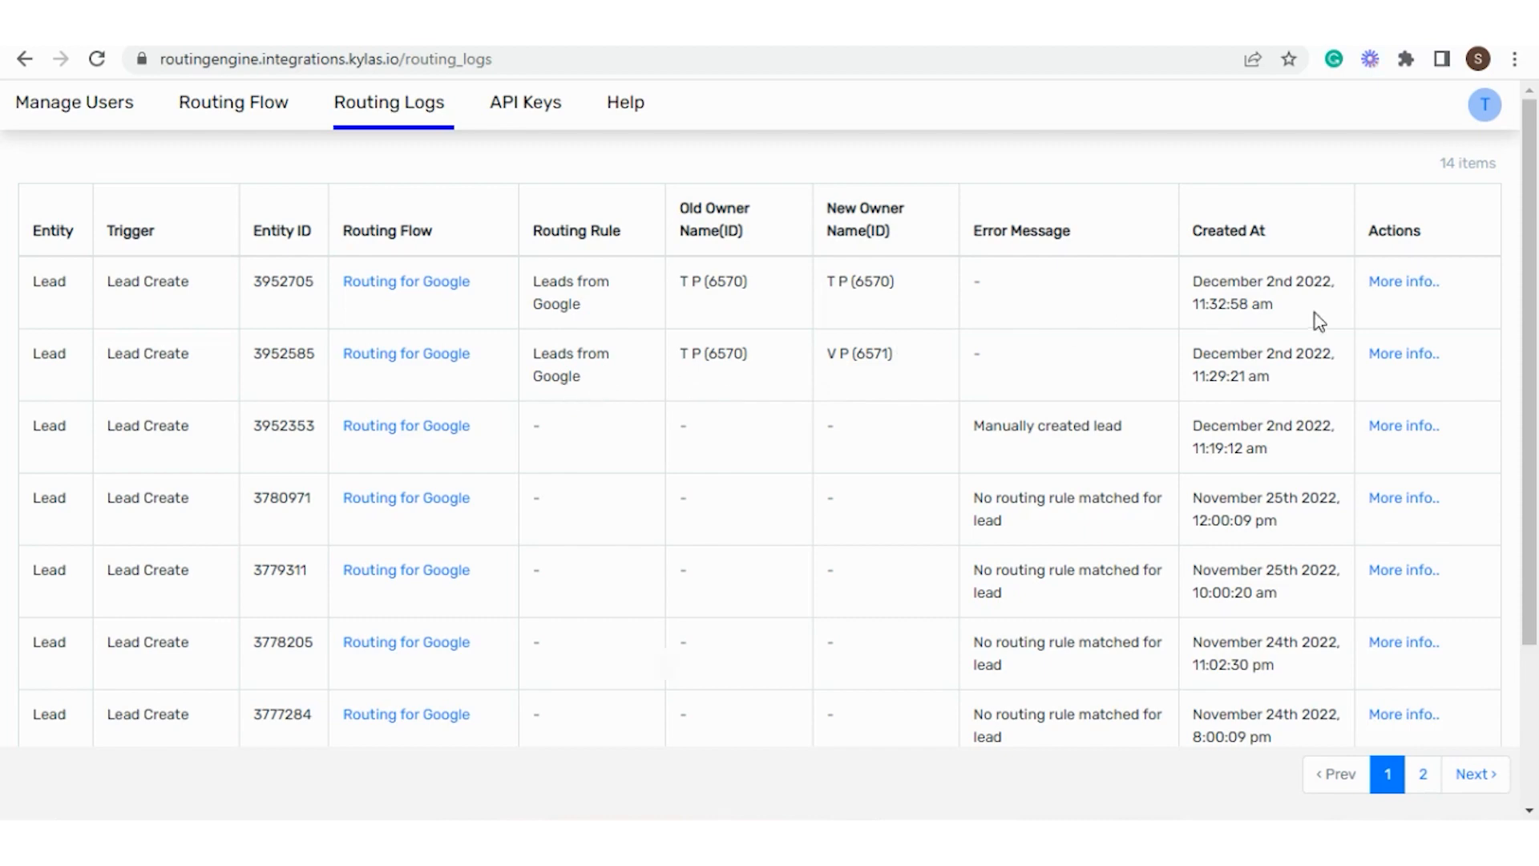
{"action": "left_click", "coordinate": [1412, 282]}
{"action": "scroll", "coordinate": [1096, 338], "scroll_direction": "down", "scroll_amount": 10}
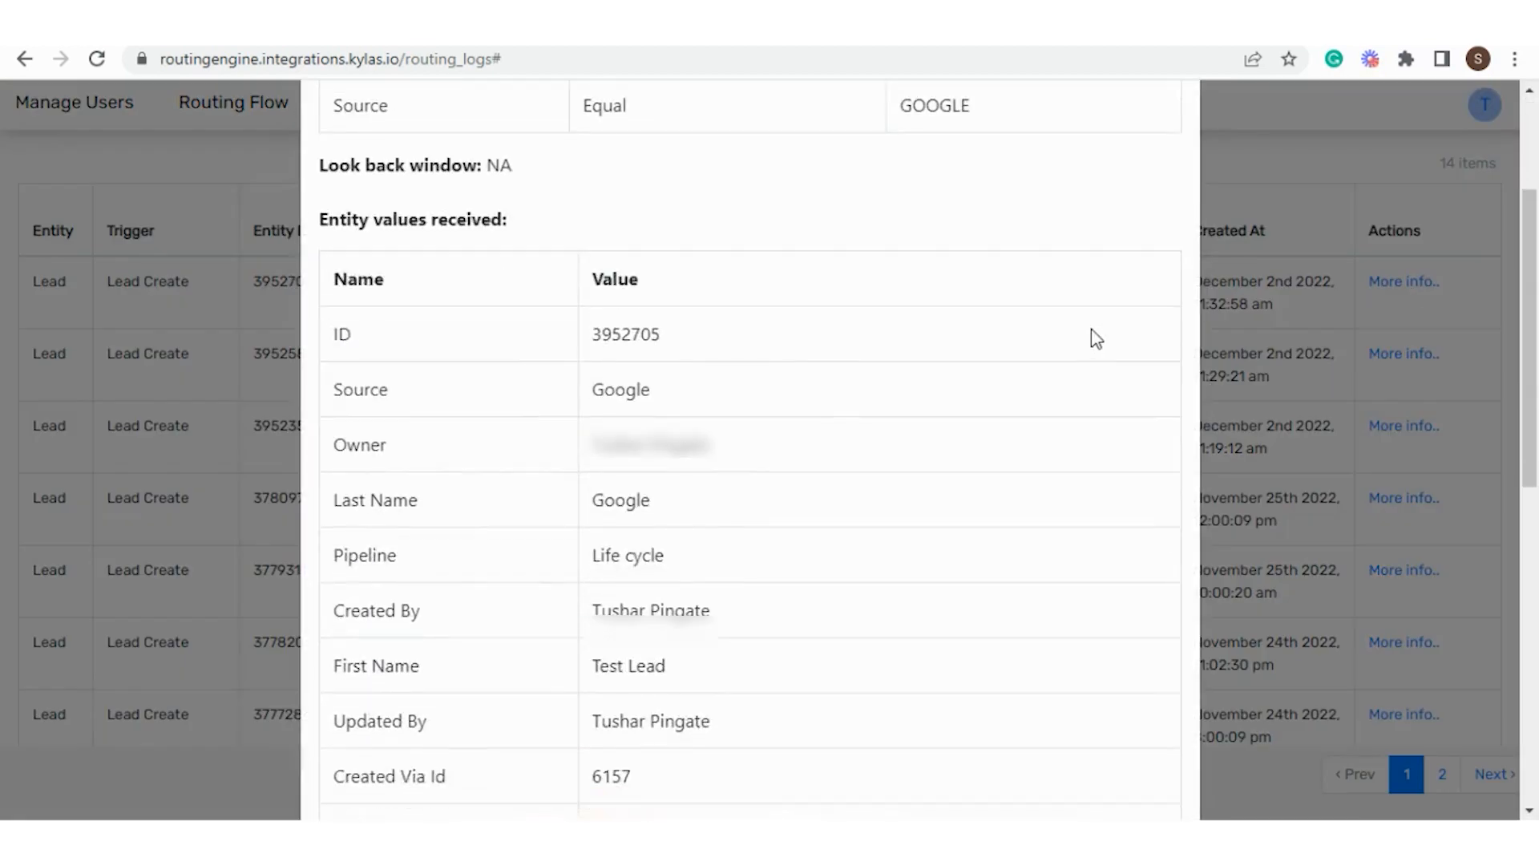